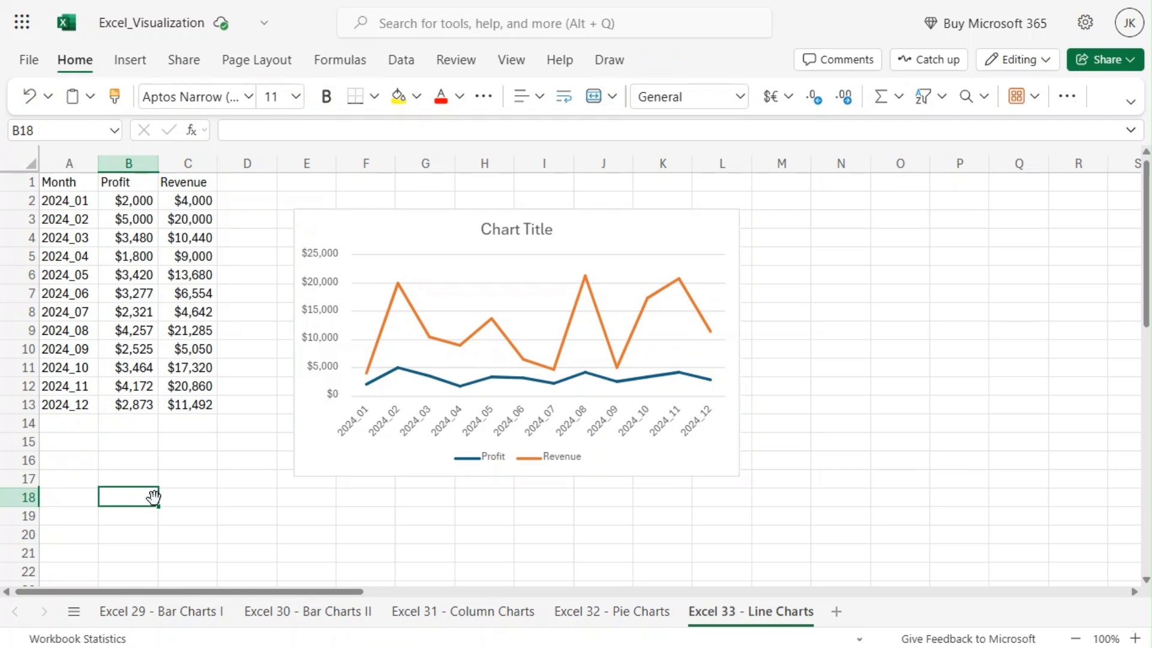
Examine the source data in A1:C13, checking the first and last months and the Profit and Revenue columns
left_click_drag(66, 183, 185, 406)
left_click(68, 206)
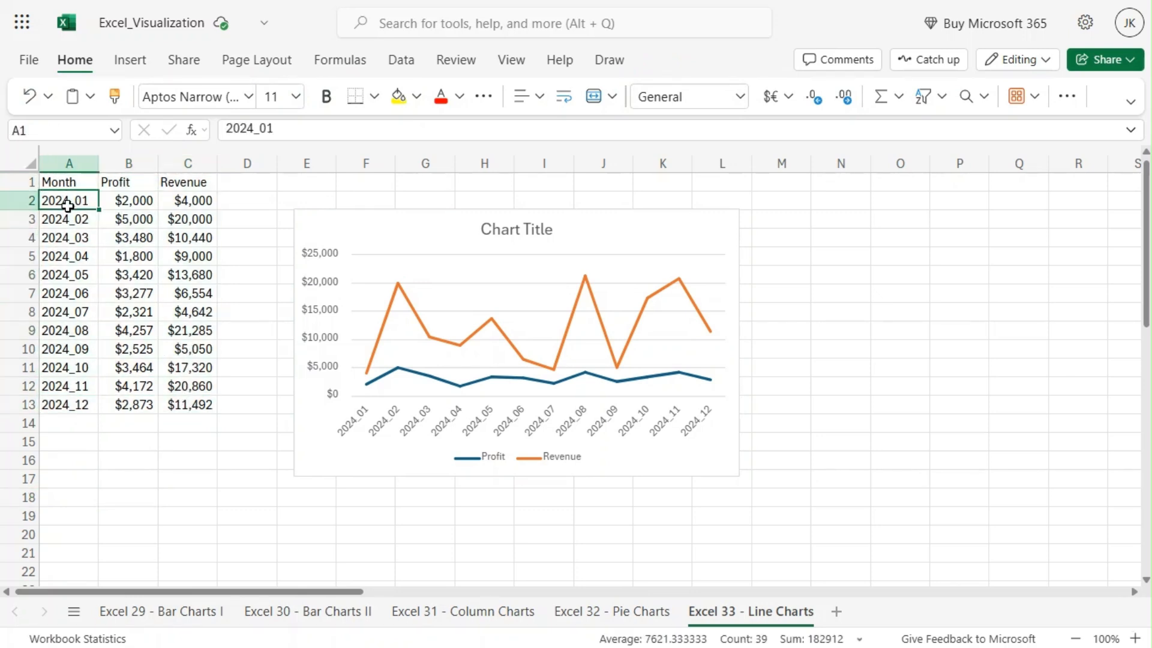
left_click(90, 406)
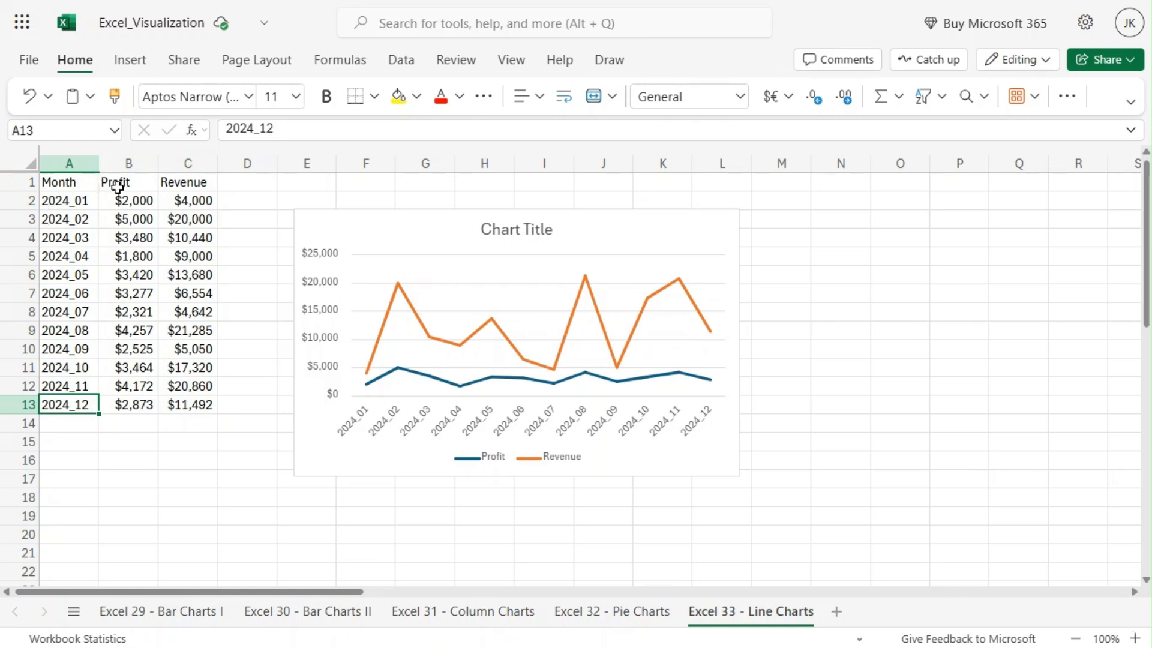
left_click(128, 163)
left_click(191, 163)
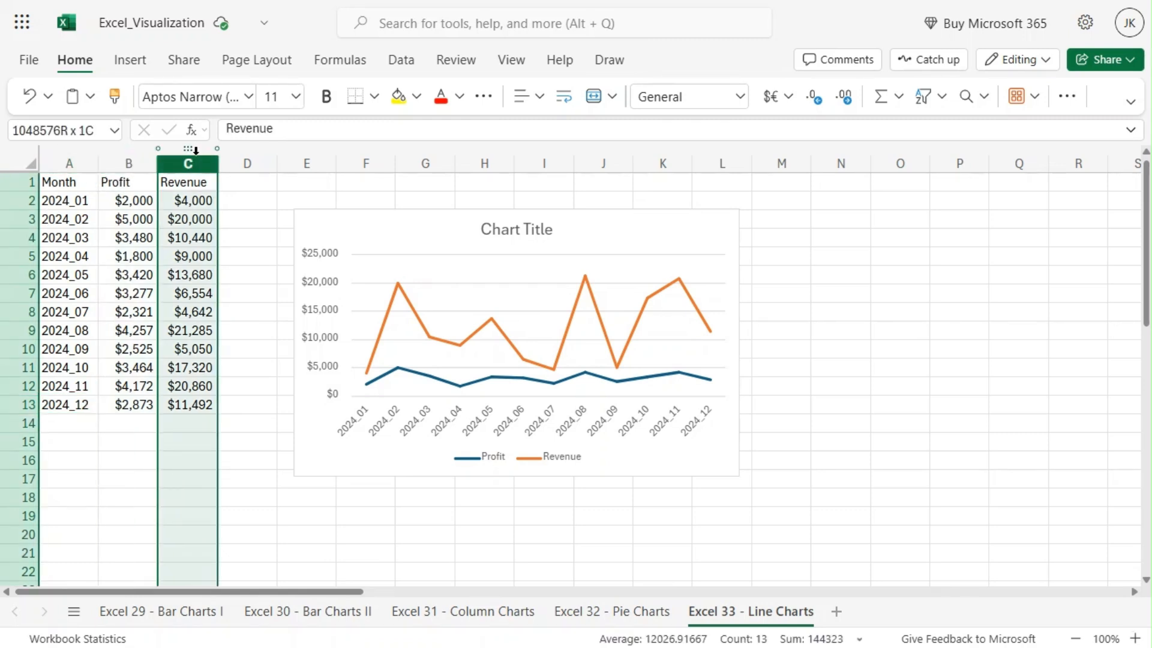
left_click(240, 346)
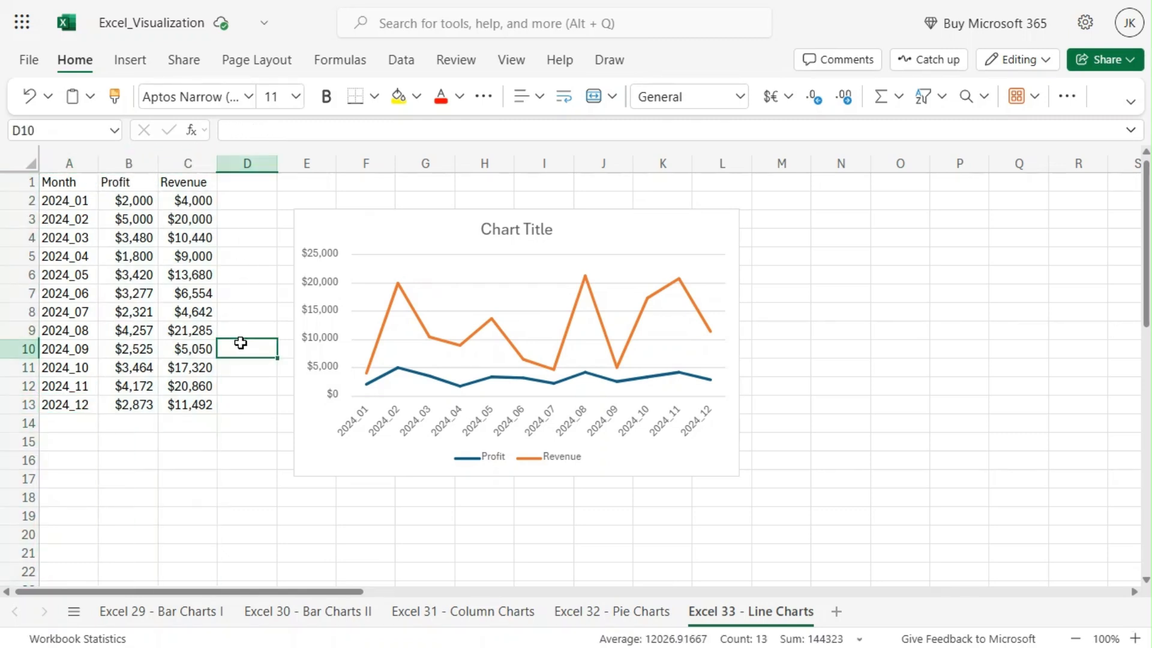
Delete the existing line chart from the worksheet
left_click(639, 226)
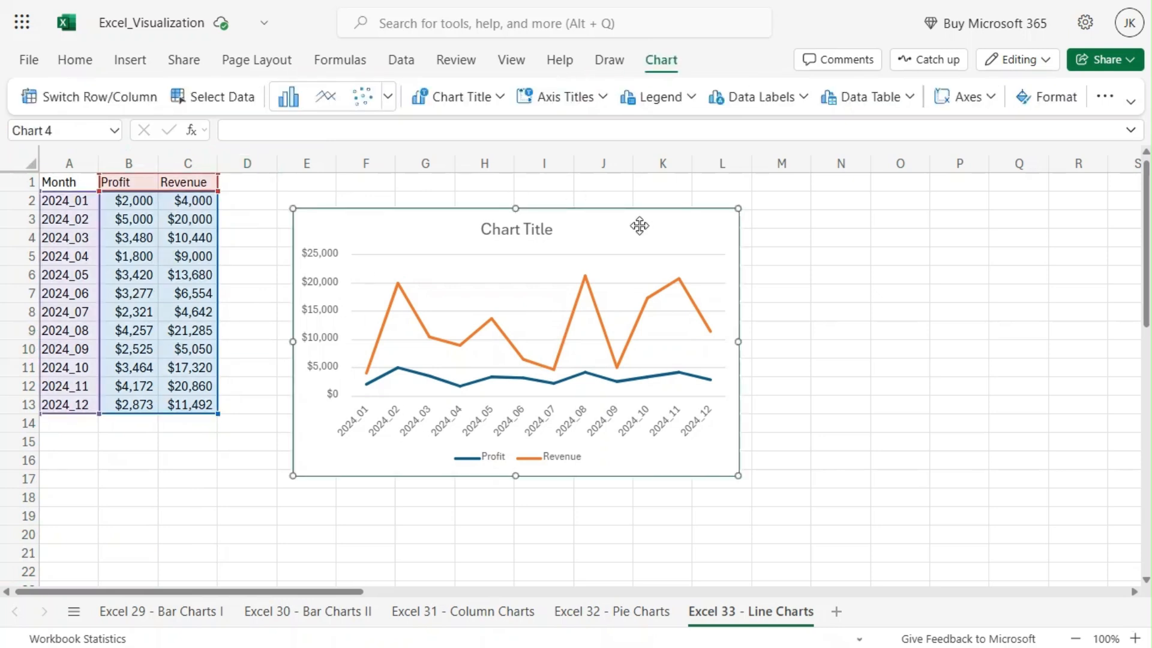
key("Delete")
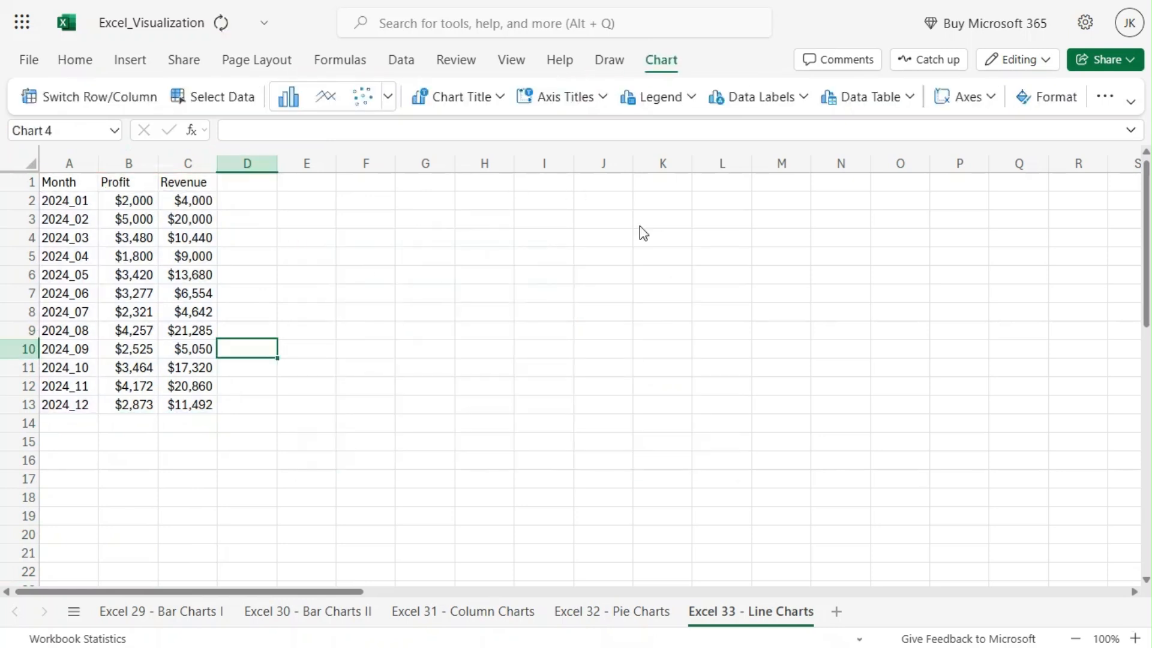
left_click(57, 175)
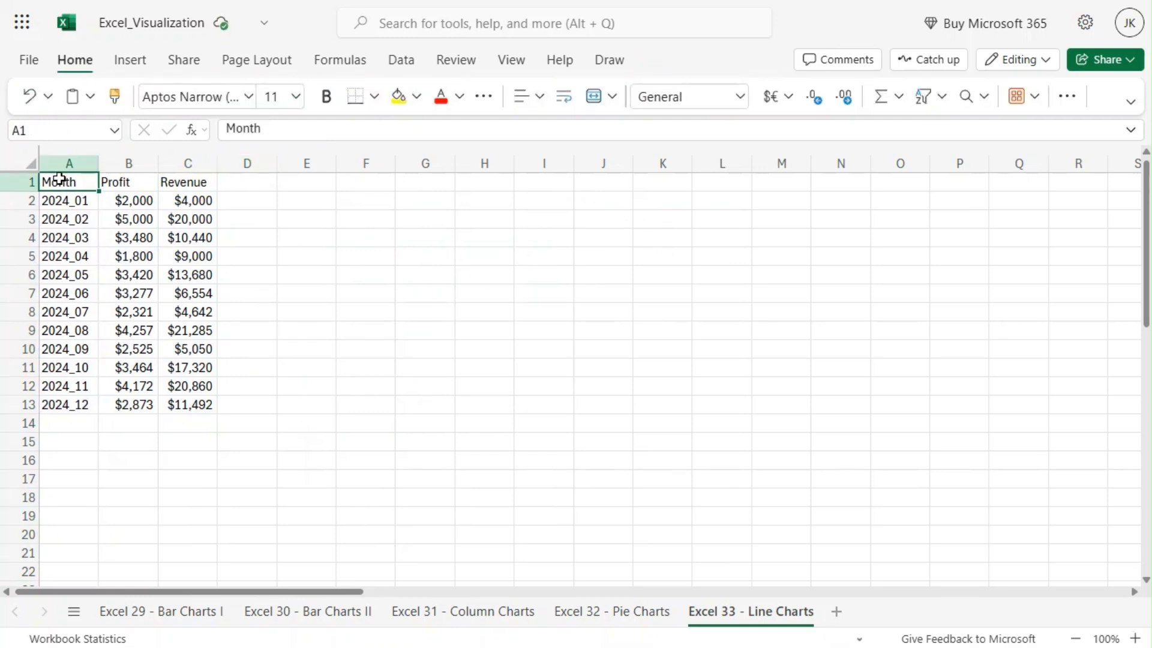
left_click(267, 346)
Insert a standard line chart from the data in A1:C13 and move it up beside the table
left_click_drag(90, 184, 186, 403)
left_click(129, 63)
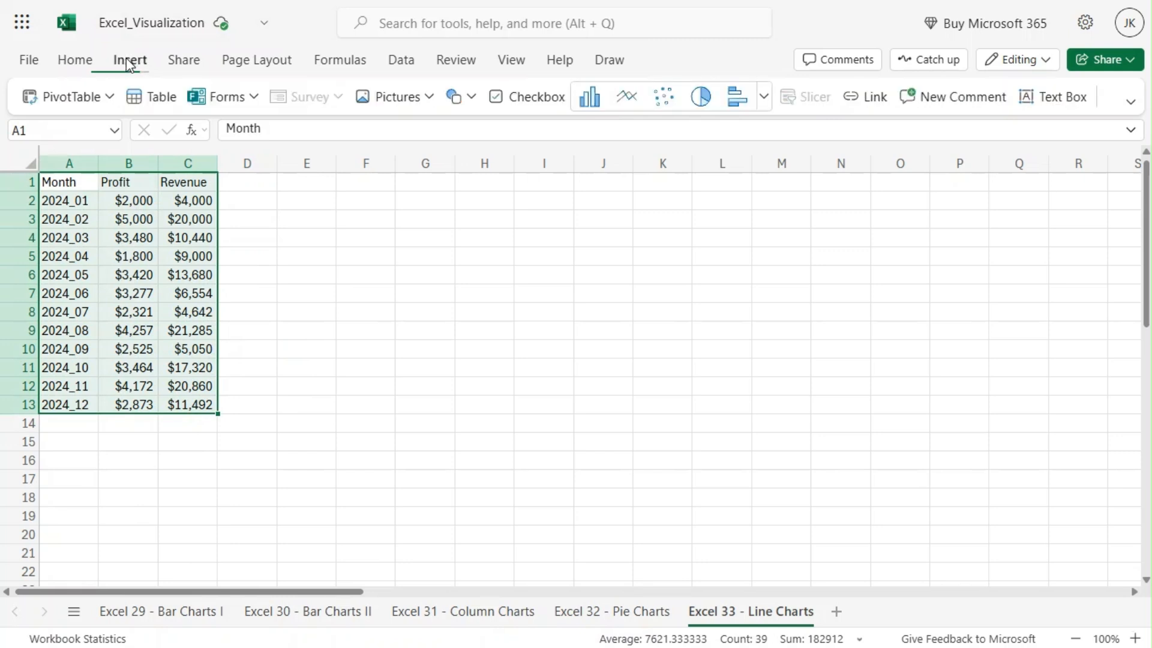
left_click(763, 96)
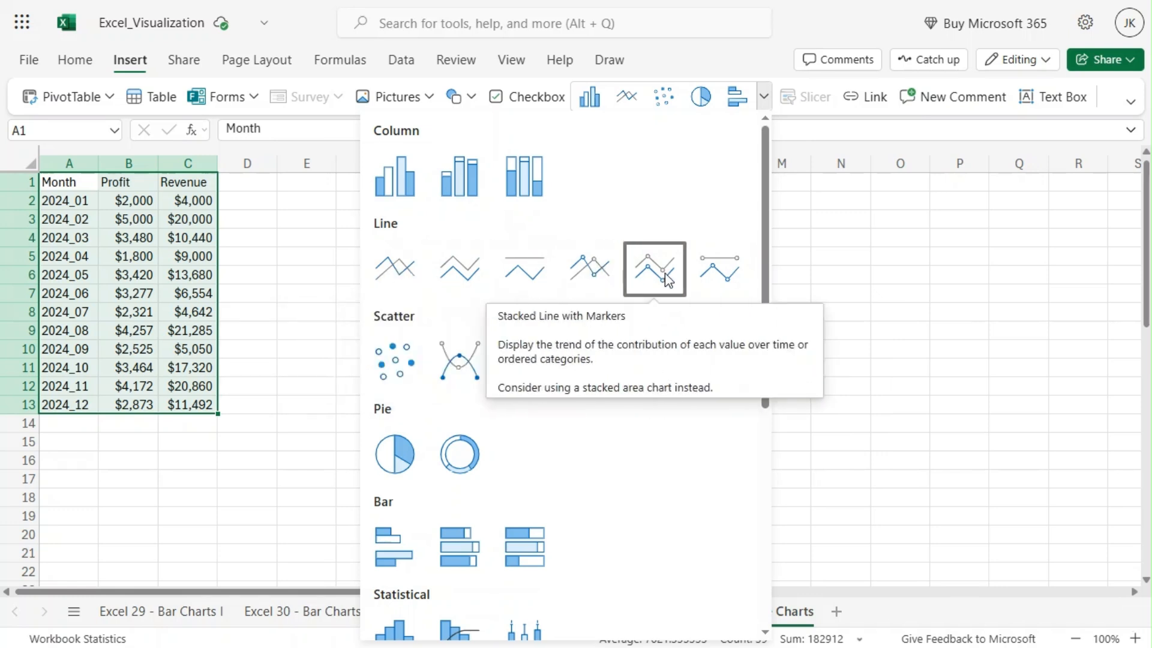
left_click(405, 277)
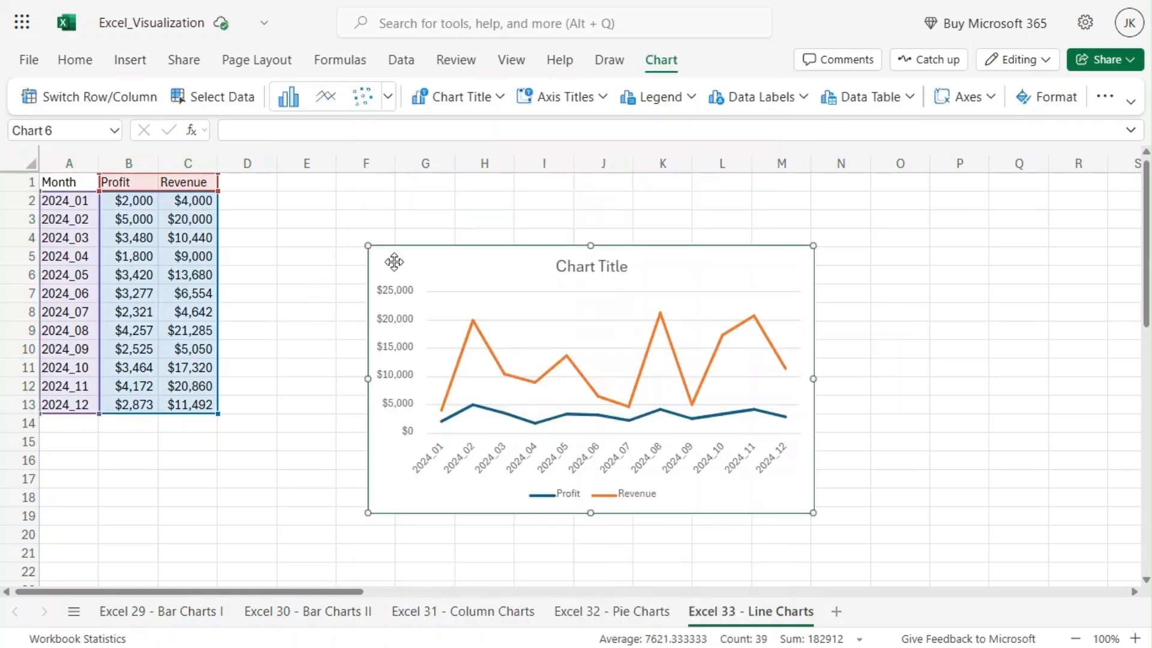
left_click_drag(394, 262, 353, 205)
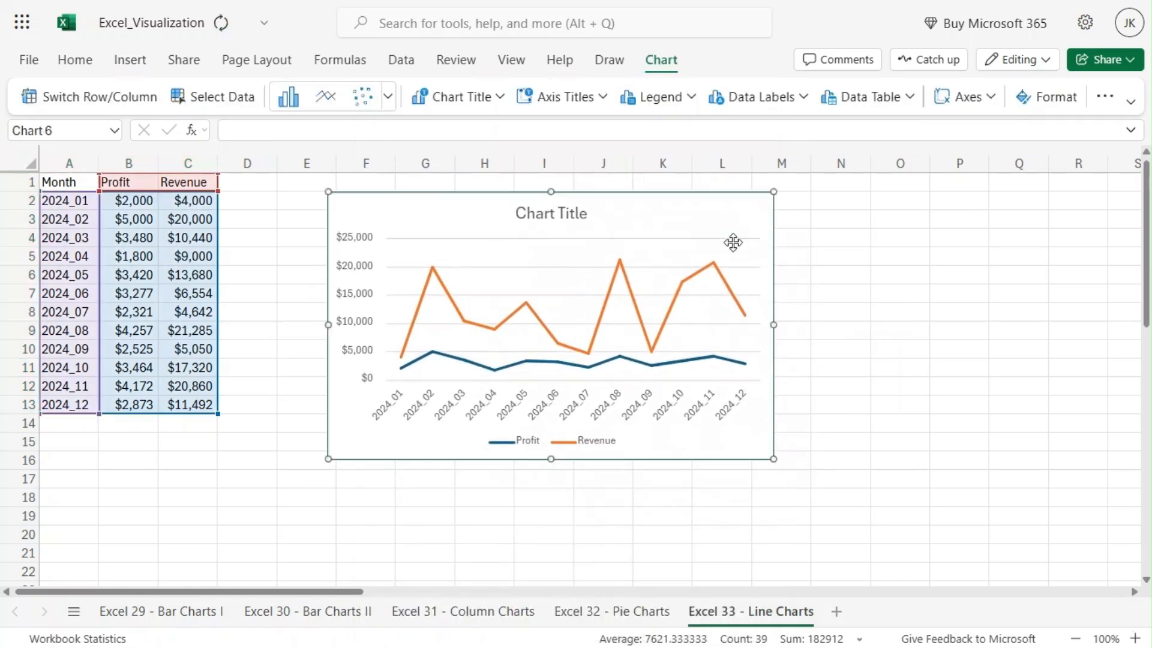
left_click(833, 273)
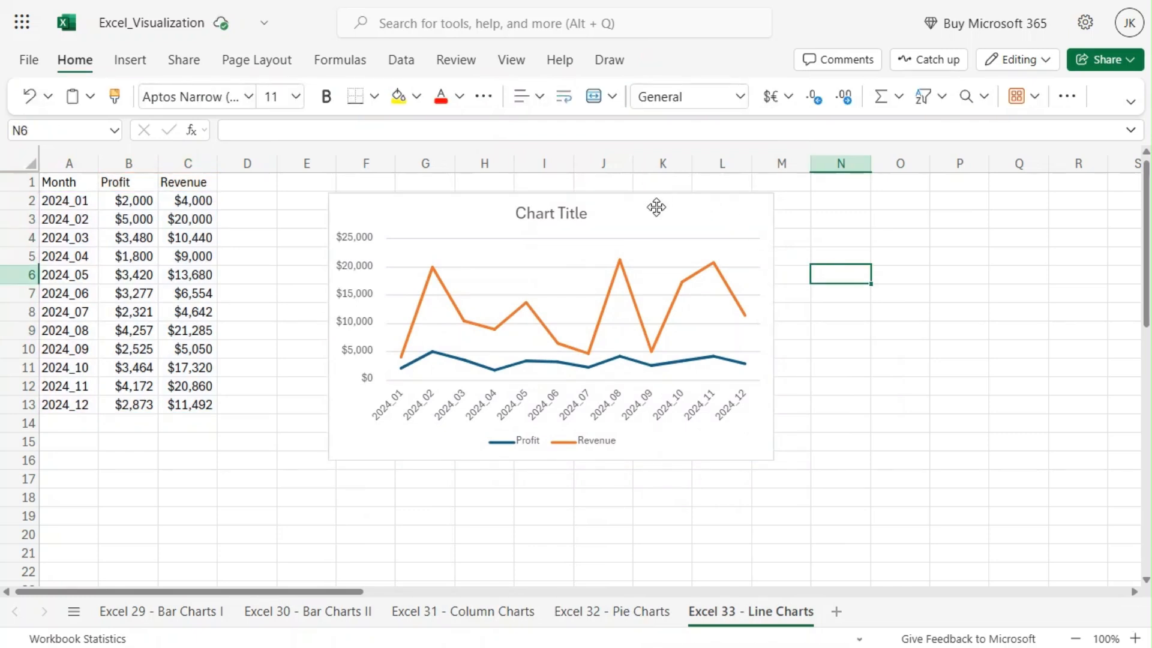
Set the chart title to "Profit and Revenue by Month" in the chart's formatting options
left_click(656, 207)
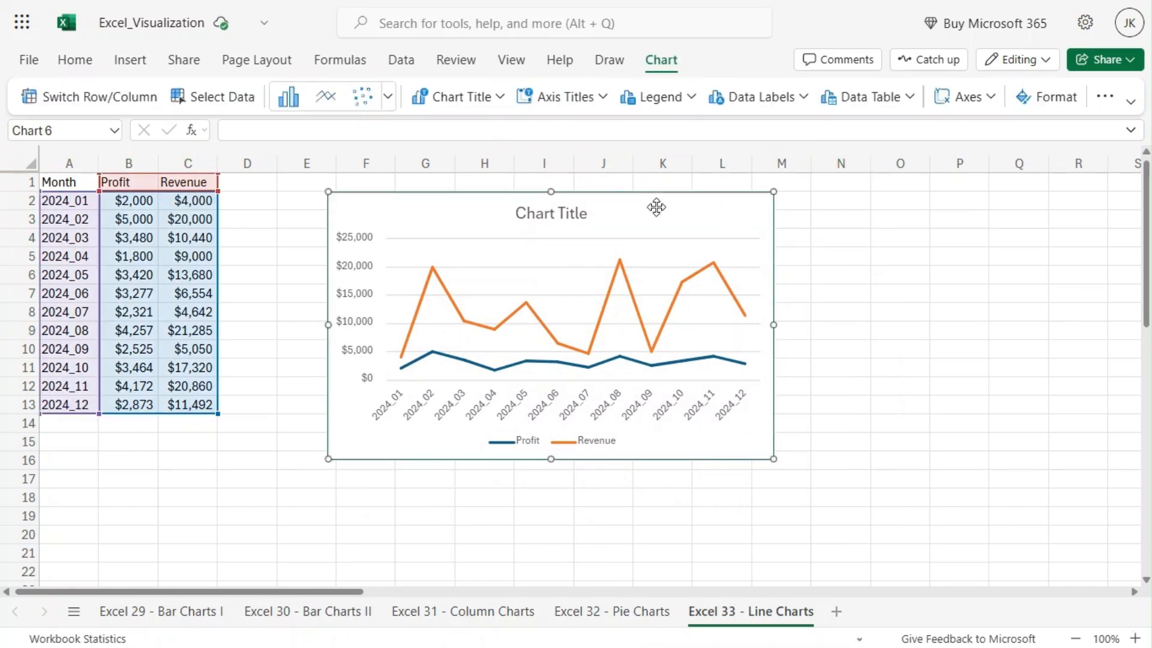
double_click(657, 207)
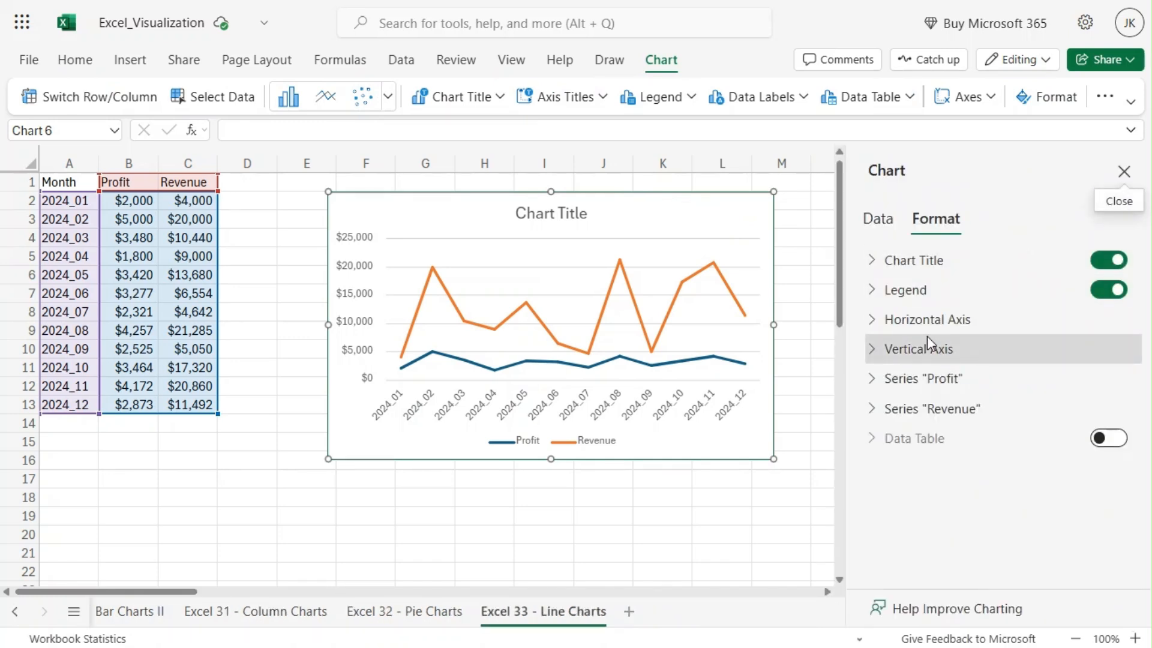
left_click(887, 263)
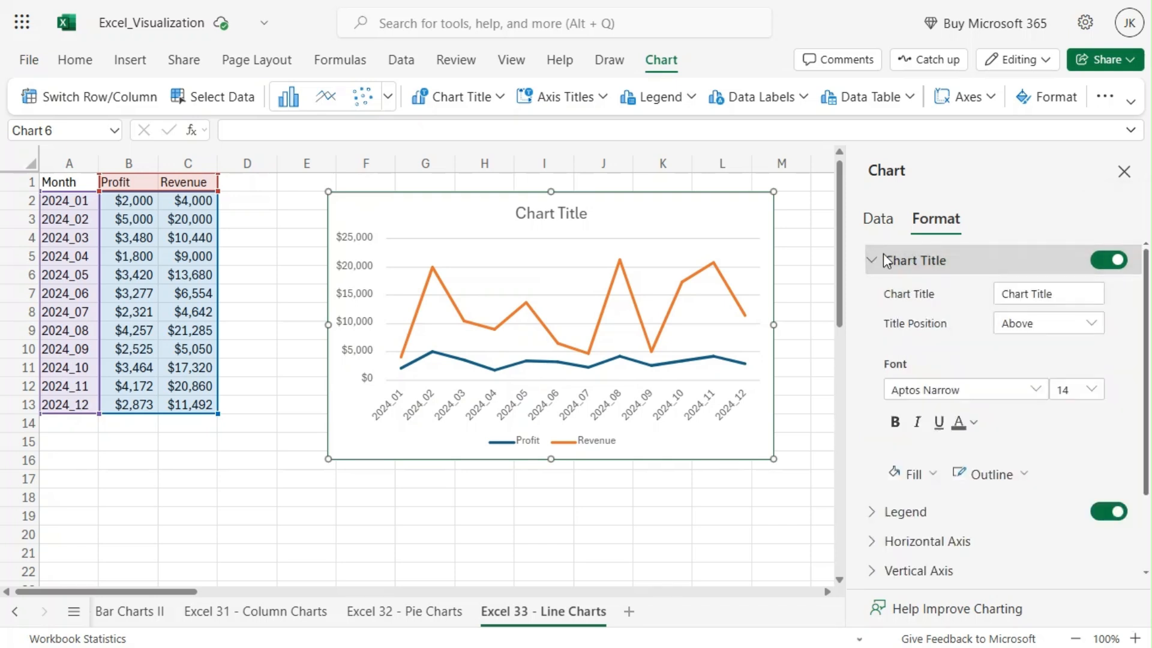
left_click(1075, 294)
left_click_drag(1074, 294, 996, 285)
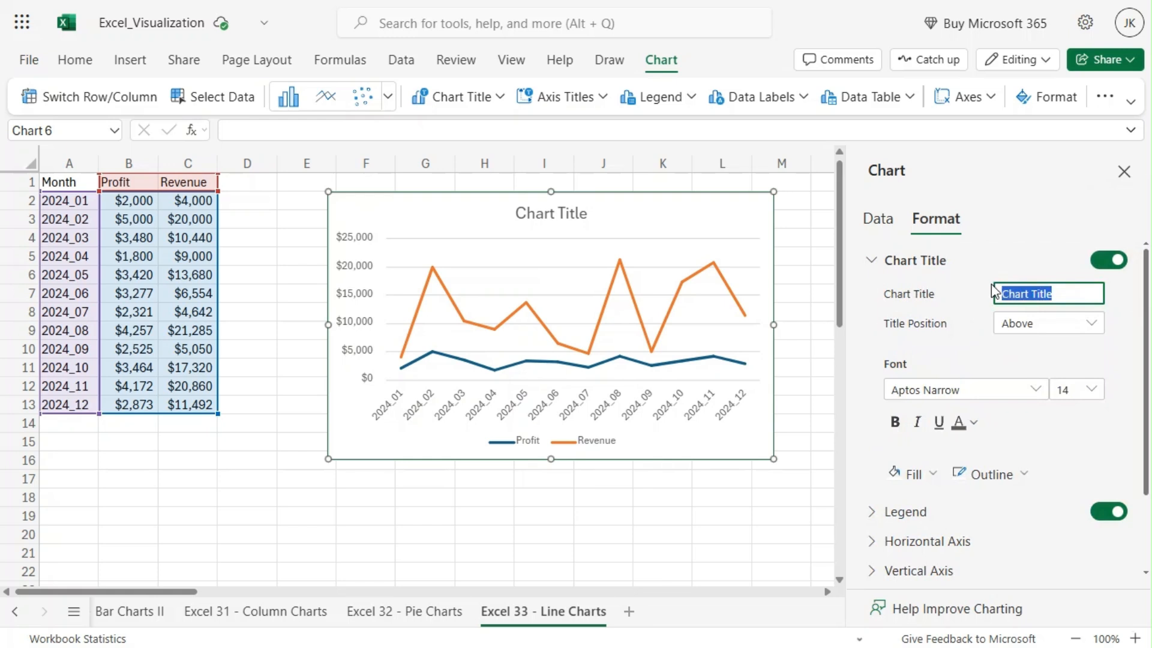
type("Profit and Rev")
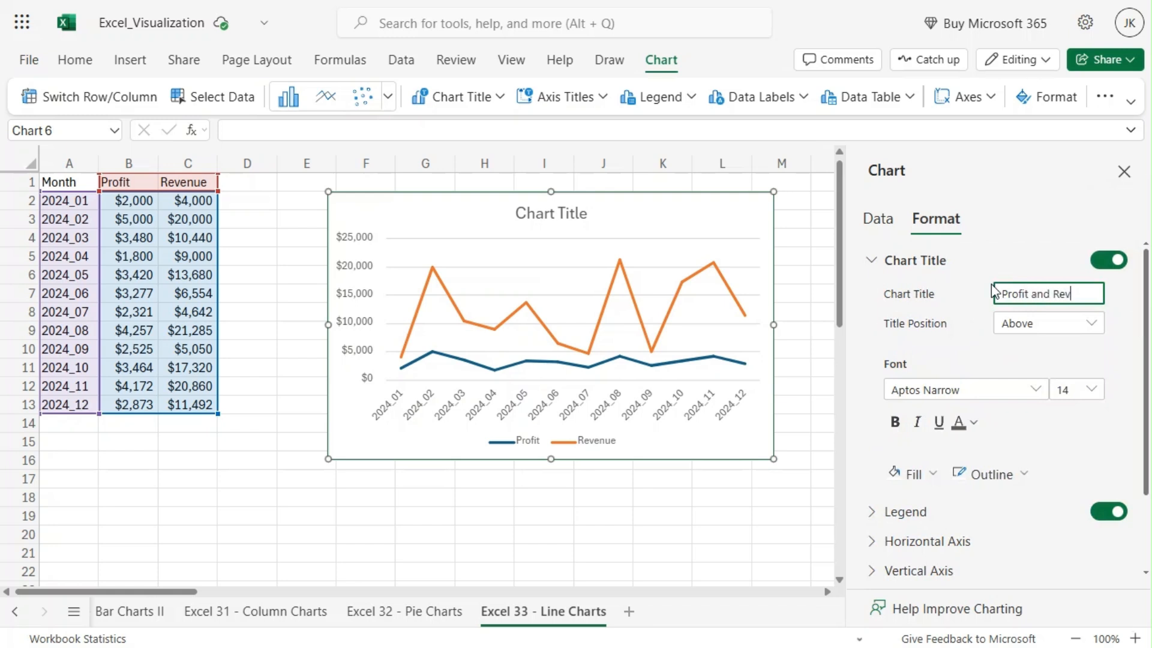
type("enue")
type(" by Mont")
type("h")
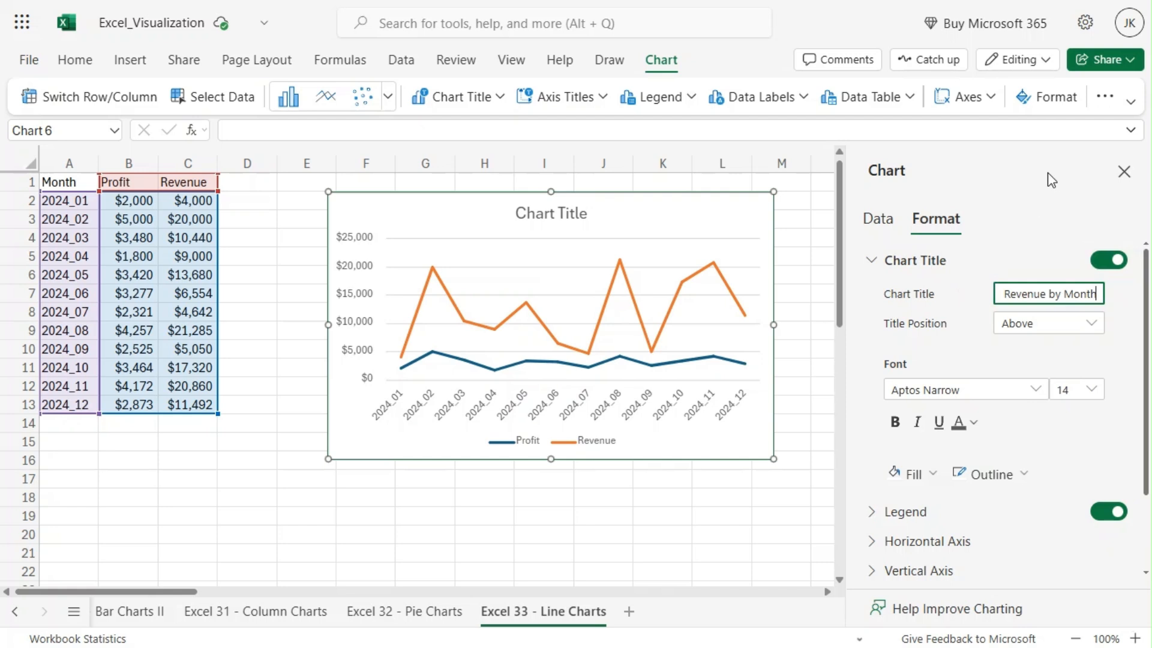
left_click(1132, 351)
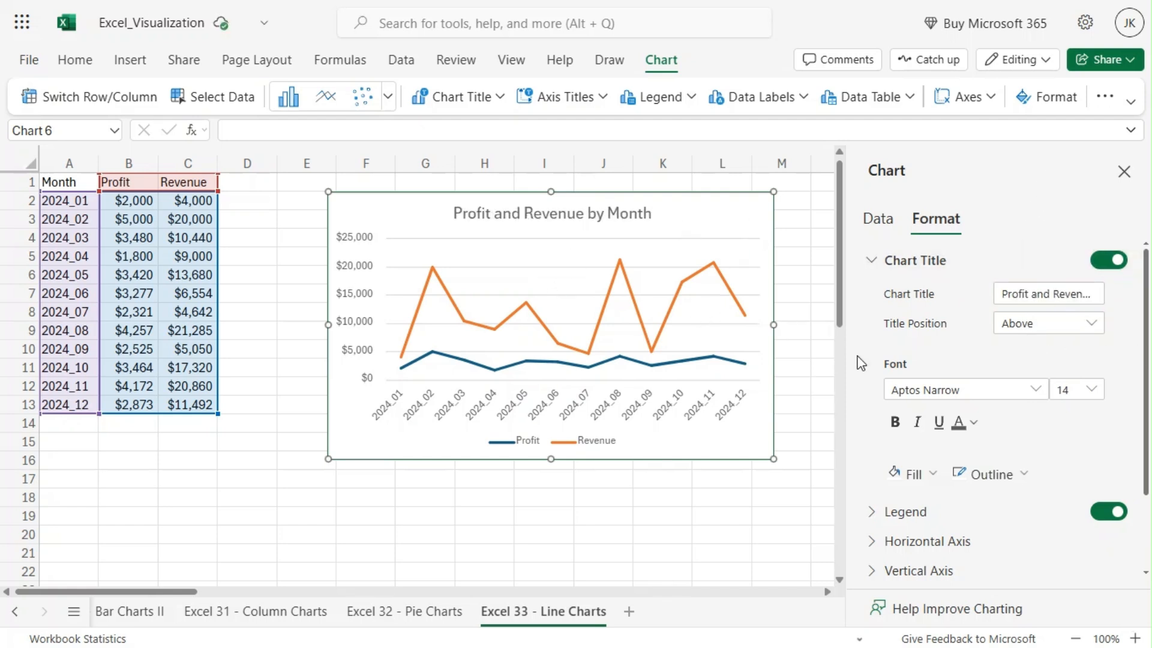
Format the chart title in bold with a light blue fill and a dark green outline
left_click(896, 438)
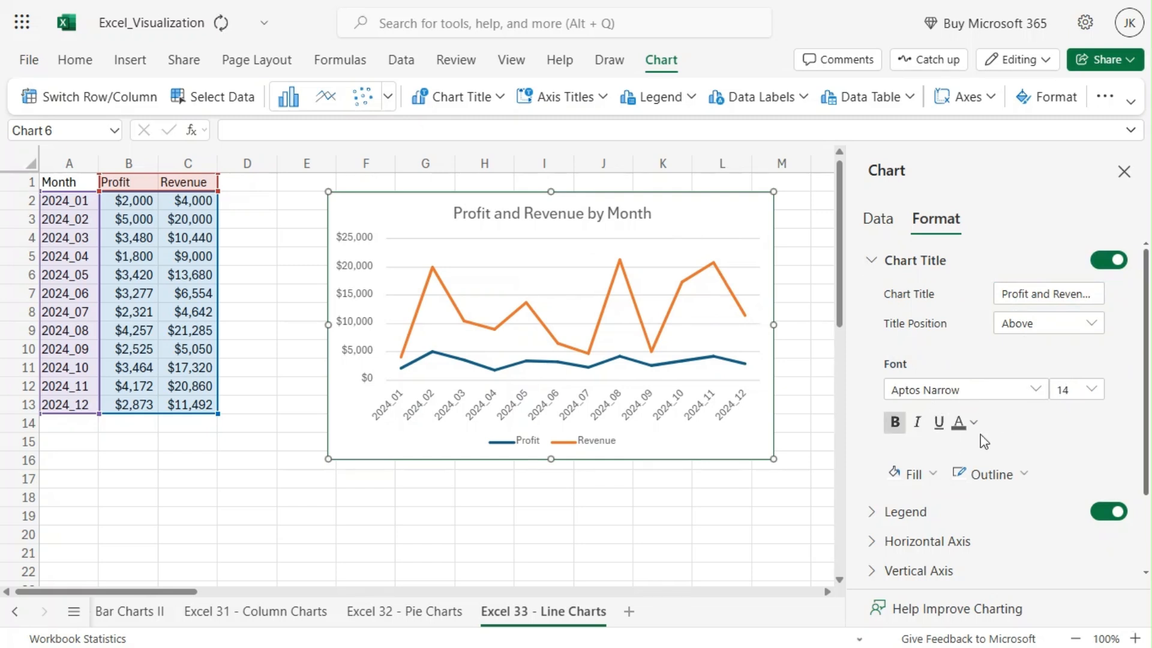
left_click(934, 478)
left_click(953, 337)
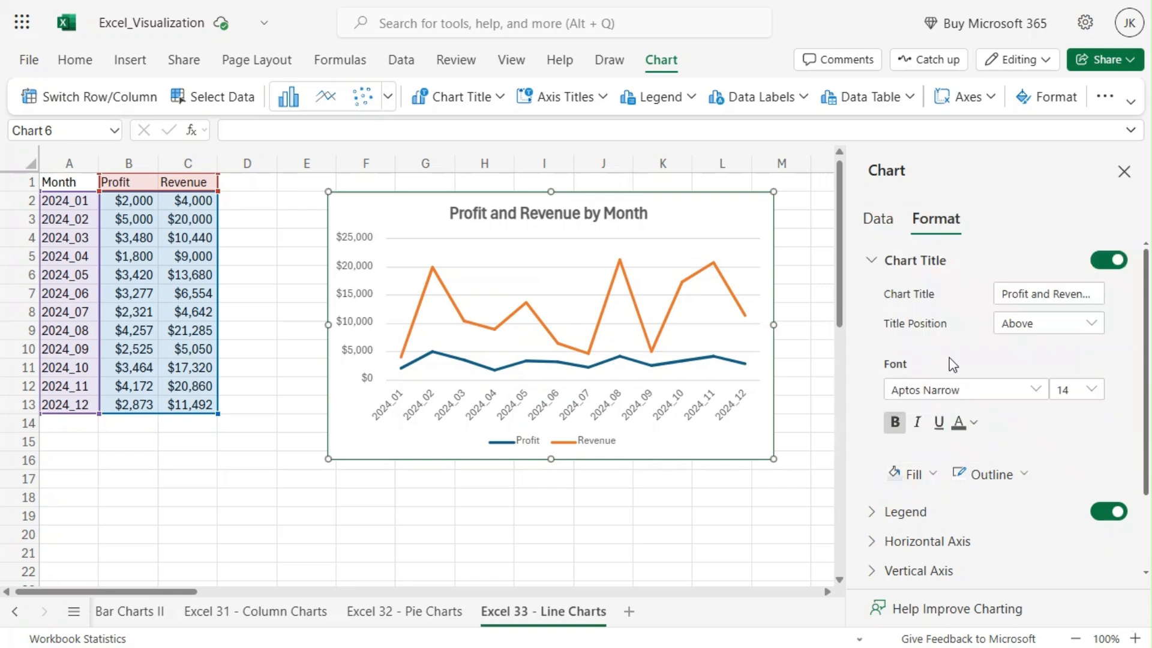
left_click(991, 477)
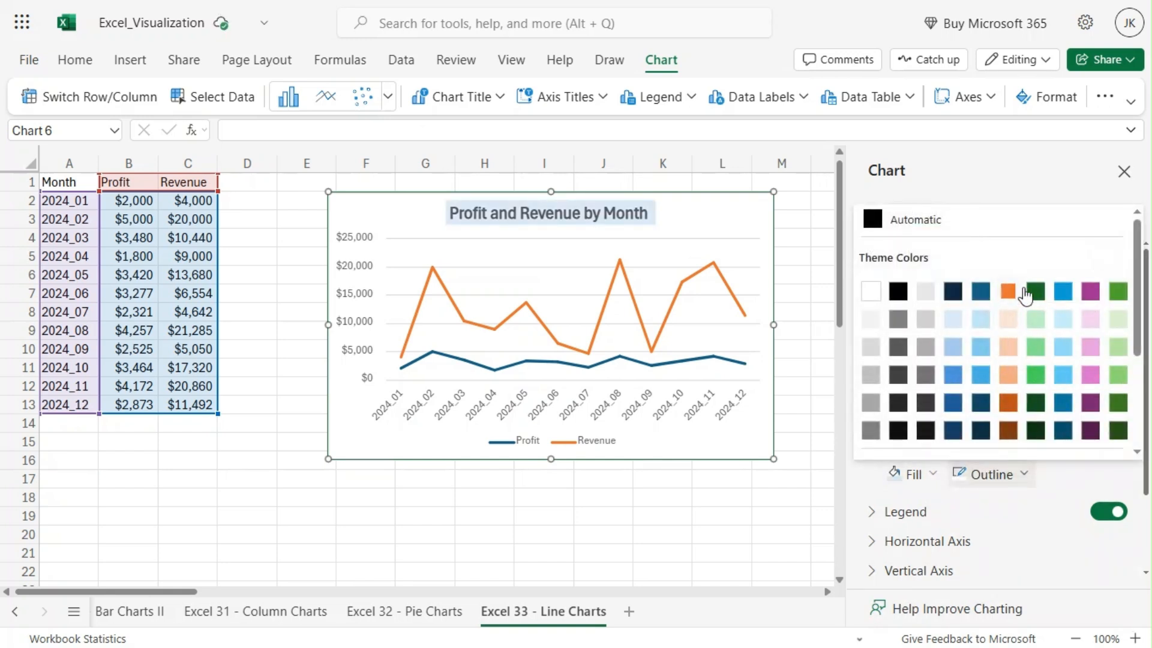
left_click(1045, 297)
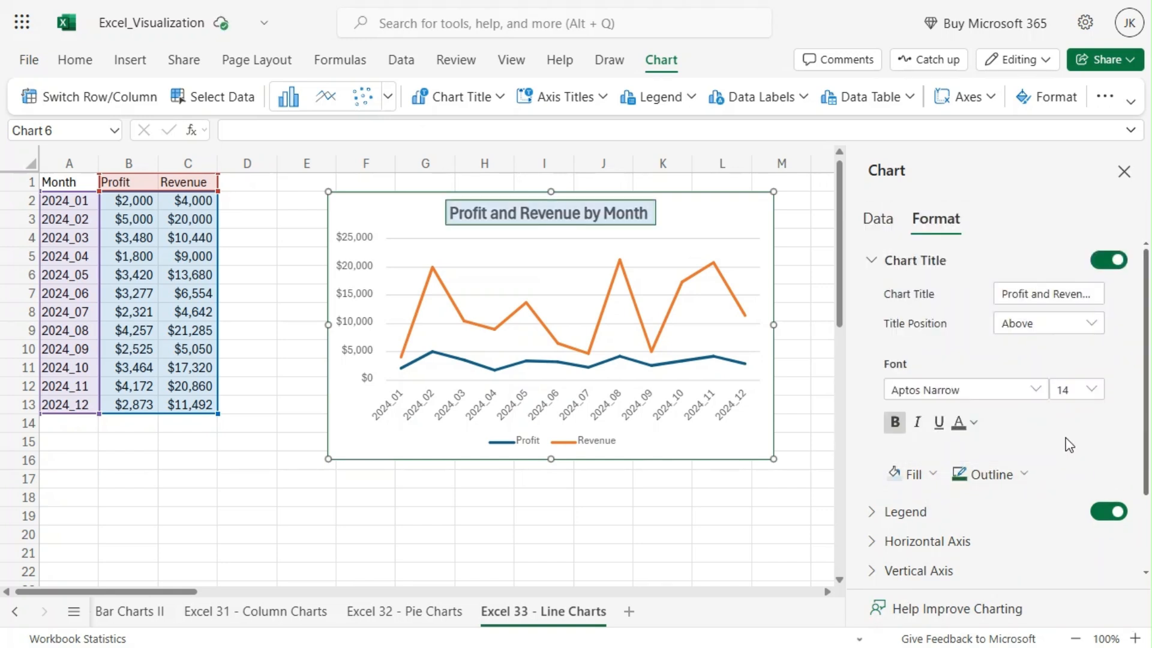
Open the chart's legend settings and review the available legend positions
scroll(1057, 432, "down", 1)
scroll(1057, 432, "down", 2)
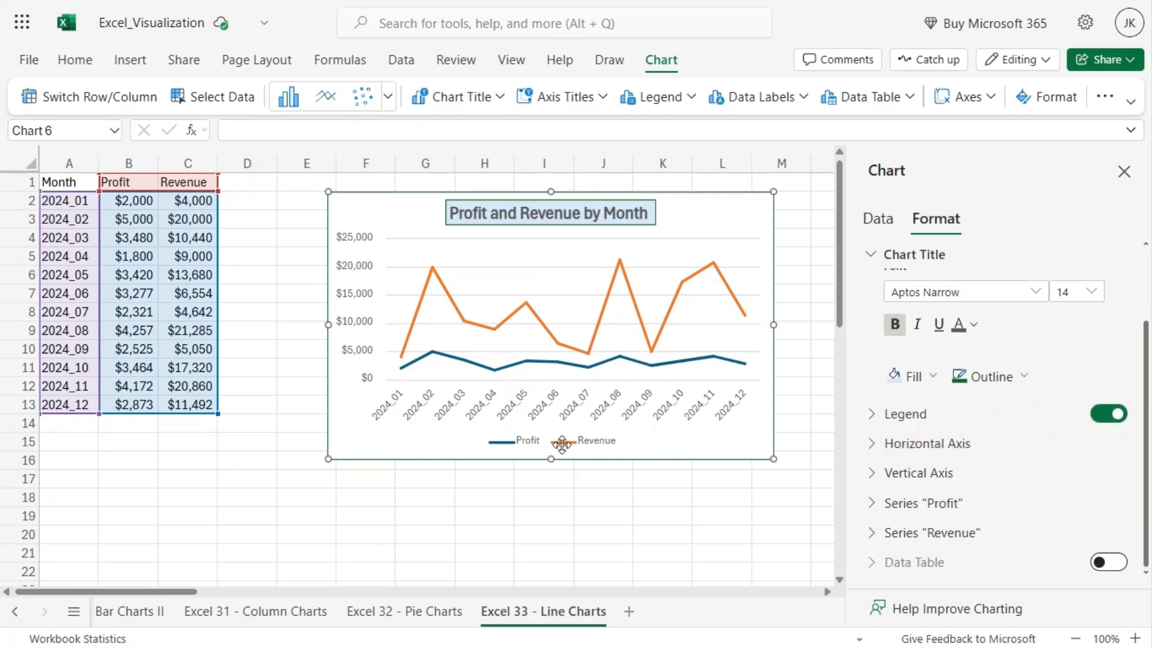
left_click(866, 419)
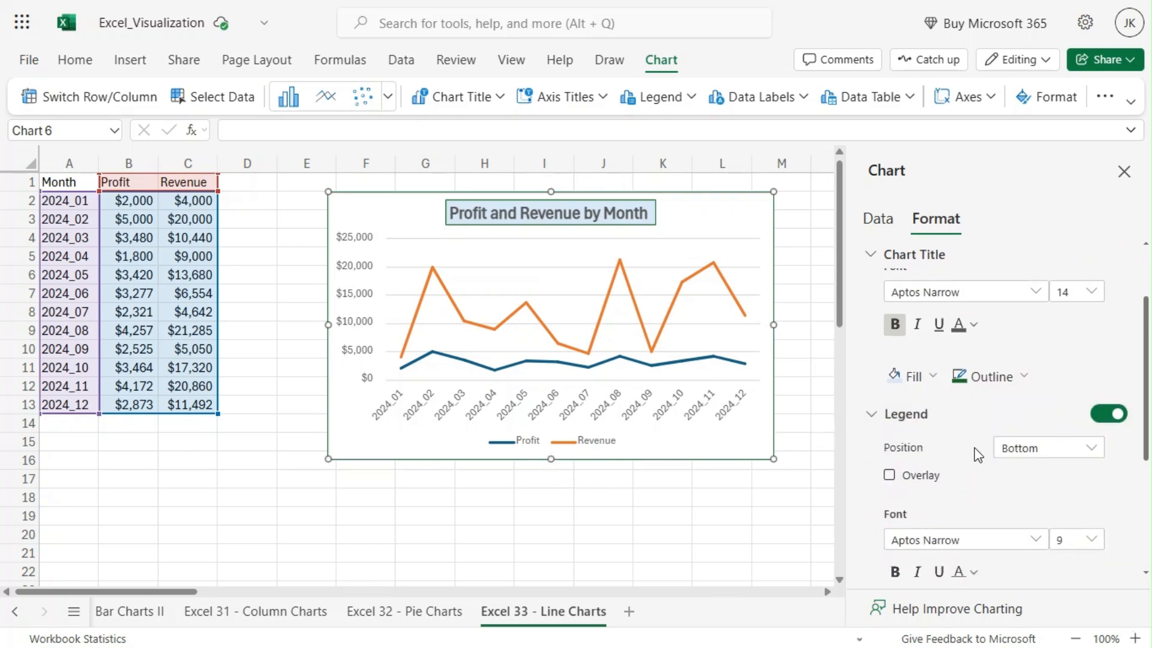
scroll(975, 448, "down", 5)
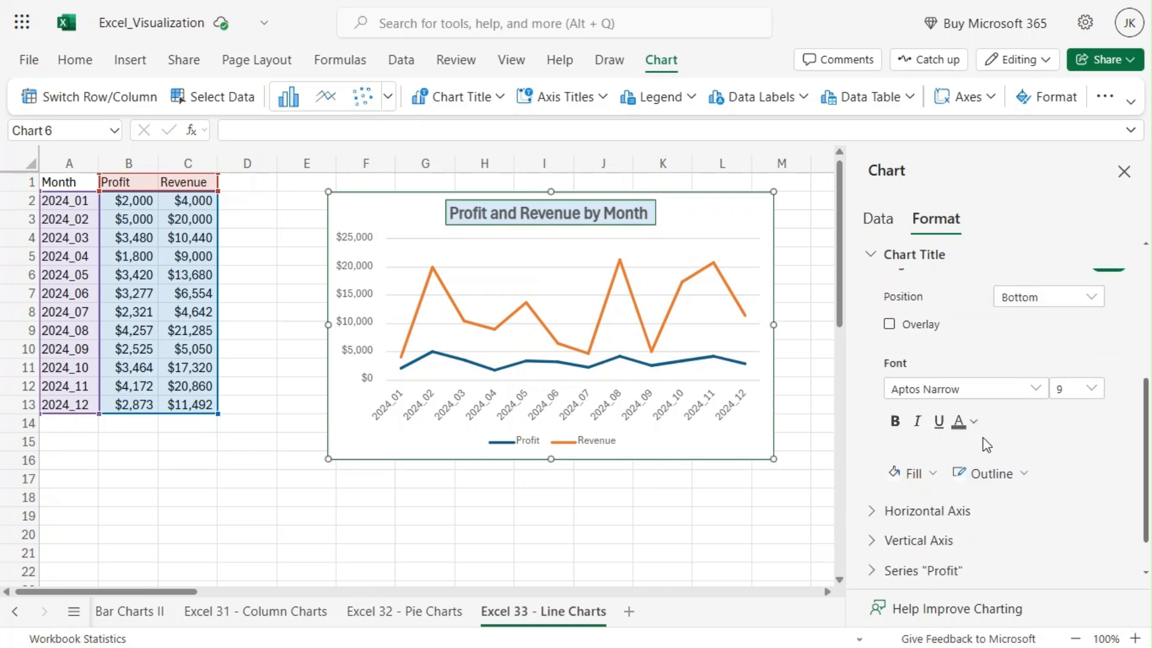
left_click(1043, 285)
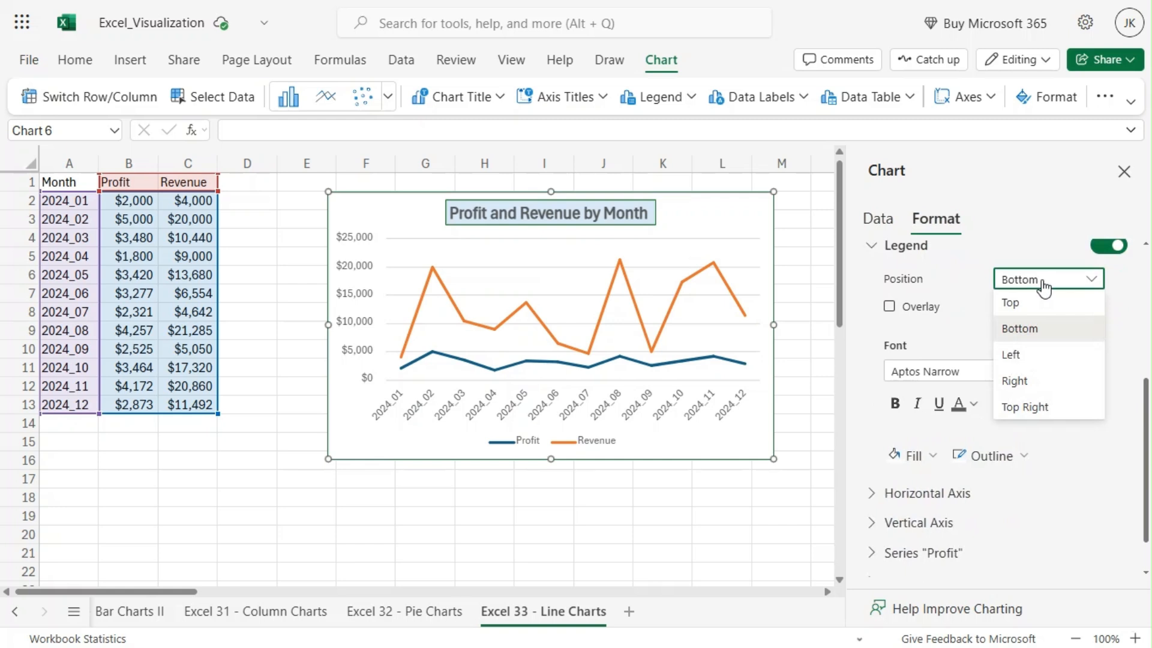
left_click(858, 299)
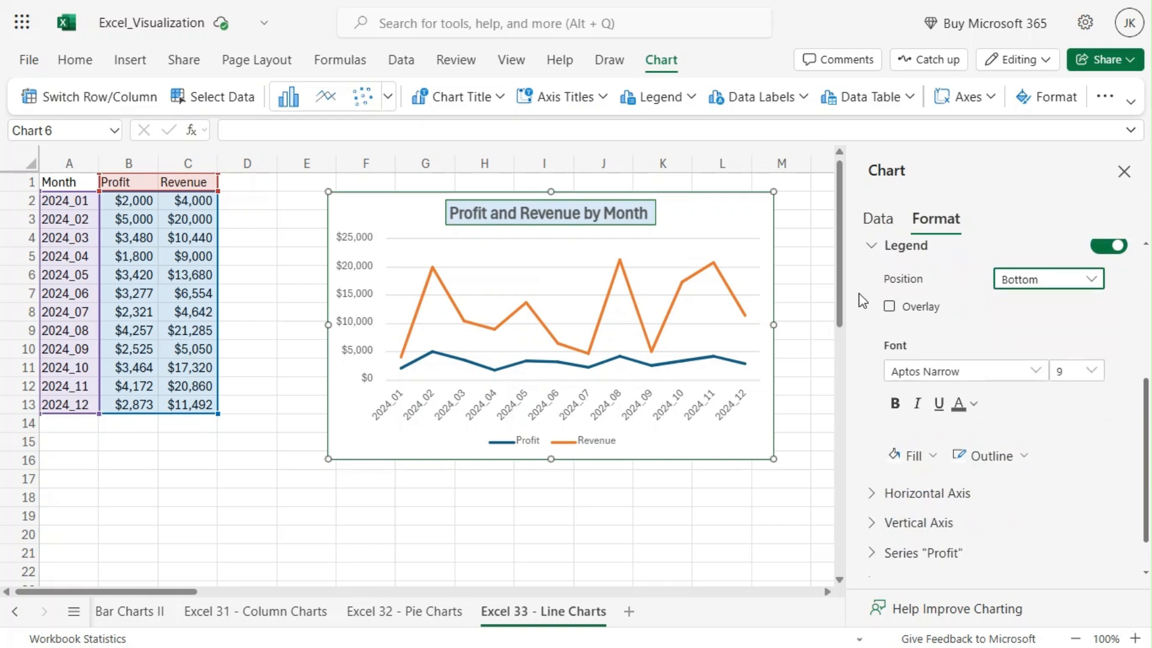
Switch the legend overlay on and back off, and make the legend text bold
left_click(890, 307)
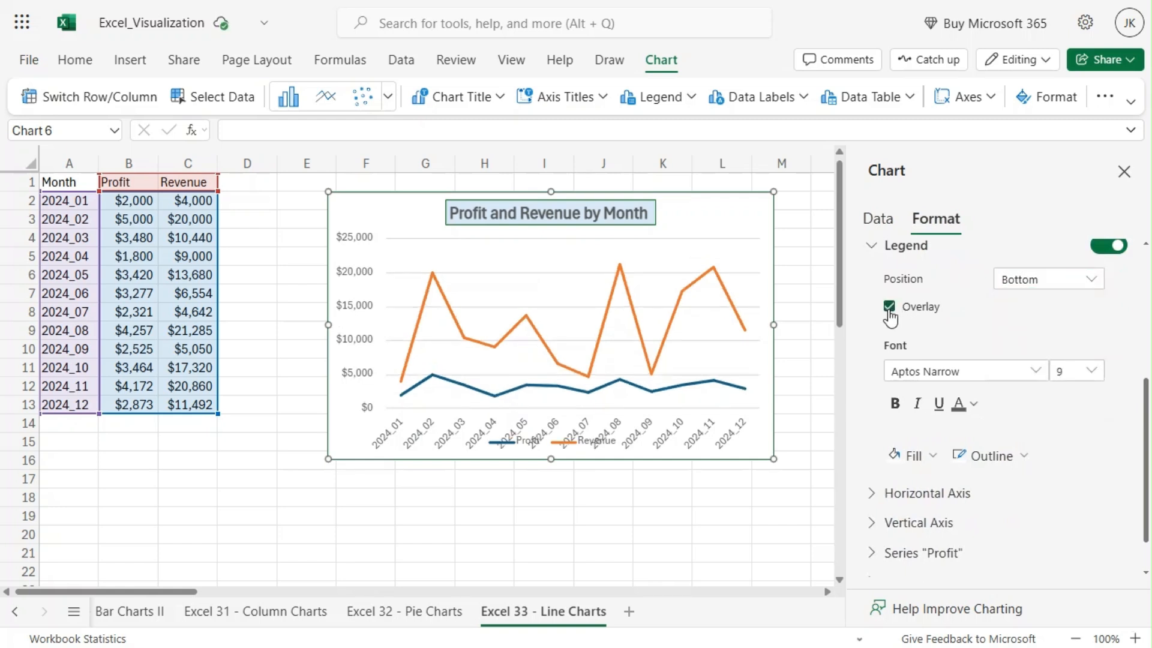
left_click(889, 307)
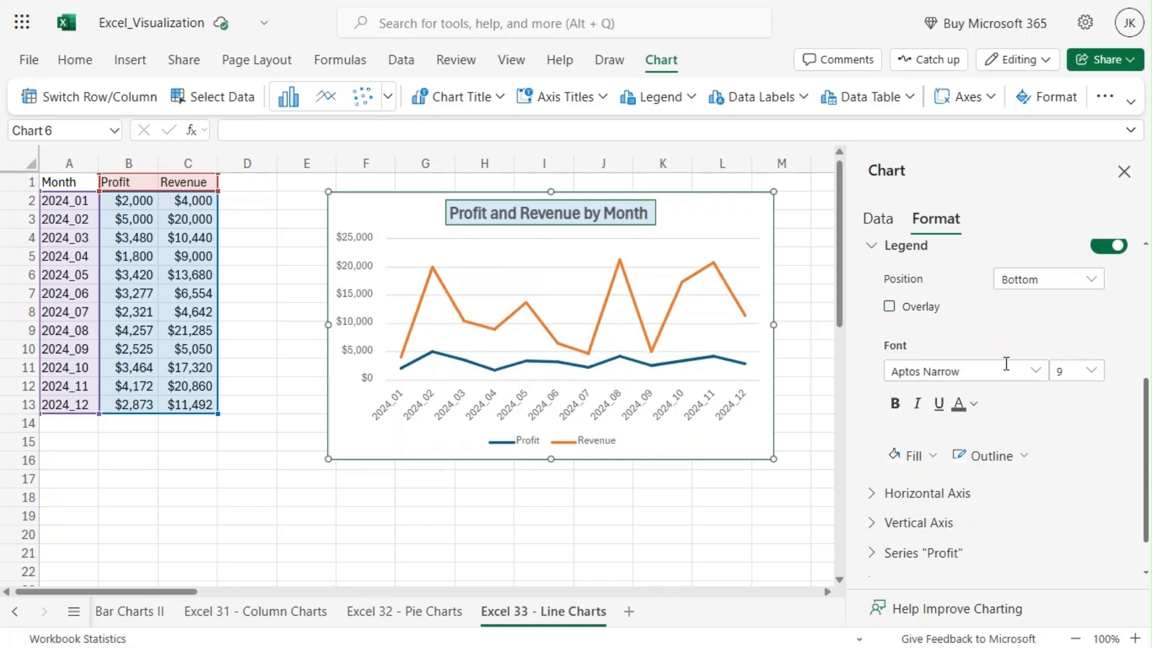
left_click(895, 403)
Set the label position of the chart's horizontal axis to High
scroll(1032, 441, "down", 1)
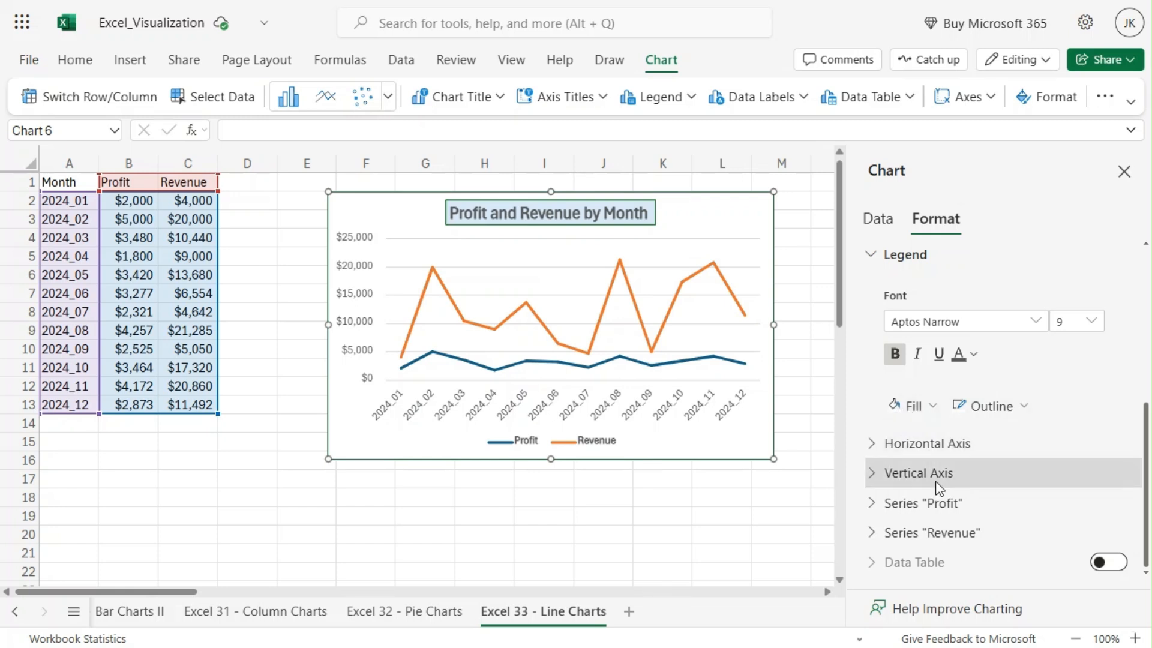
left_click(876, 445)
scroll(1061, 393, "down", 1)
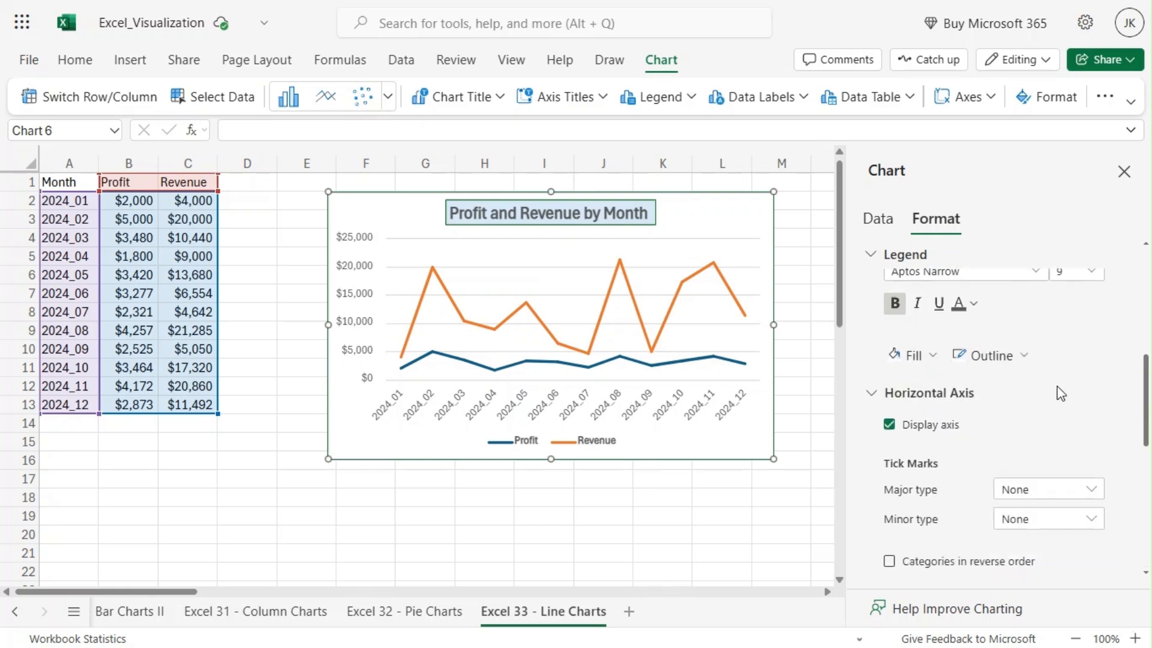
scroll(1061, 393, "down", 4)
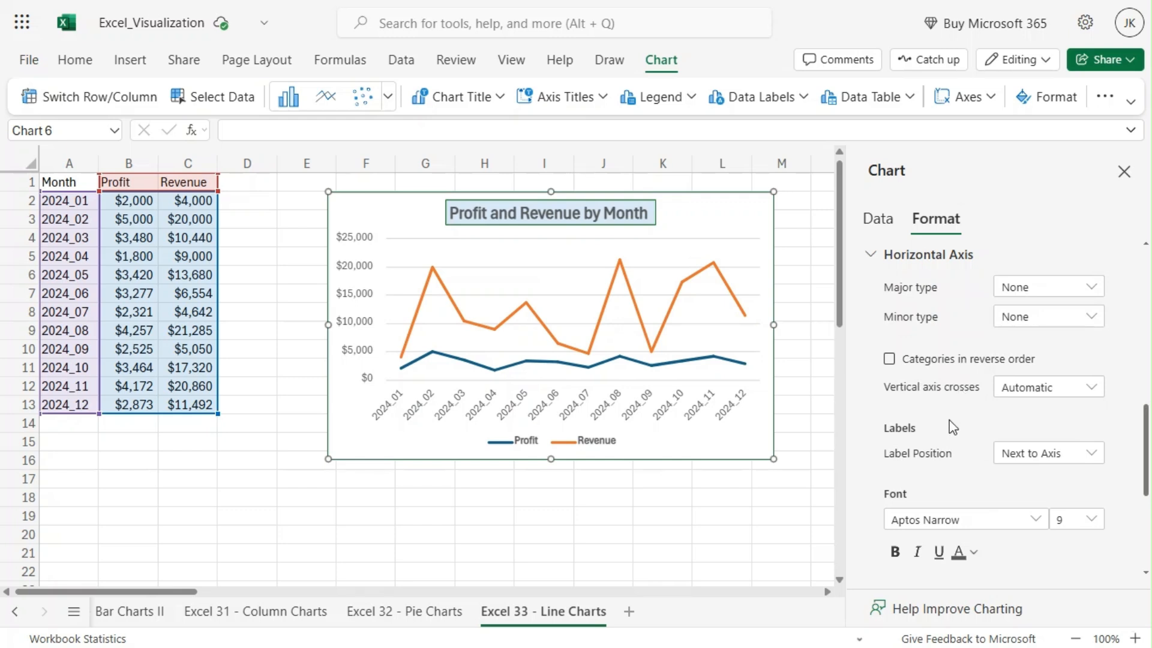
scroll(954, 412, "down", 1)
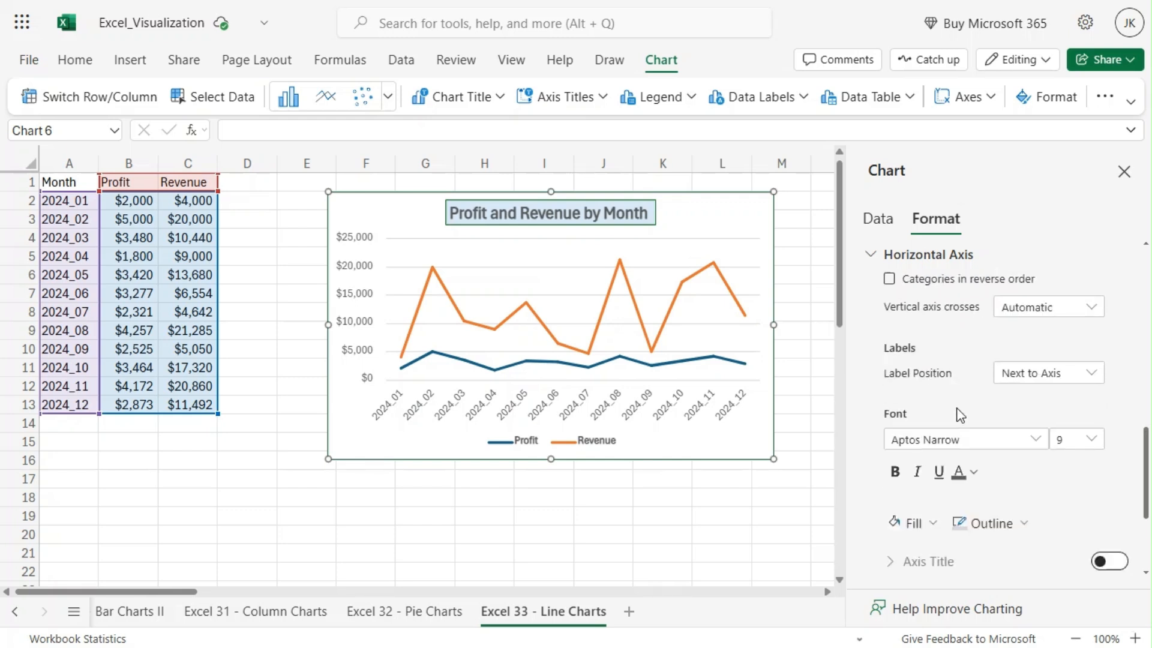
left_click(1027, 379)
left_click(1021, 398)
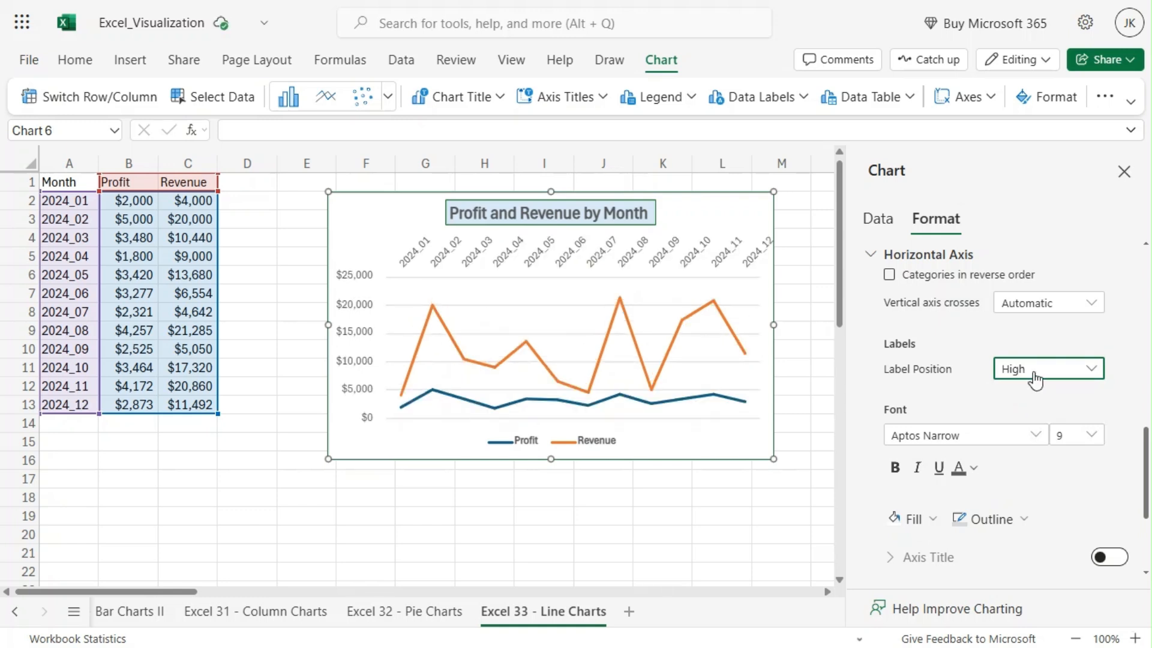
Try the Low, None and High label positions on the chart's horizontal axis, and set the position to Next to Axis
left_click(1035, 379)
left_click(1039, 416)
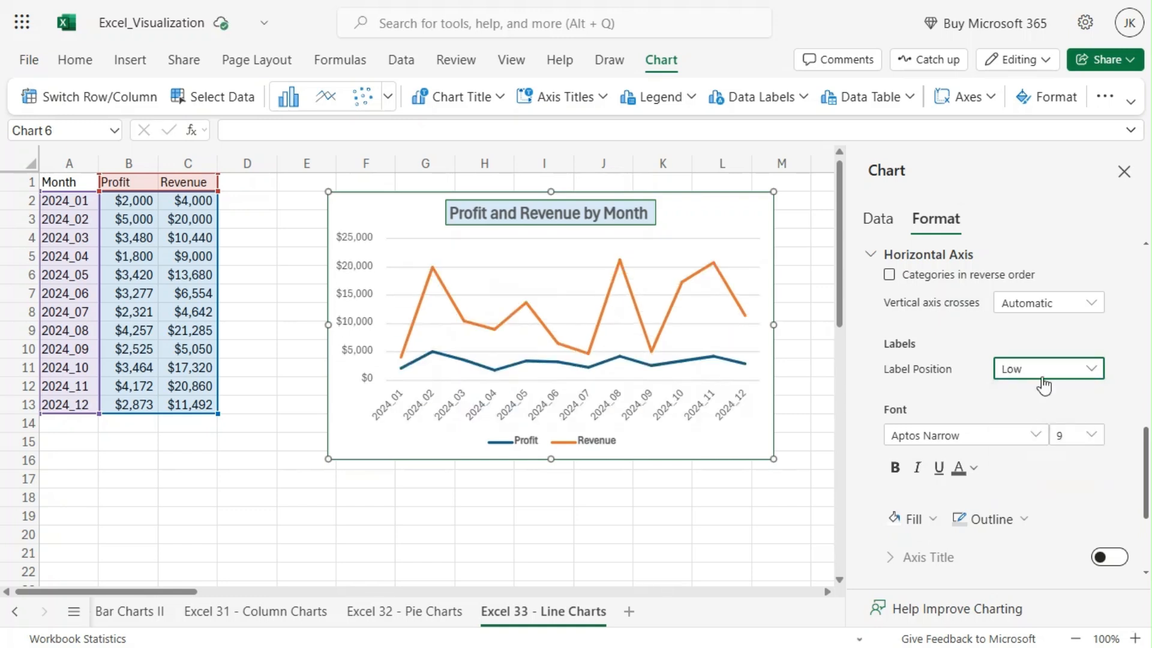
left_click(1044, 386)
left_click(1039, 474)
left_click(1039, 380)
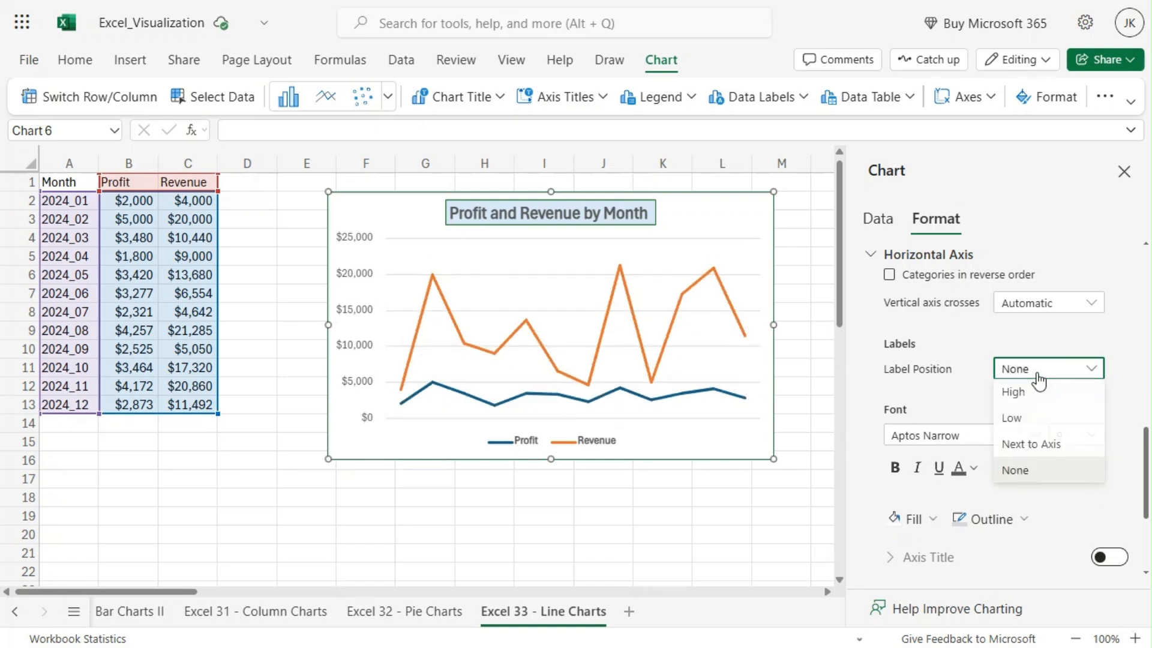
left_click(1022, 396)
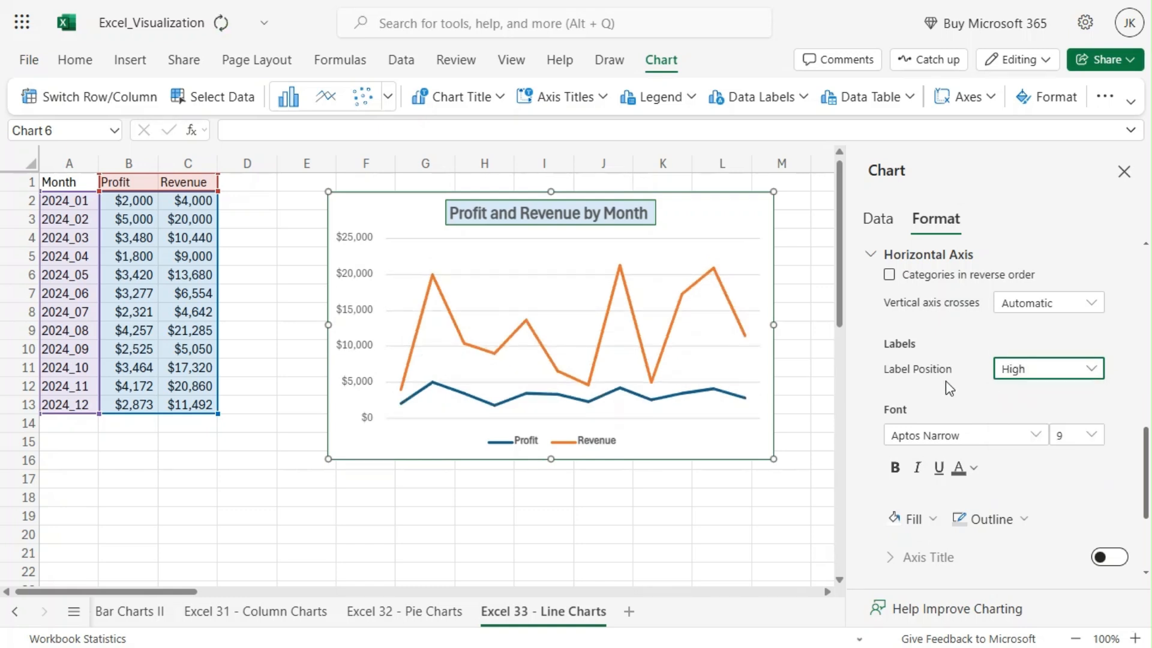
left_click(1021, 378)
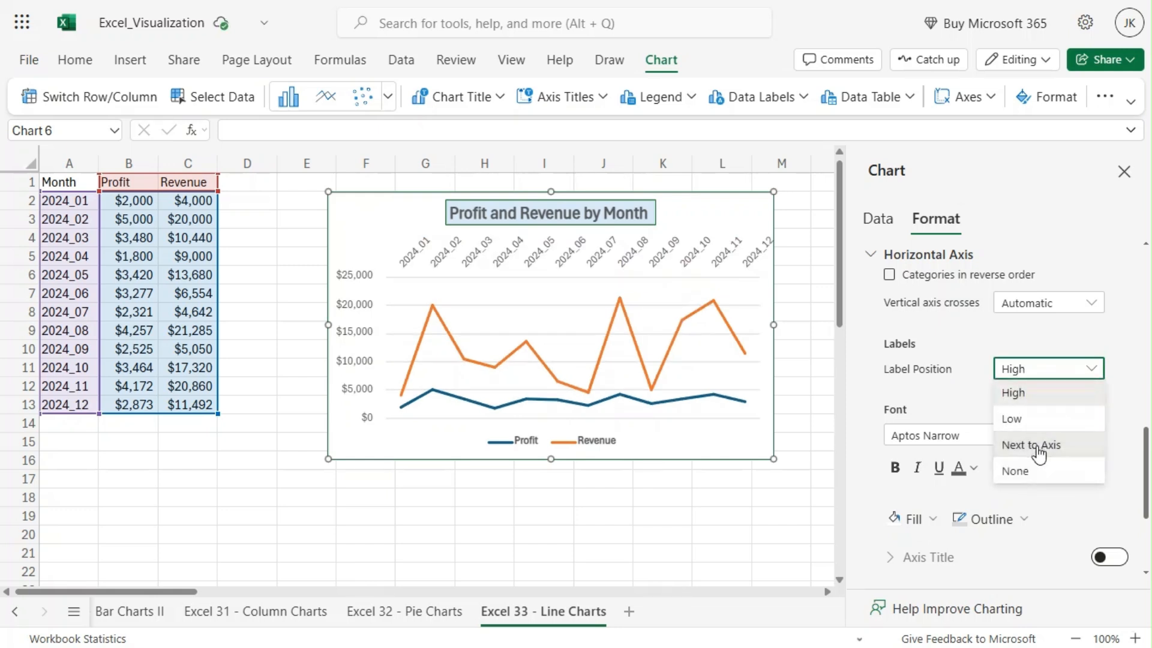
left_click(1032, 445)
Switch the horizontal axis title, major gridlines and minor gridlines on and back off one after another
scroll(971, 408, "down", 3)
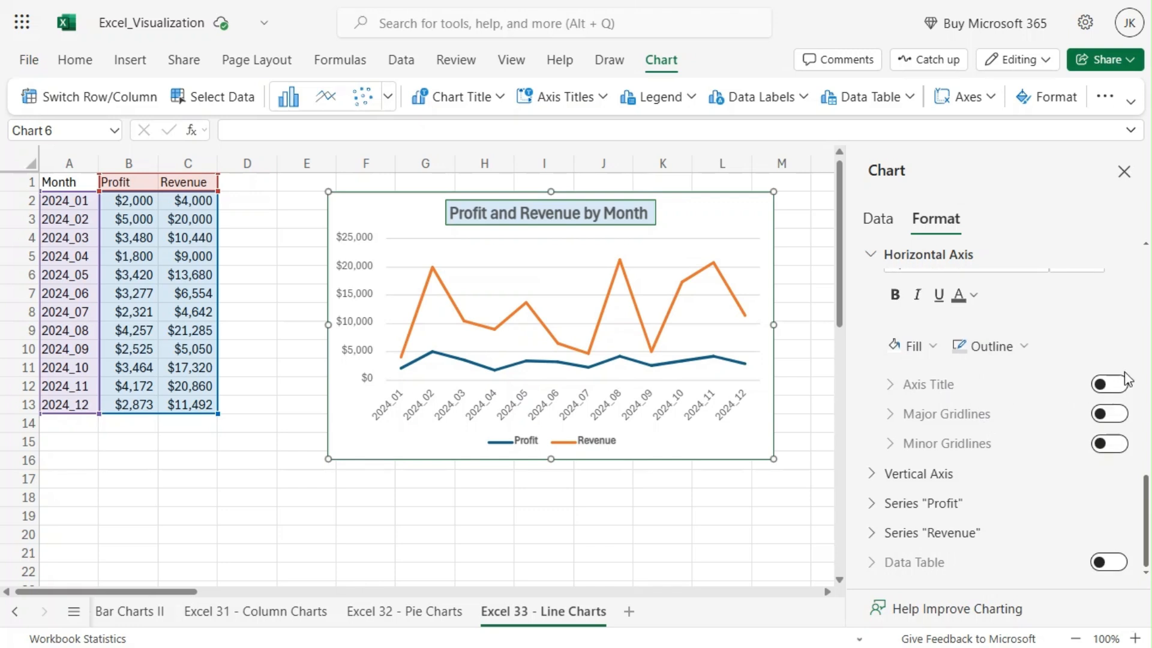
left_click(1111, 385)
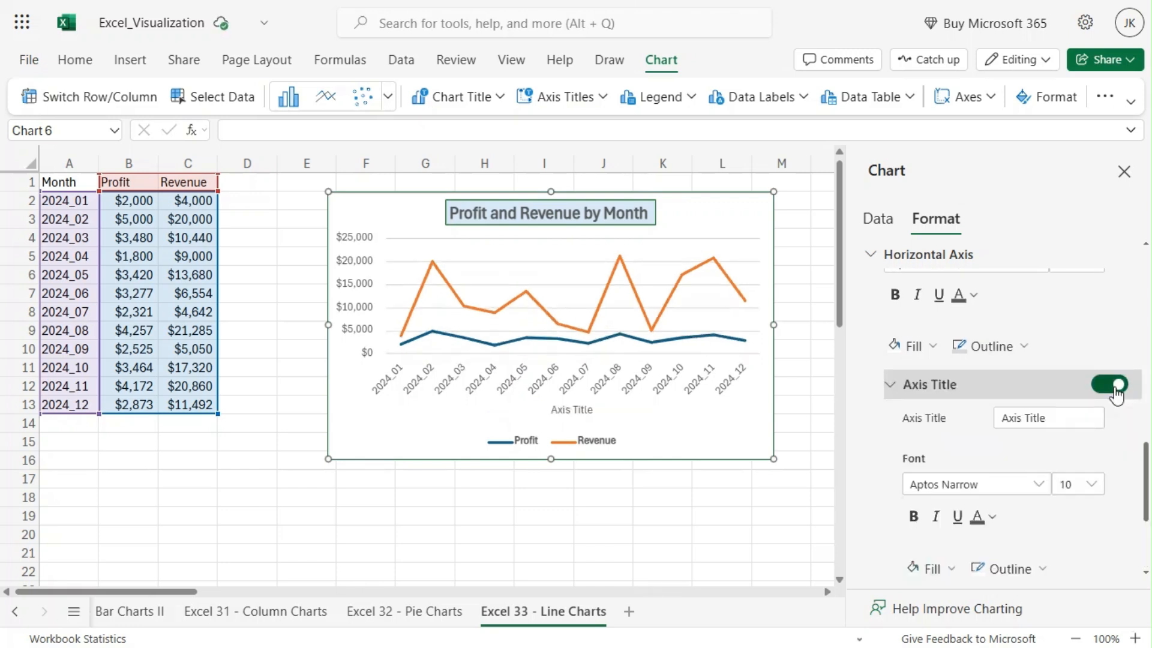
left_click(1113, 390)
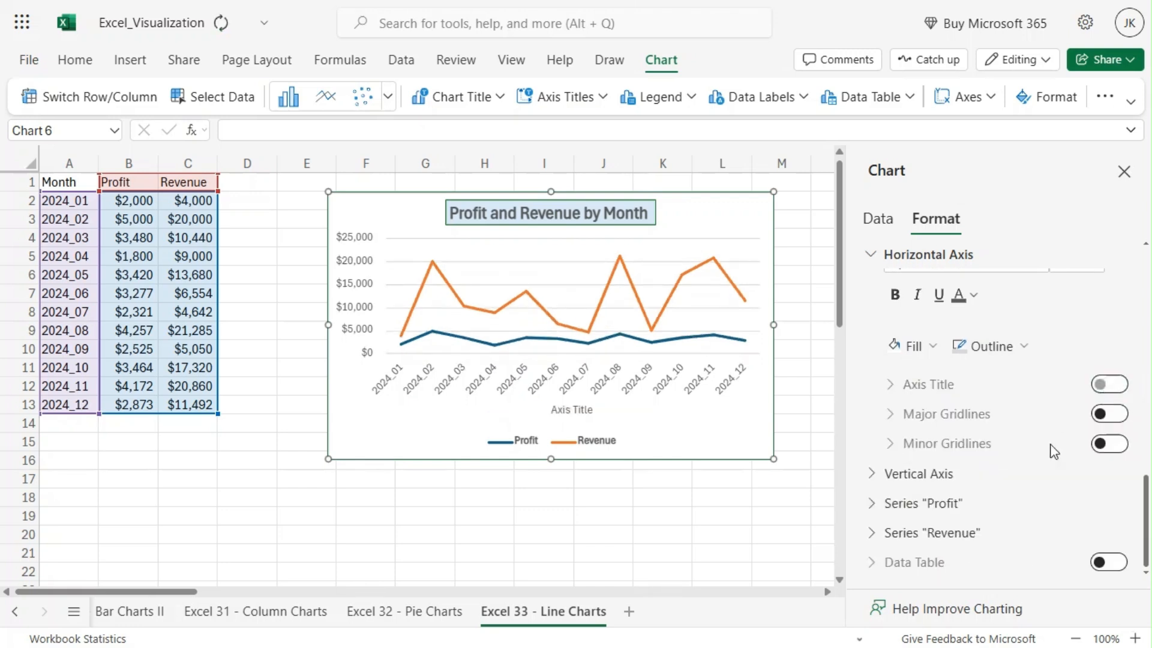
left_click(1110, 414)
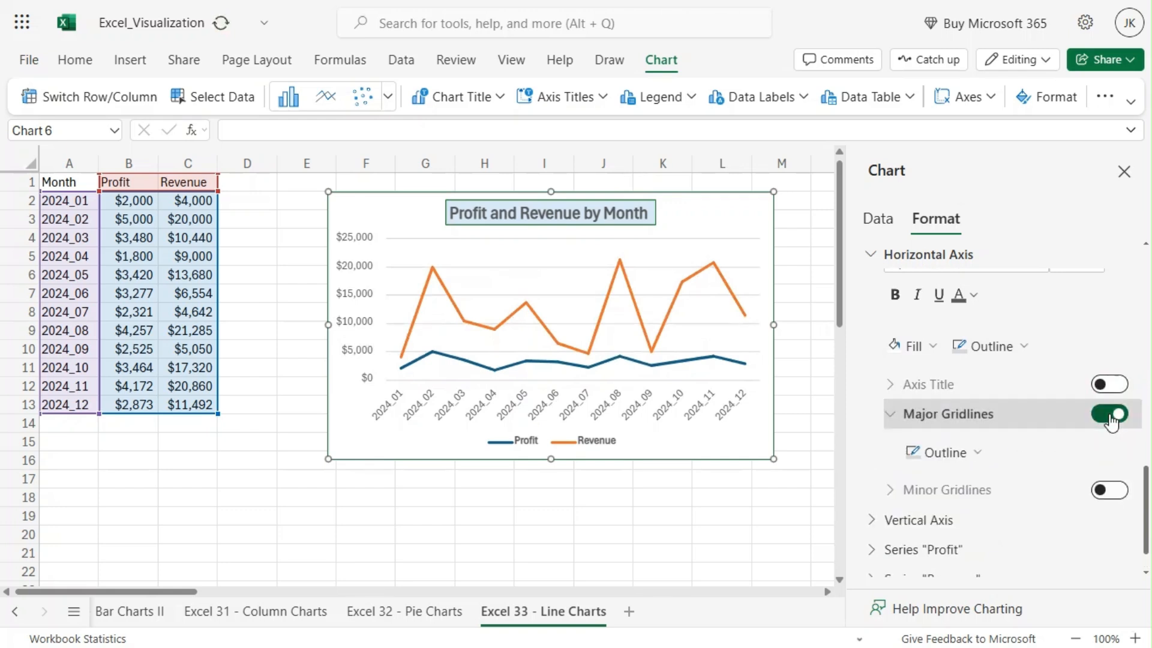
left_click(1111, 414)
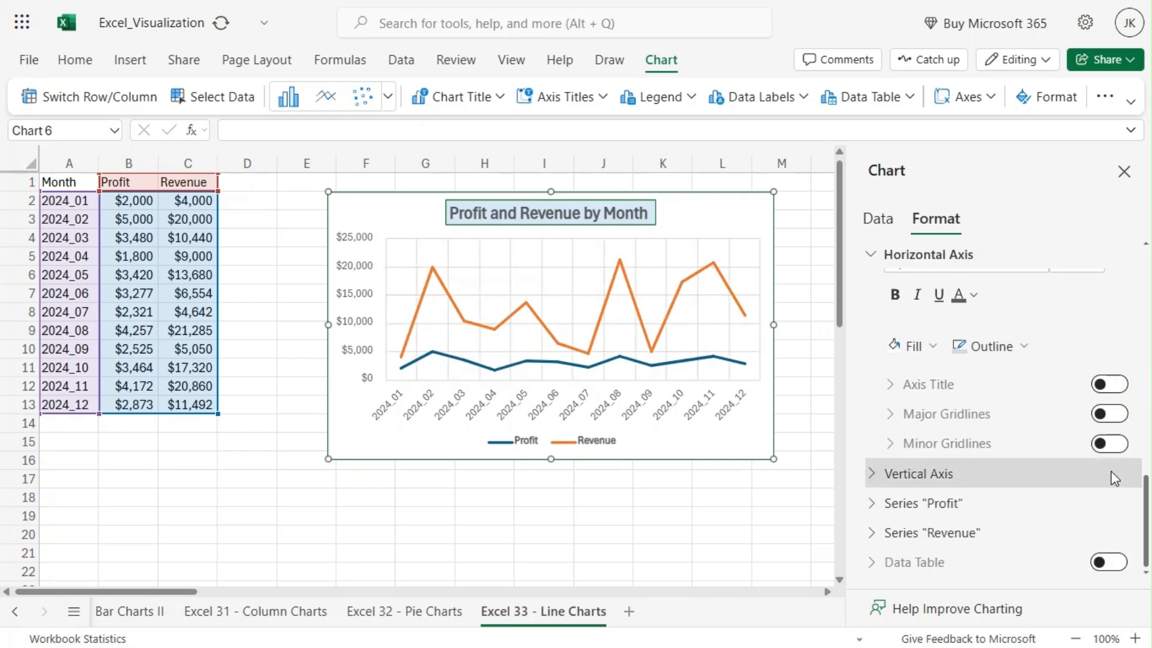
left_click(1110, 445)
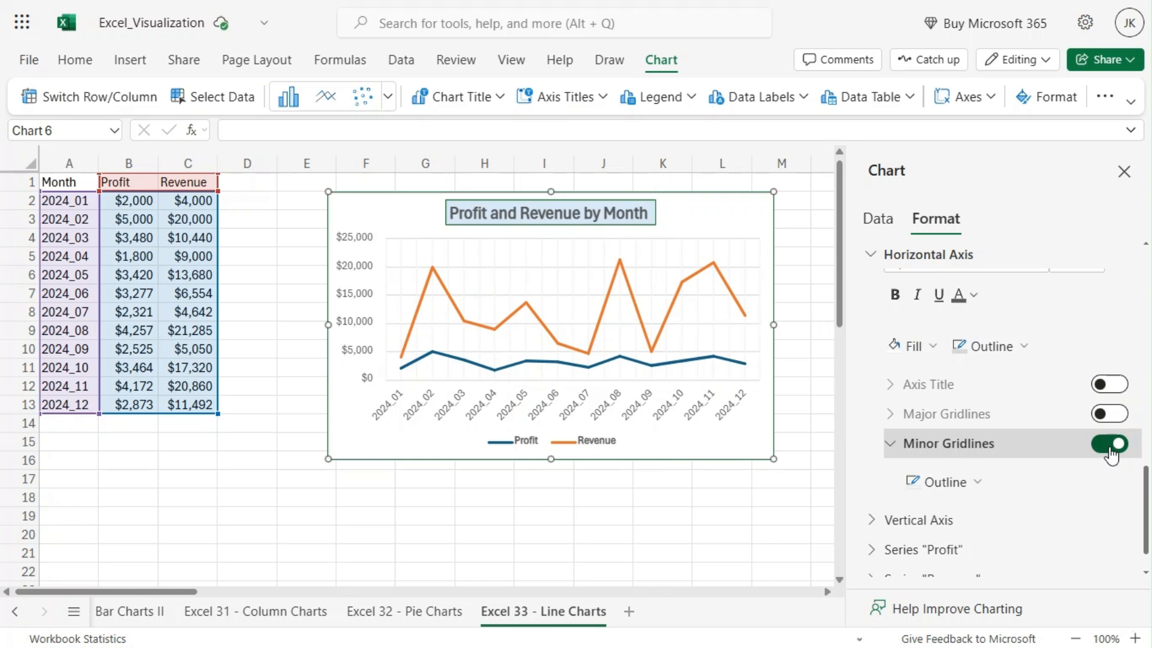
left_click(1111, 445)
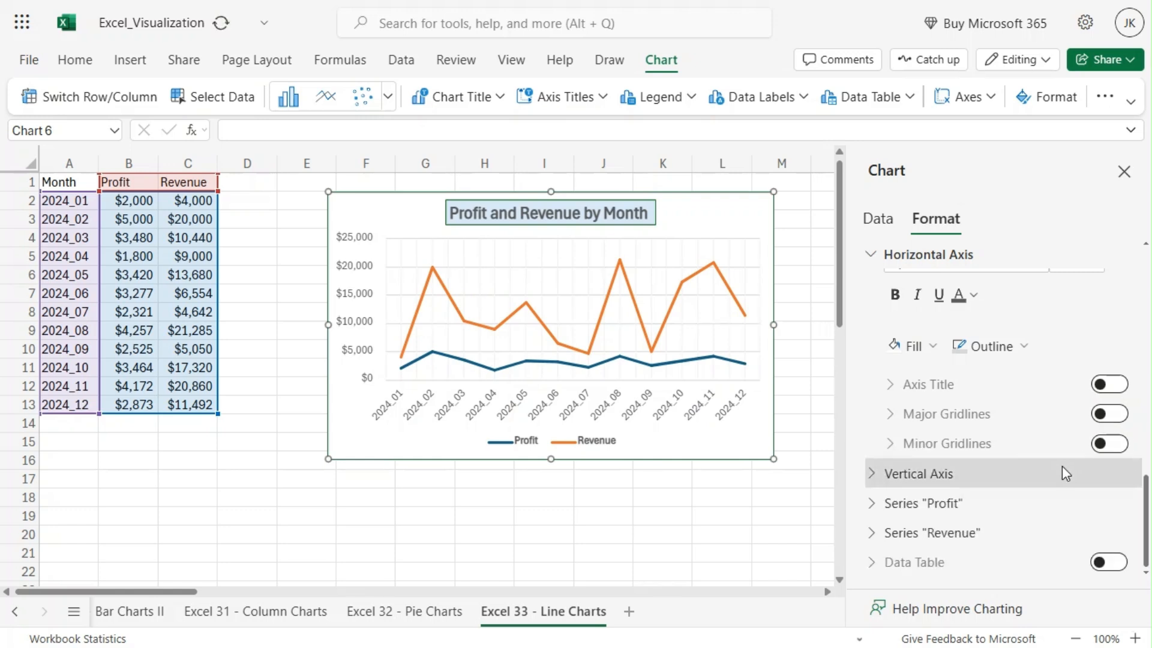
Open the vertical axis settings and review its bounds, units and major tick mark types
left_click(960, 480)
scroll(999, 420, "down", 5)
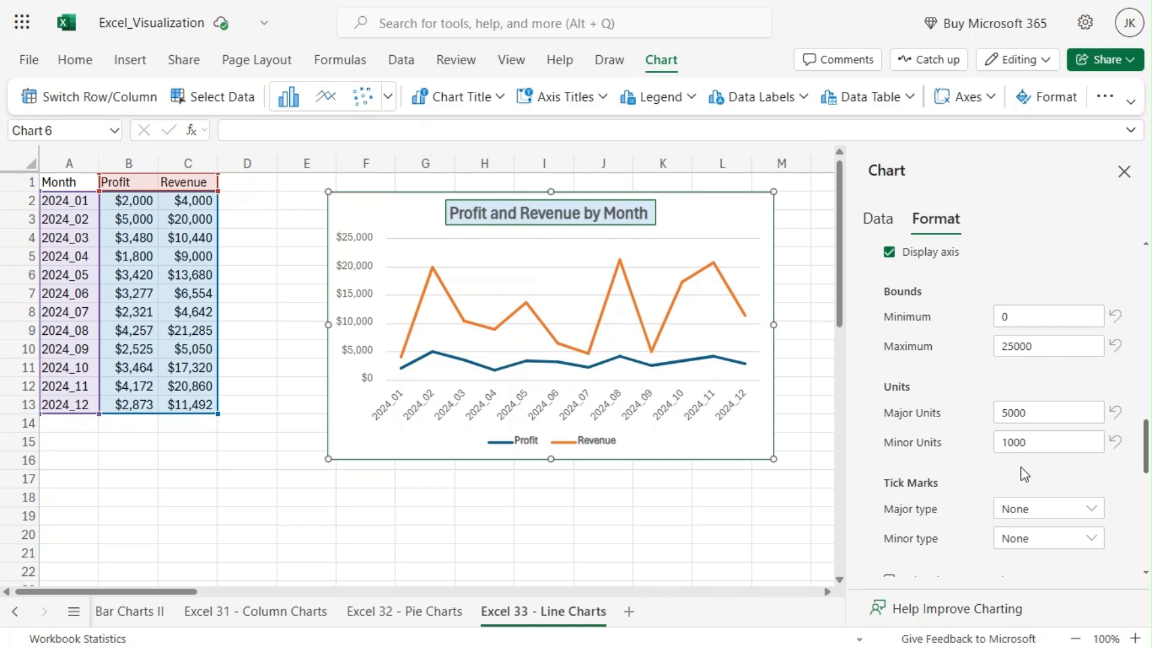
scroll(957, 472, "down", 2)
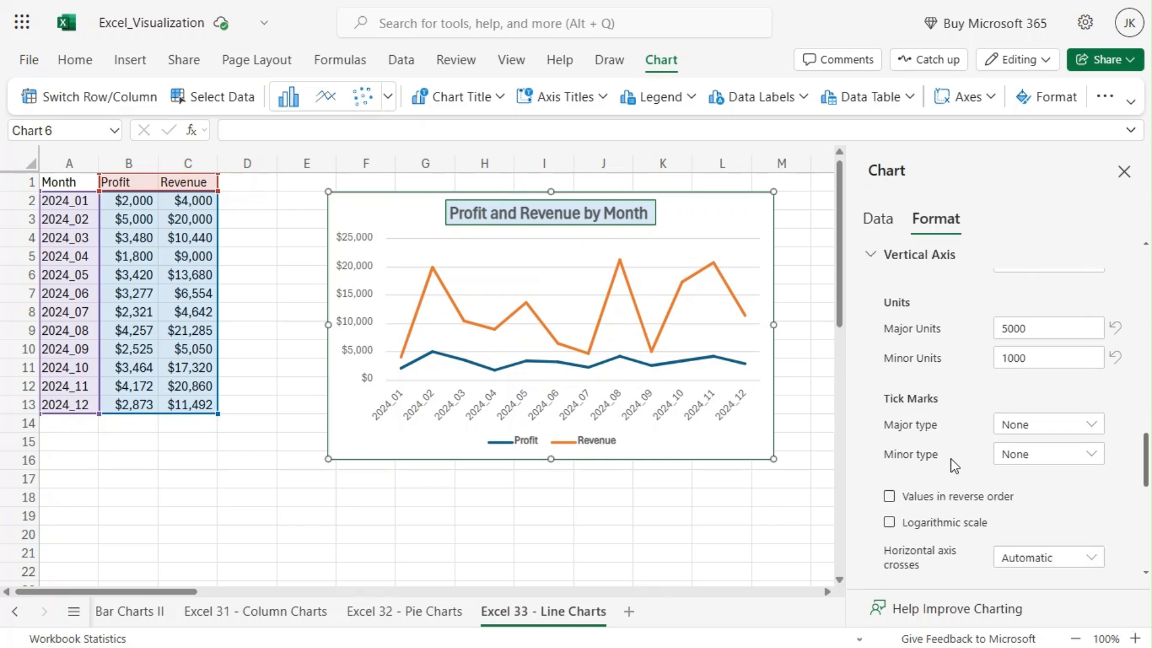
left_click(1023, 426)
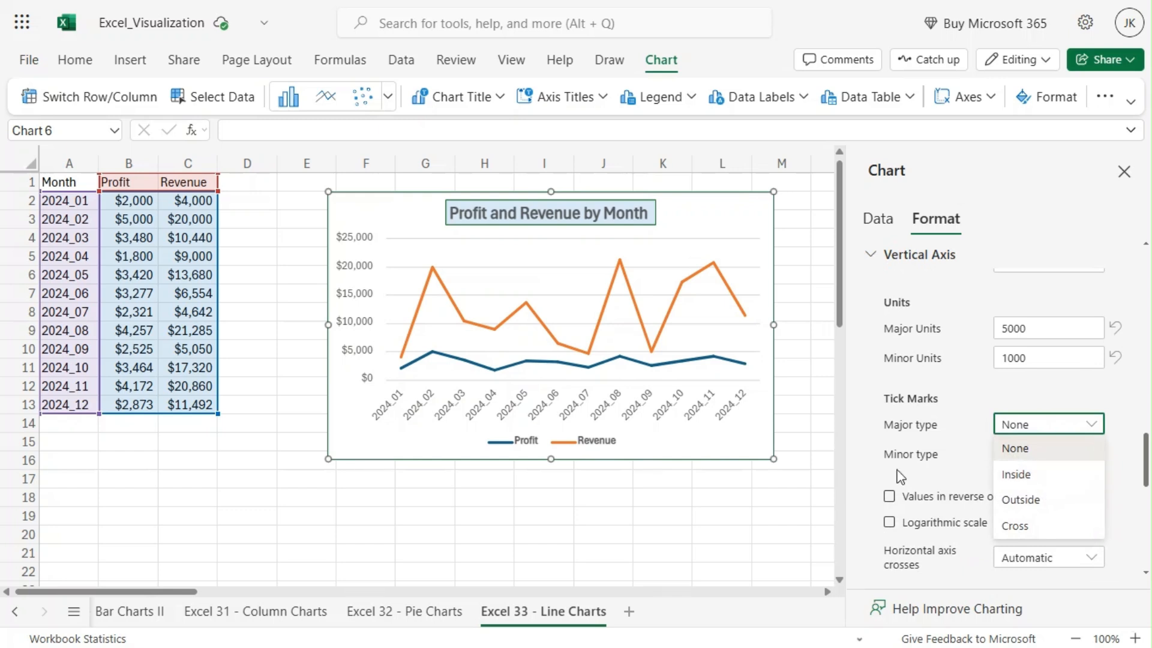
left_click(870, 470)
Put the vertical axis values in reverse order and switch the option back off
scroll(861, 466, "down", 4)
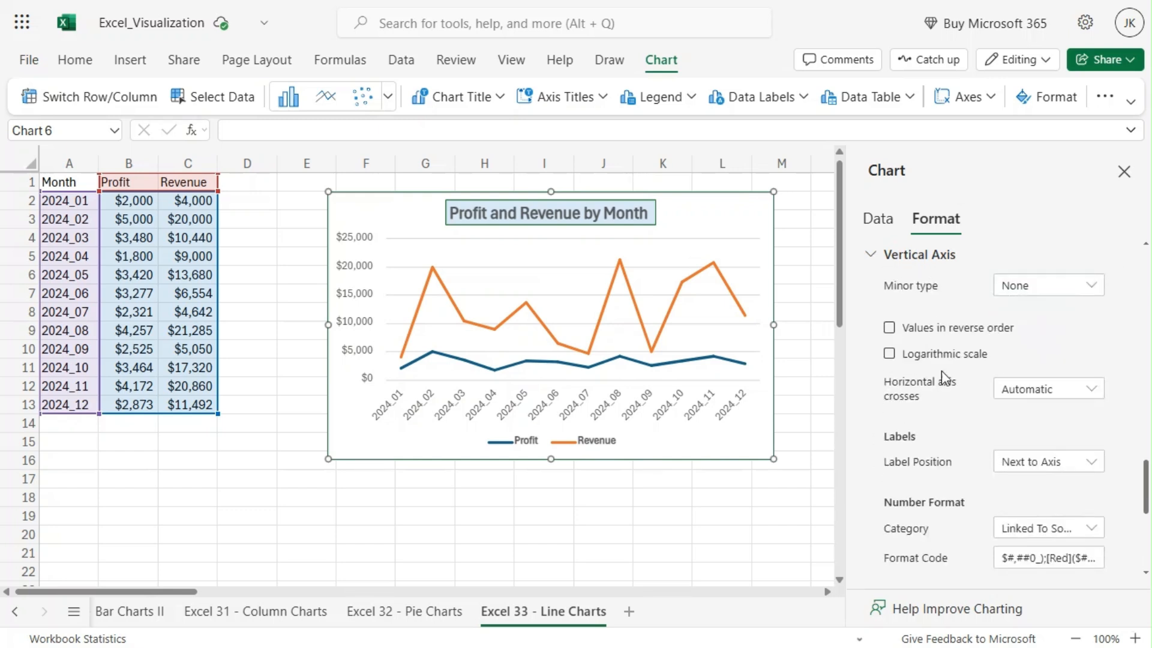
left_click(1002, 336)
left_click(1002, 336)
left_click(890, 328)
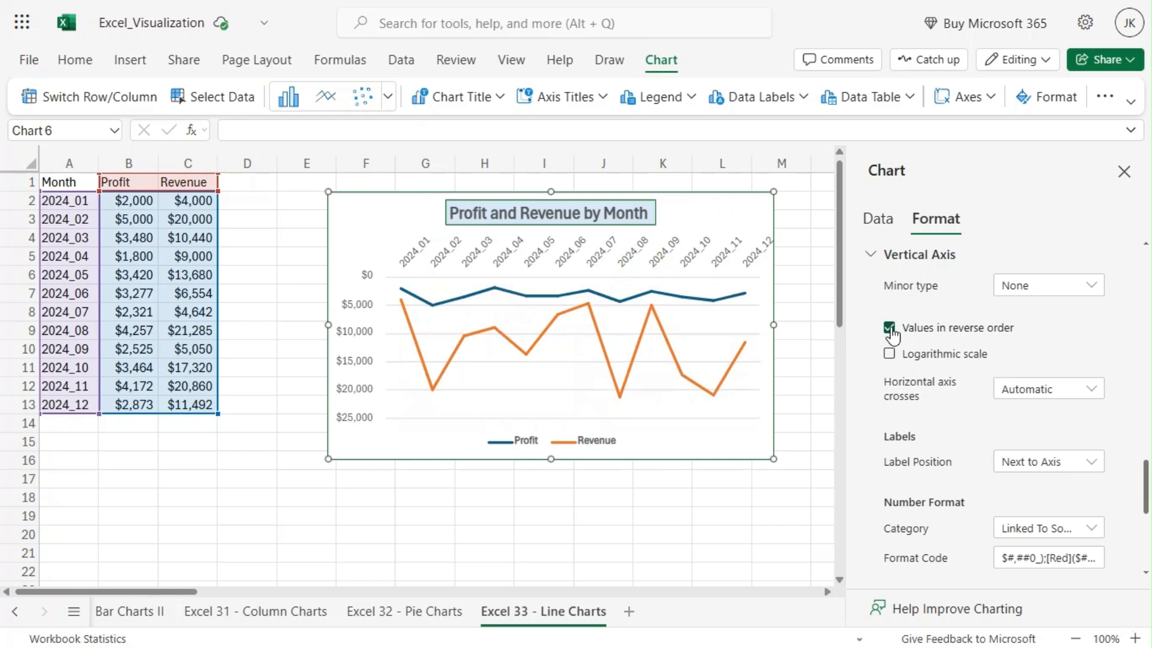
left_click(891, 330)
Review the vertical axis number format and font settings, and switch its major gridlines off and back on
scroll(870, 417, "down", 3)
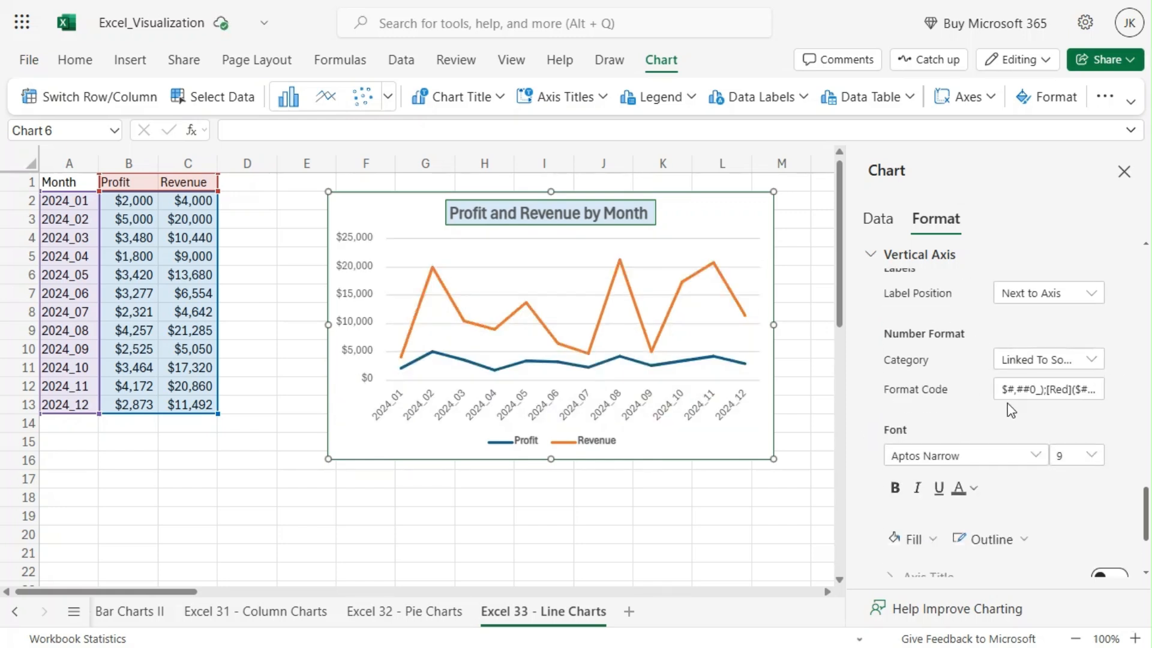
scroll(1012, 411, "down", 3)
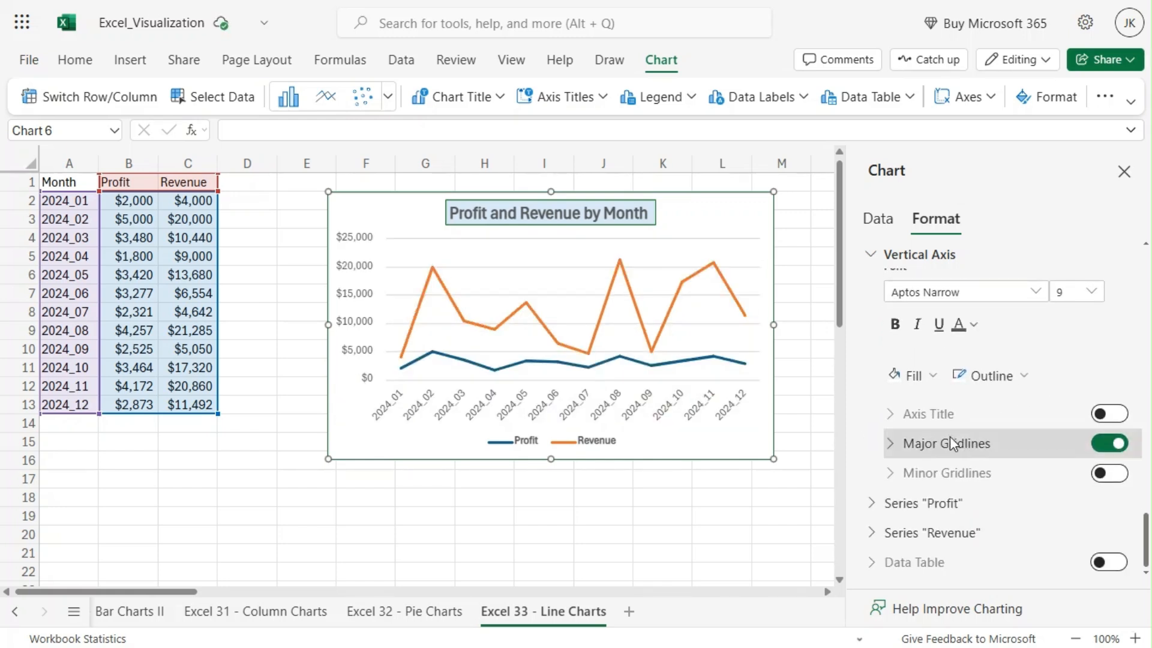
left_click(895, 325)
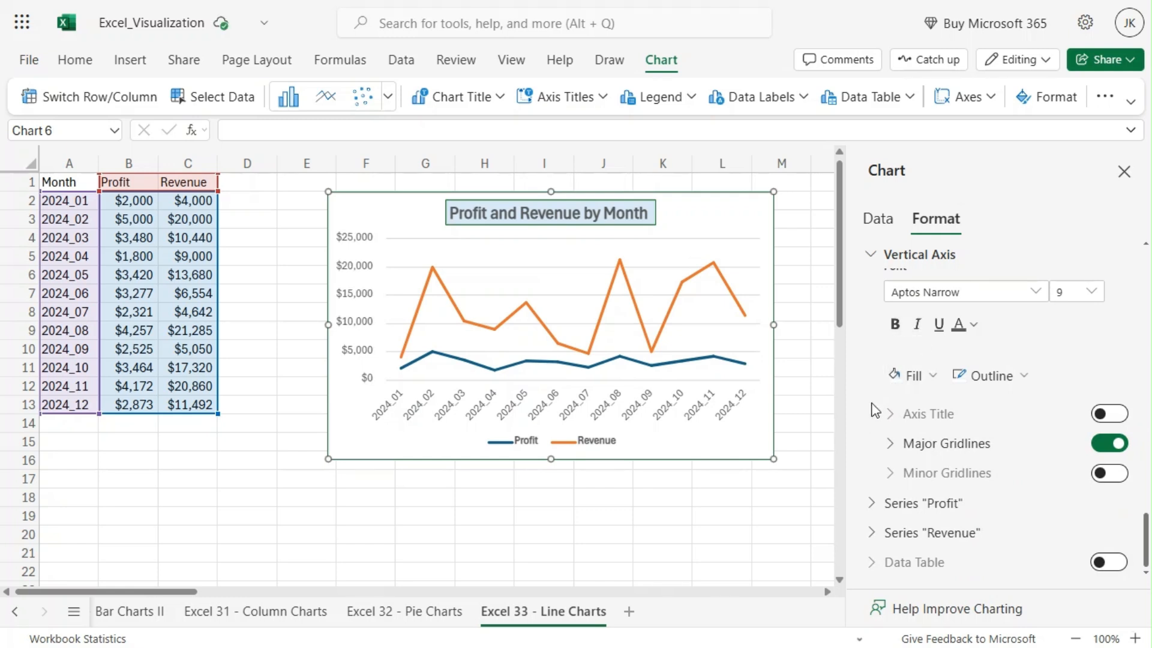
left_click(1105, 449)
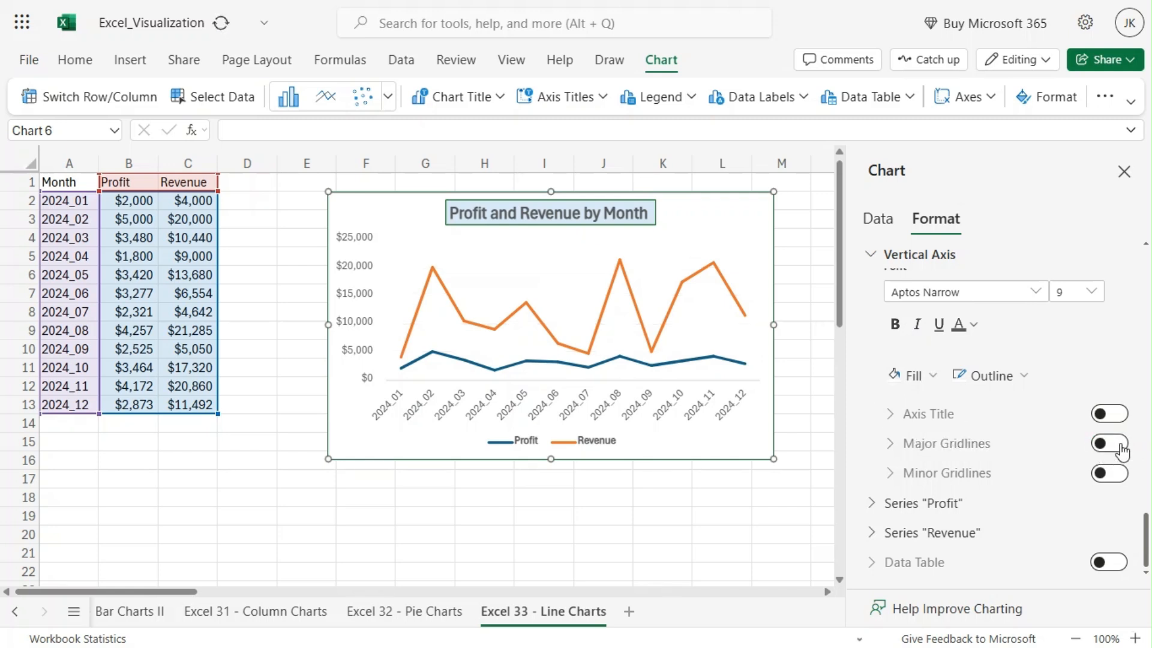
left_click(1107, 447)
left_click(882, 442)
Collapse the legend, horizontal axis, vertical axis and chart title sections of the chart format settings
scroll(864, 432, "down", 1)
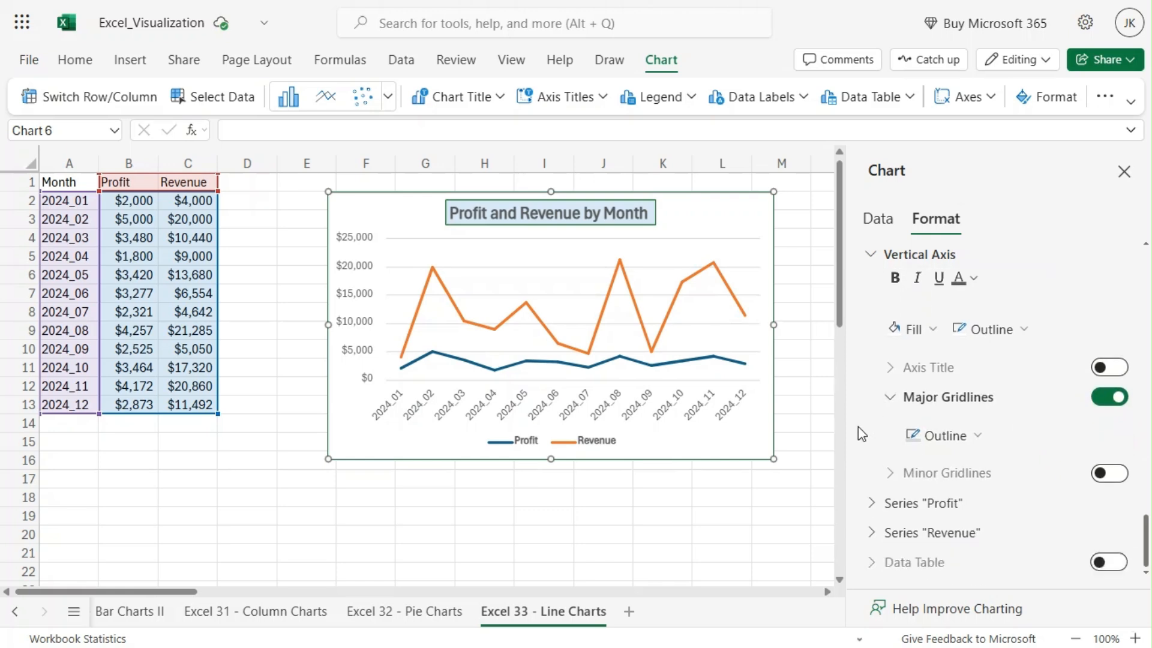
scroll(873, 270, "up", 4)
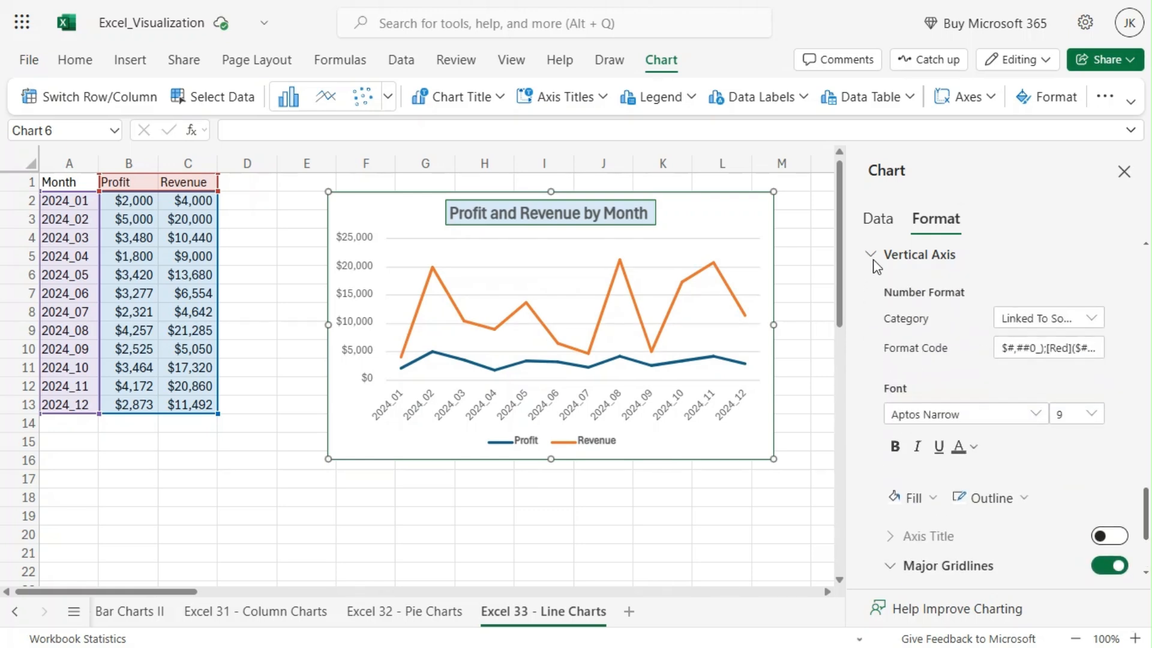
scroll(870, 333, "up", 8)
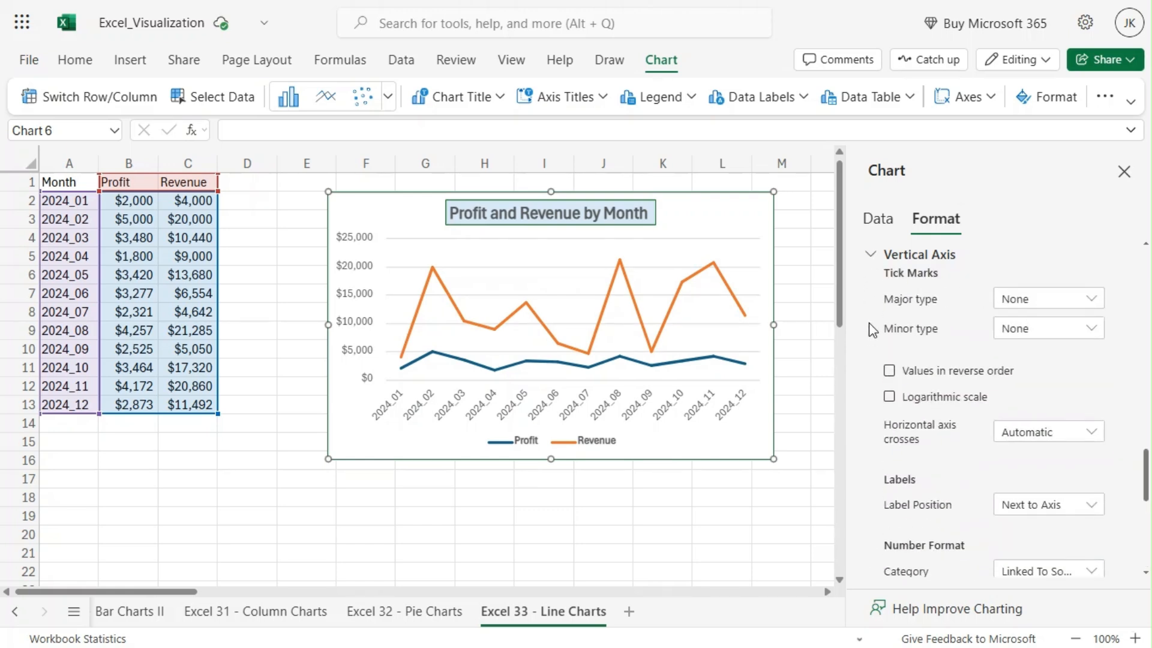
scroll(864, 318, "up", 7)
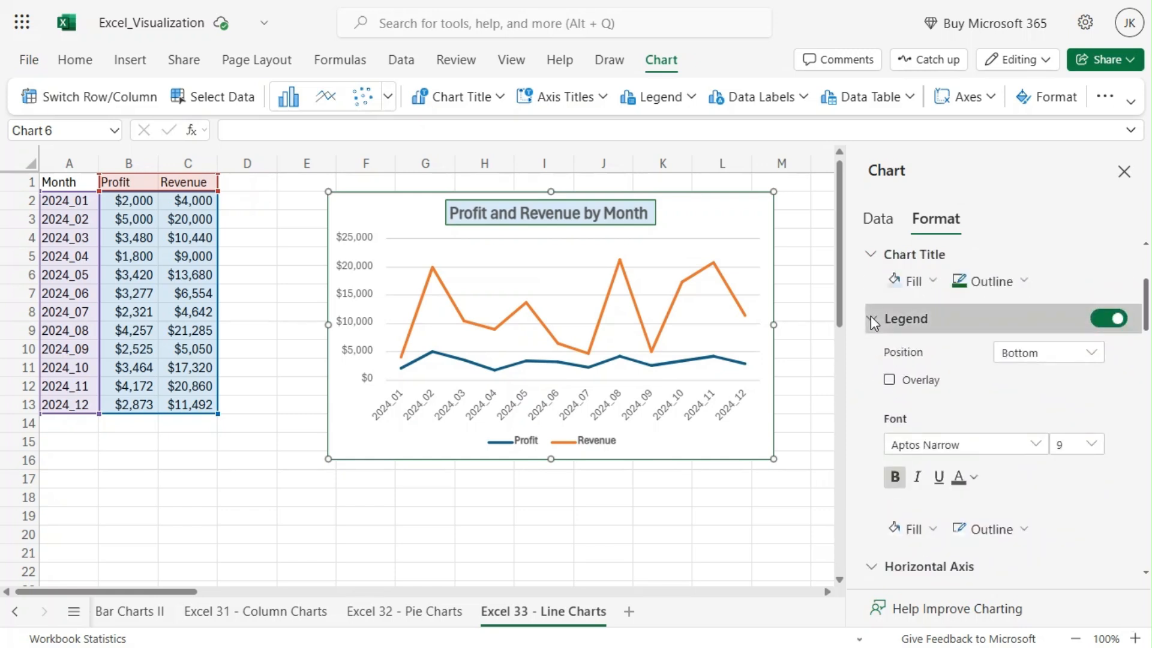
left_click(870, 317)
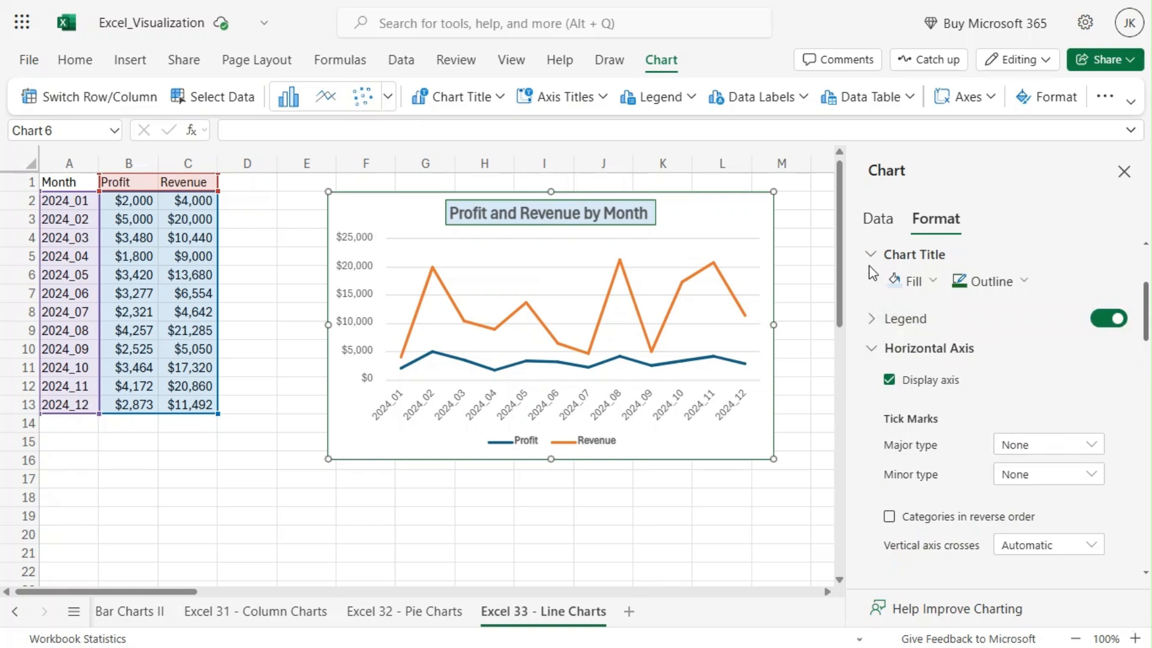
left_click(870, 353)
left_click(872, 377)
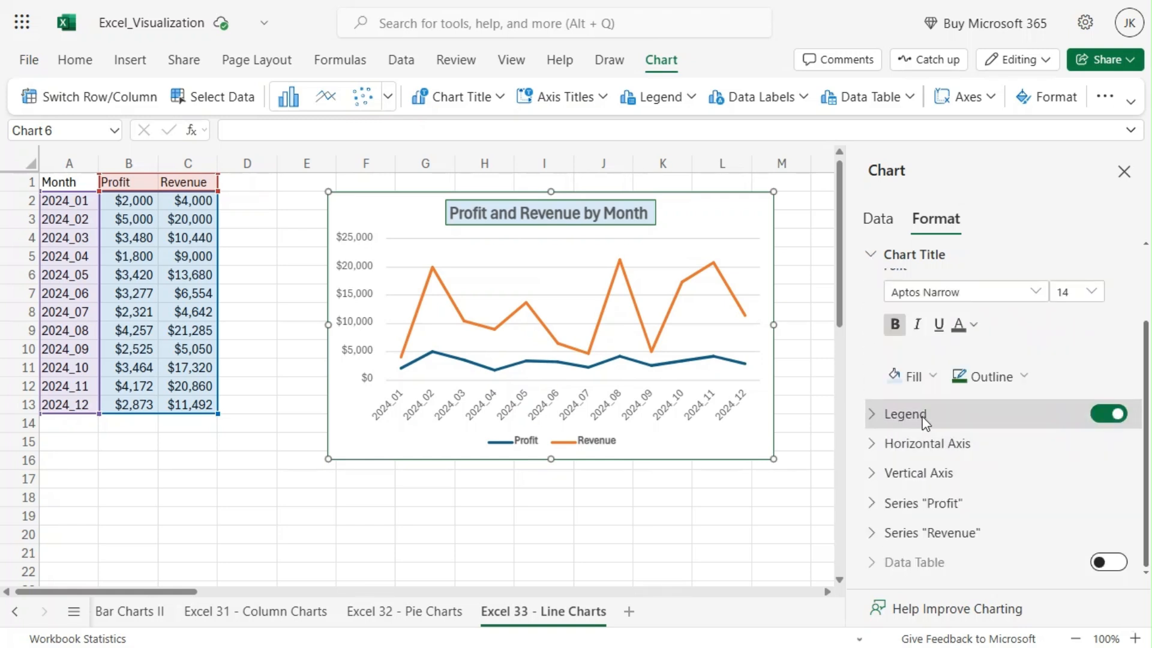
scroll(934, 427, "up", 2)
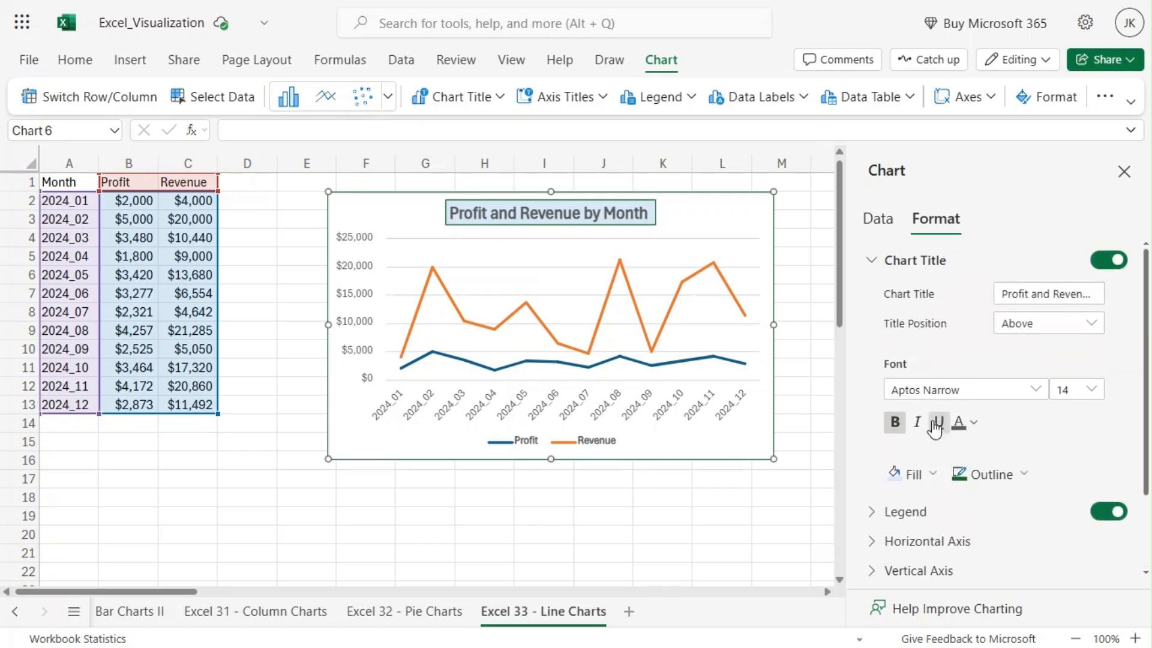
left_click(874, 262)
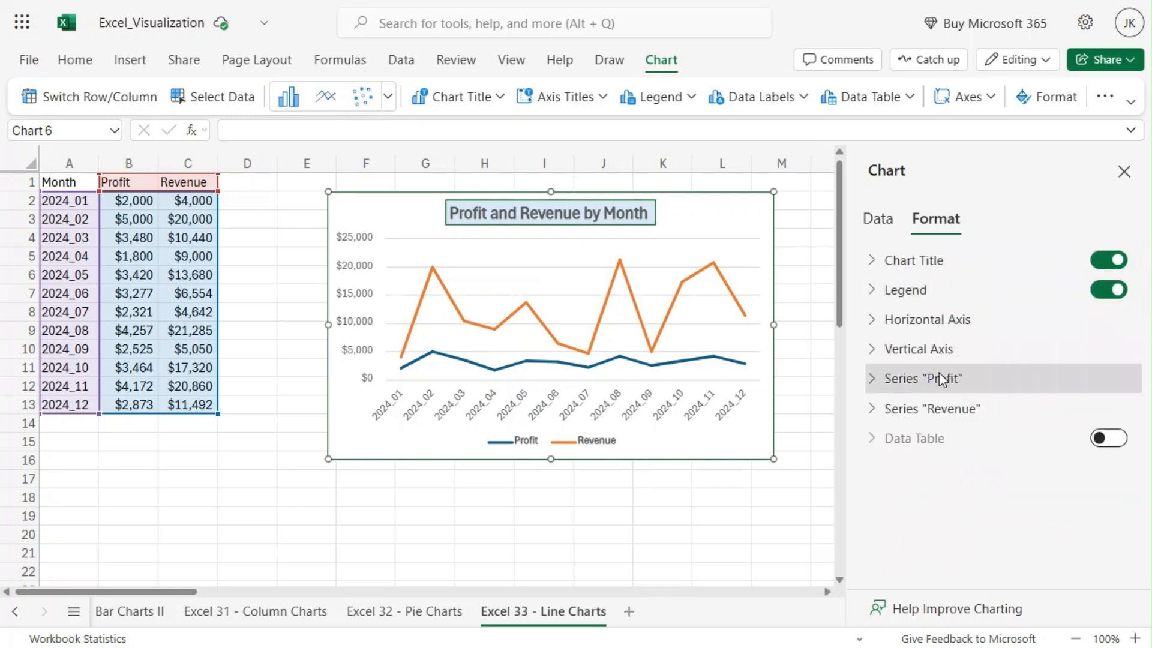
Open the Profit series settings and change its line colour to the purple theme colour
left_click(900, 379)
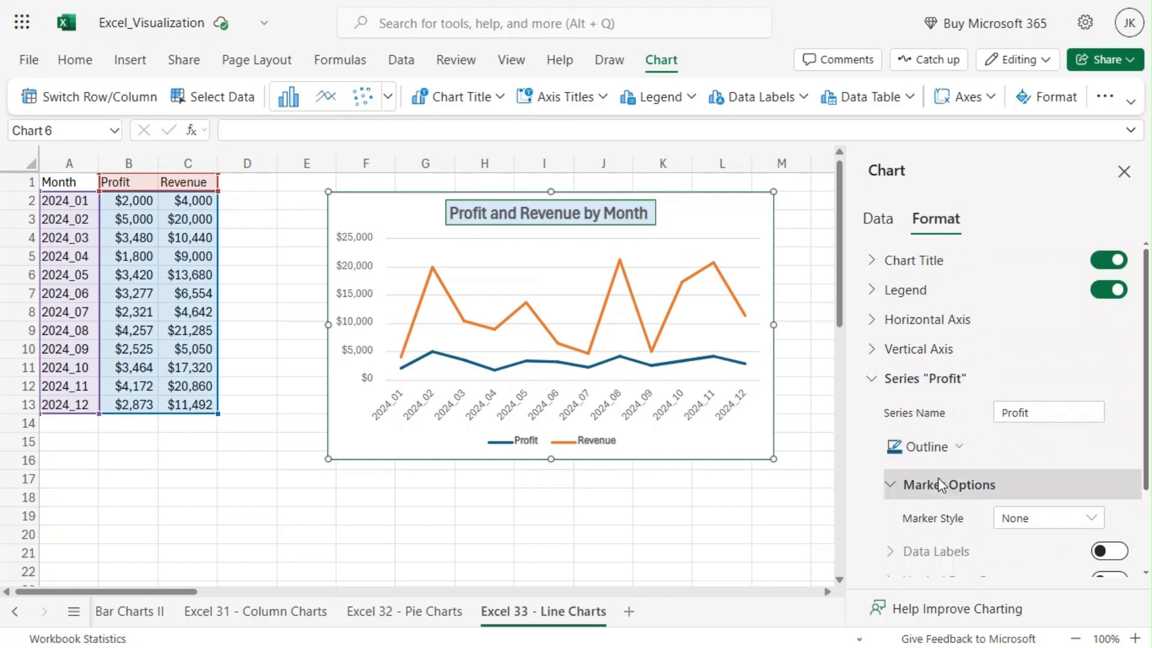
scroll(969, 447, "down", 2)
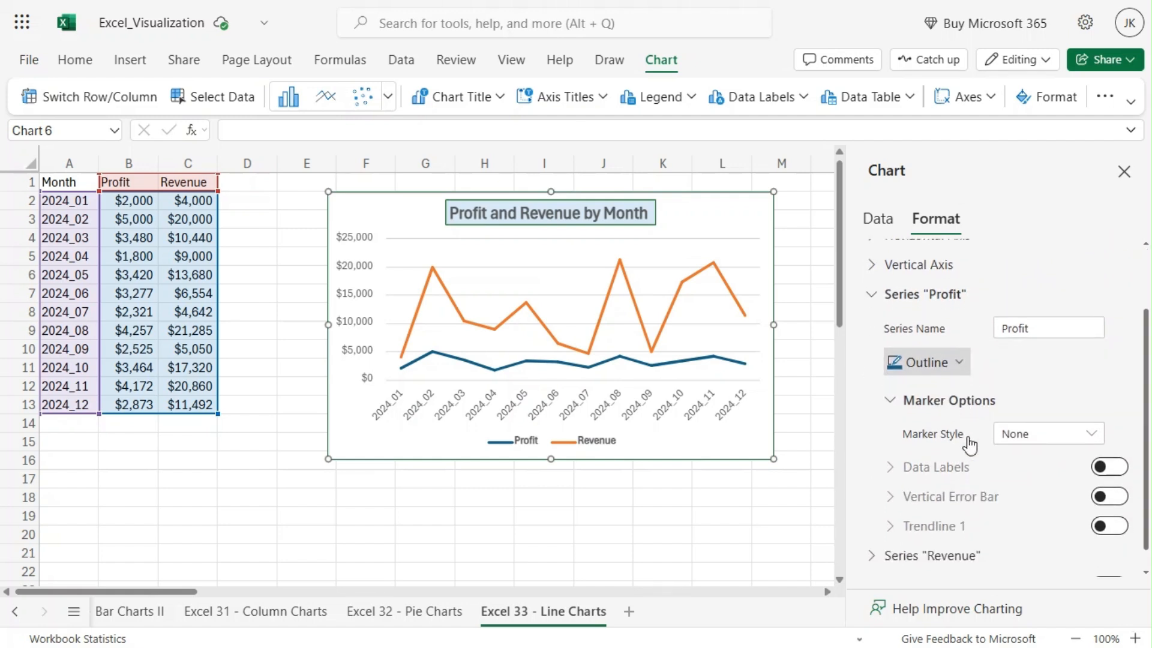
left_click(941, 372)
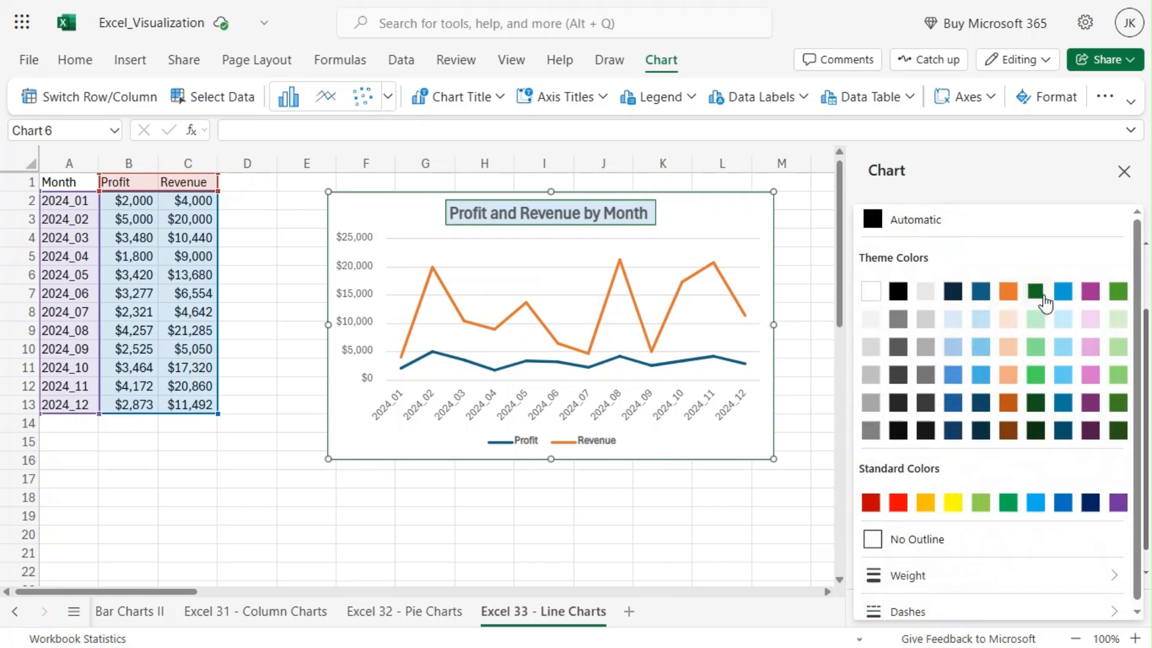
left_click(1091, 295)
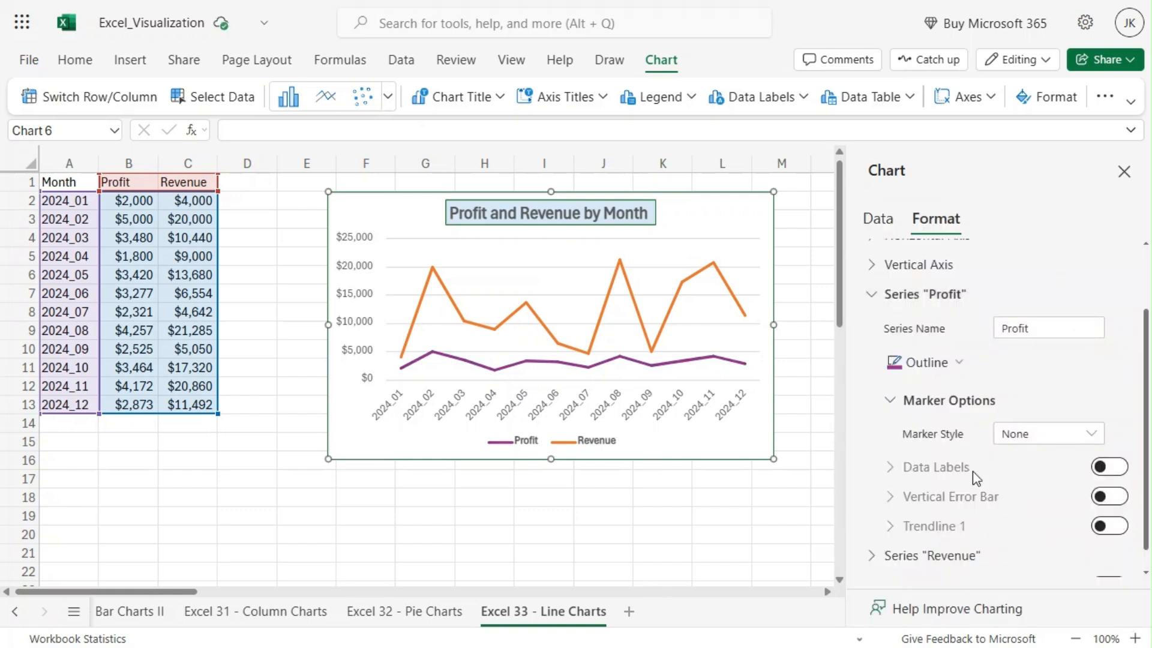
Add diamond markers to the Profit series and set the marker size to 9
scroll(900, 398, "down", 1)
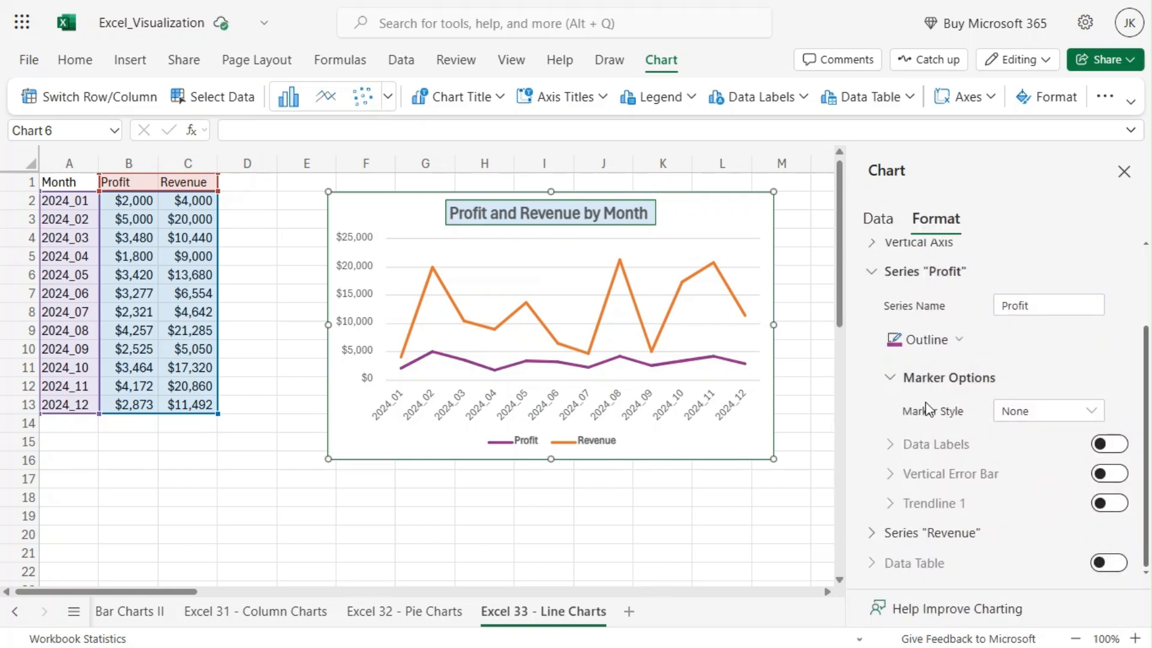
left_click(1040, 424)
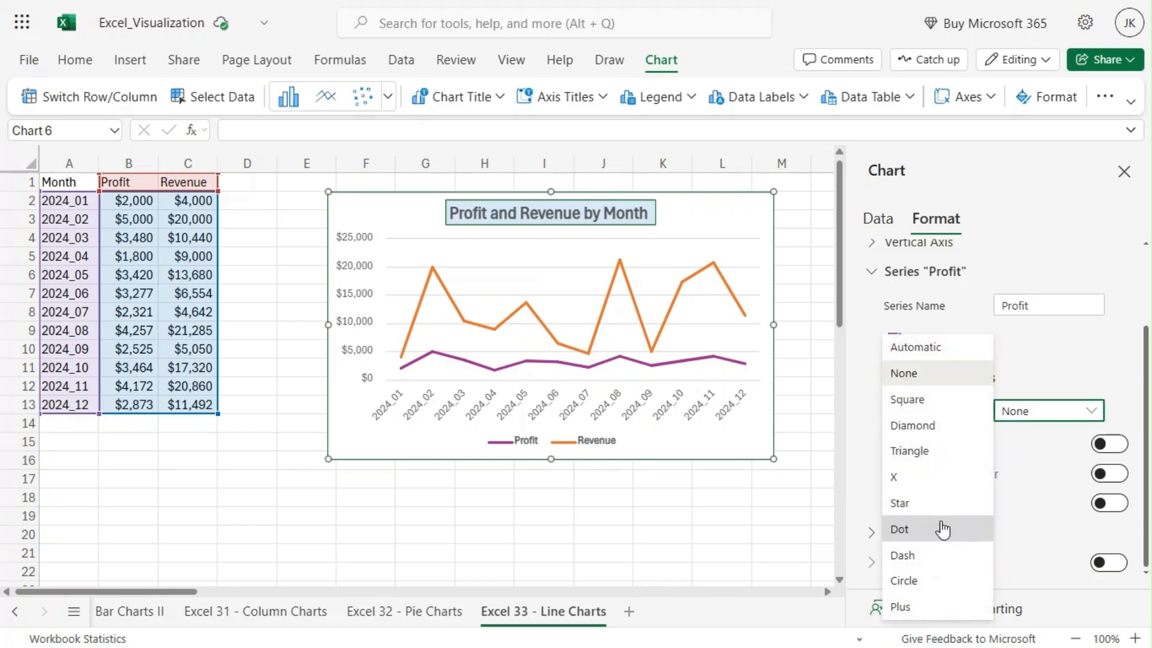
left_click(925, 427)
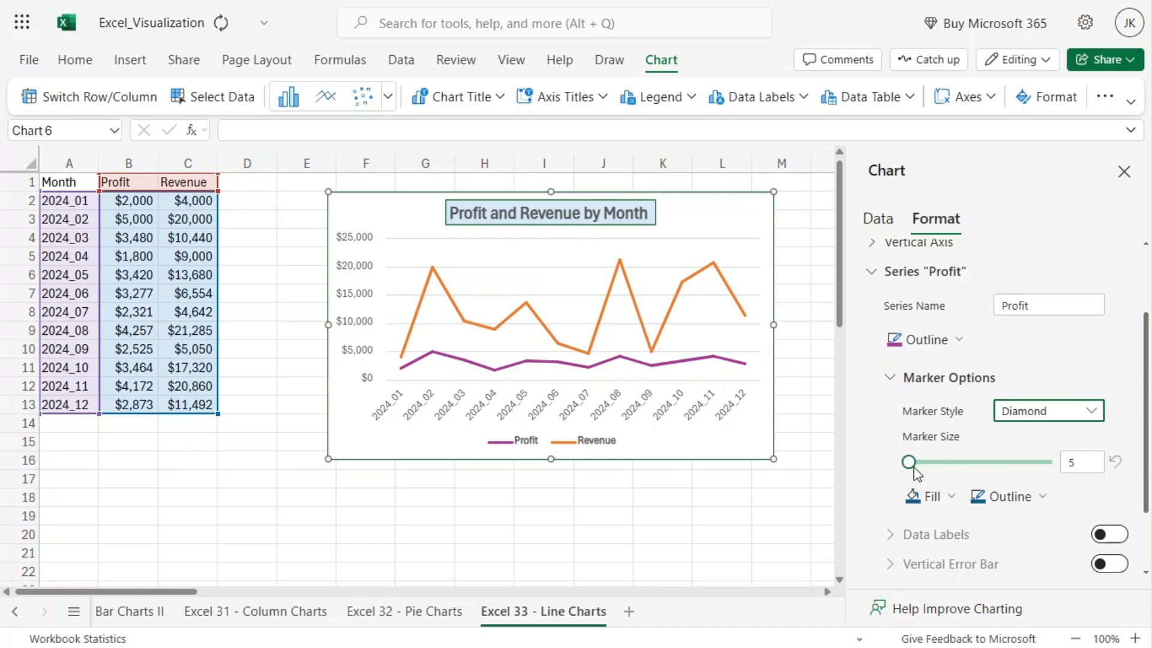
mouse_move(909, 462)
left_mouse_down()
mouse_move(959, 471)
mouse_move(922, 475)
left_mouse_up()
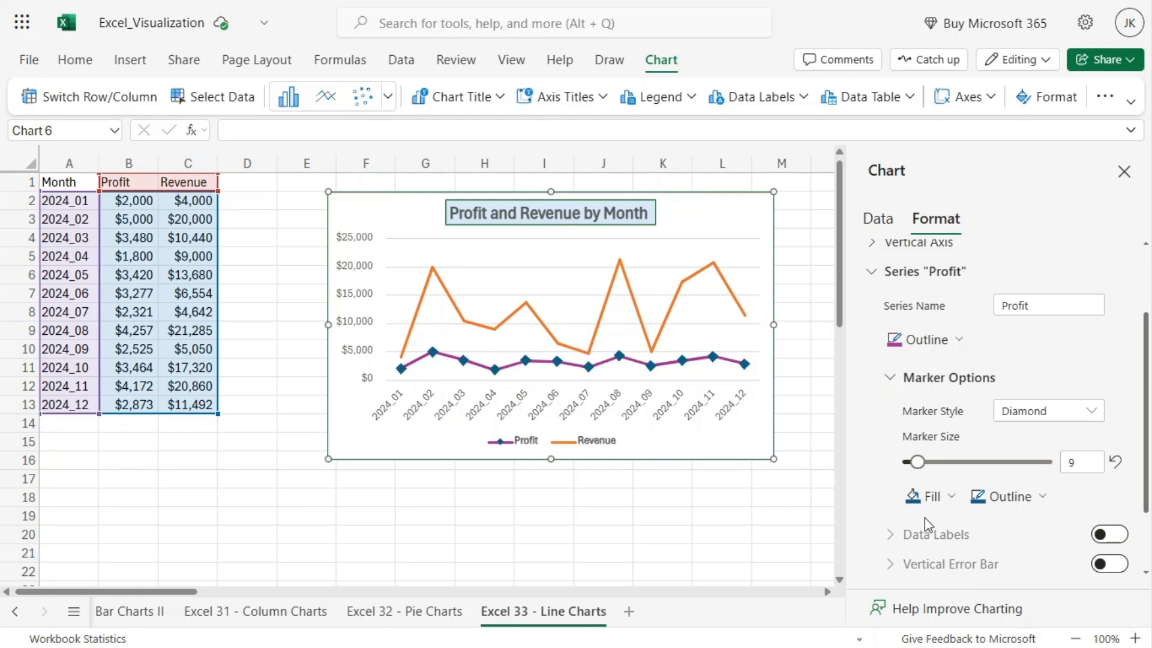
Set the Profit series markers' fill to the green theme colour and their outline to a lighter blue theme colour
left_click(932, 499)
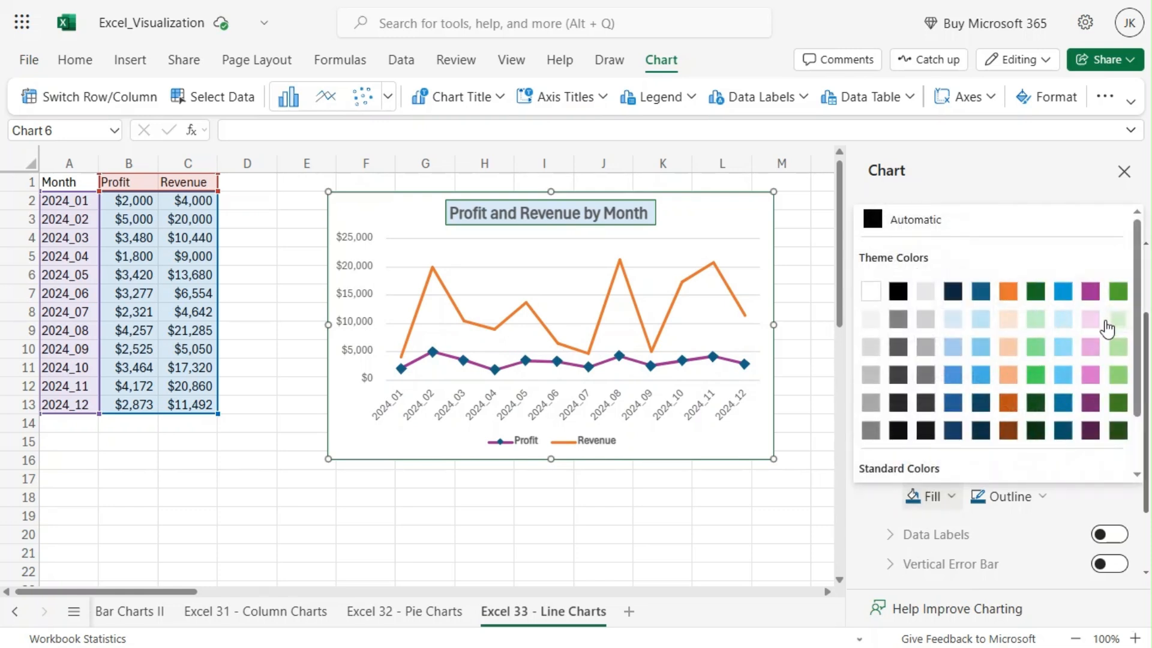
left_click(1118, 292)
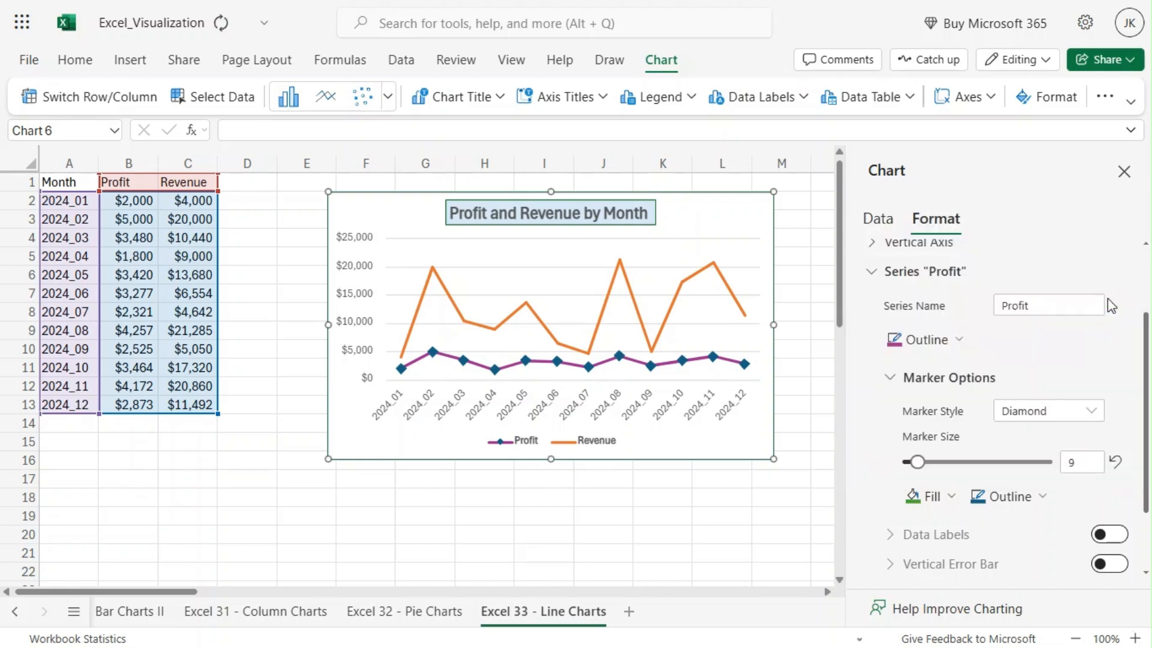
left_click(1006, 498)
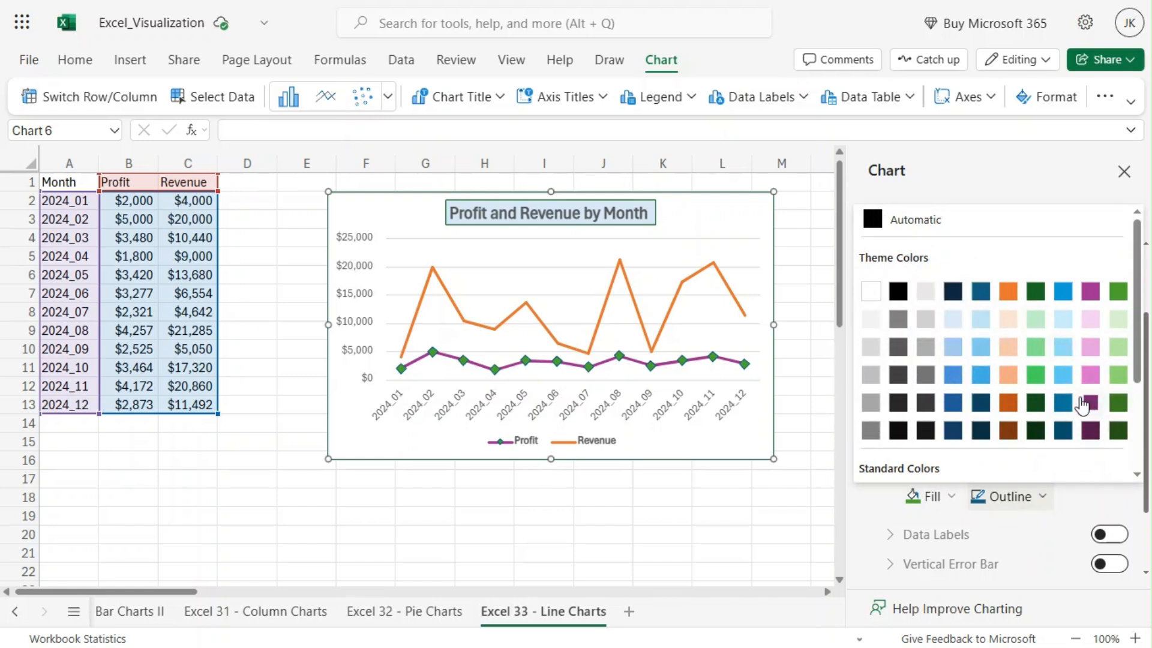
left_click(958, 377)
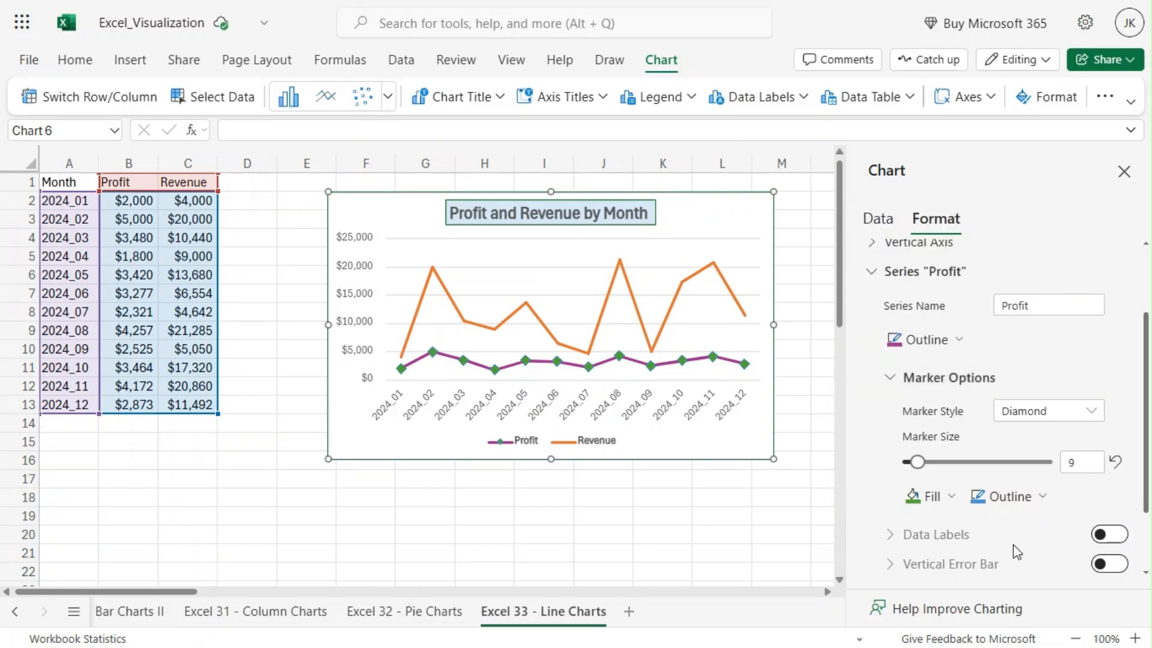
Try the Square, Star and Dash marker styles on the Profit series
scroll(1056, 527, "down", 3)
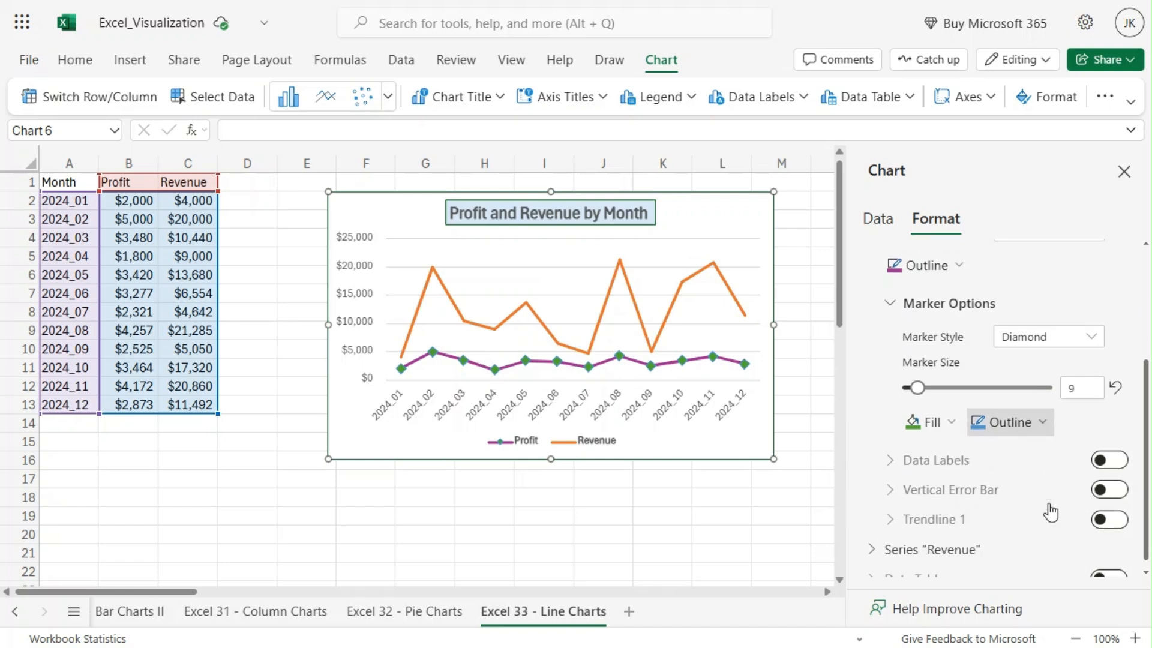
left_click(1072, 327)
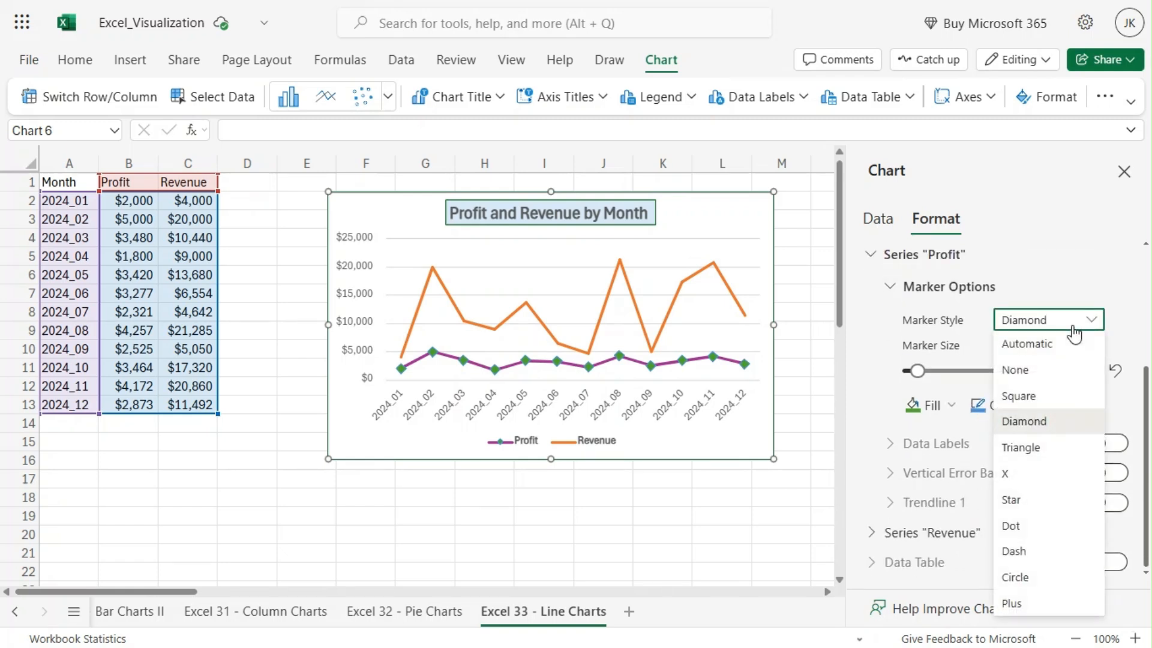
left_click(1047, 404)
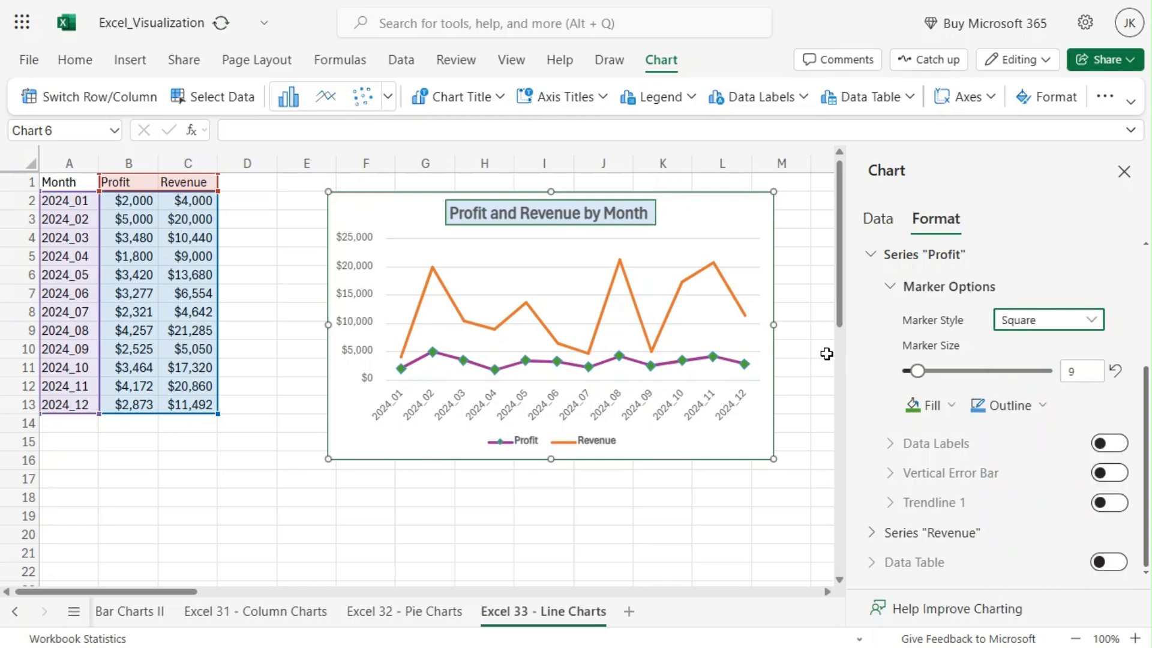
left_click(1027, 324)
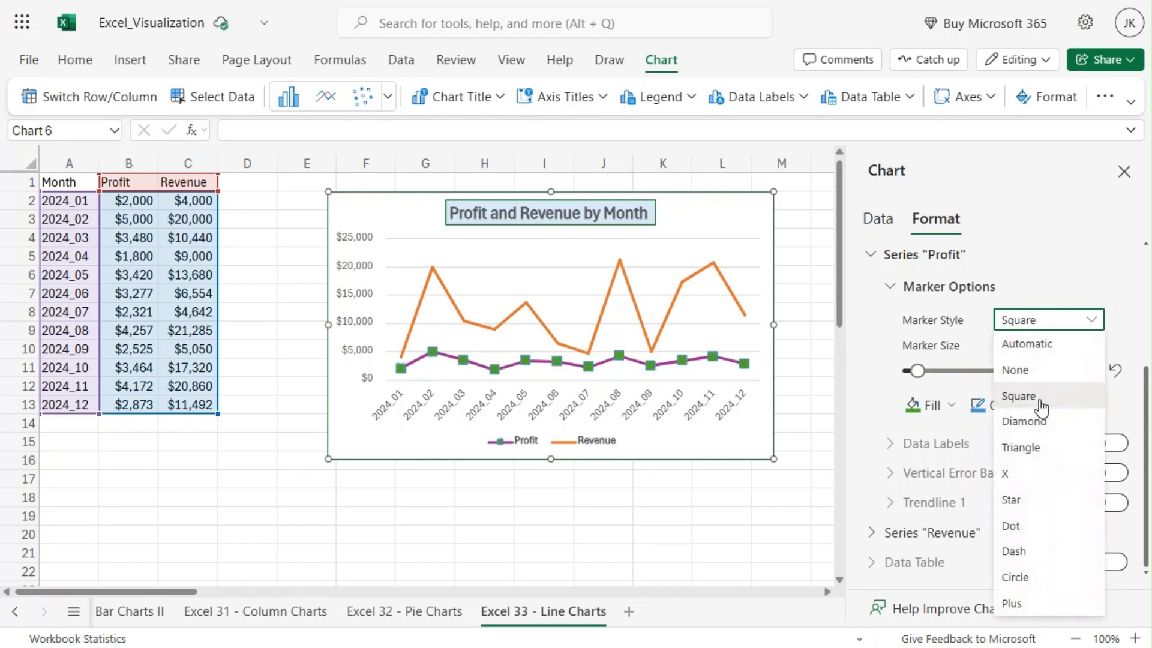
left_click(1022, 508)
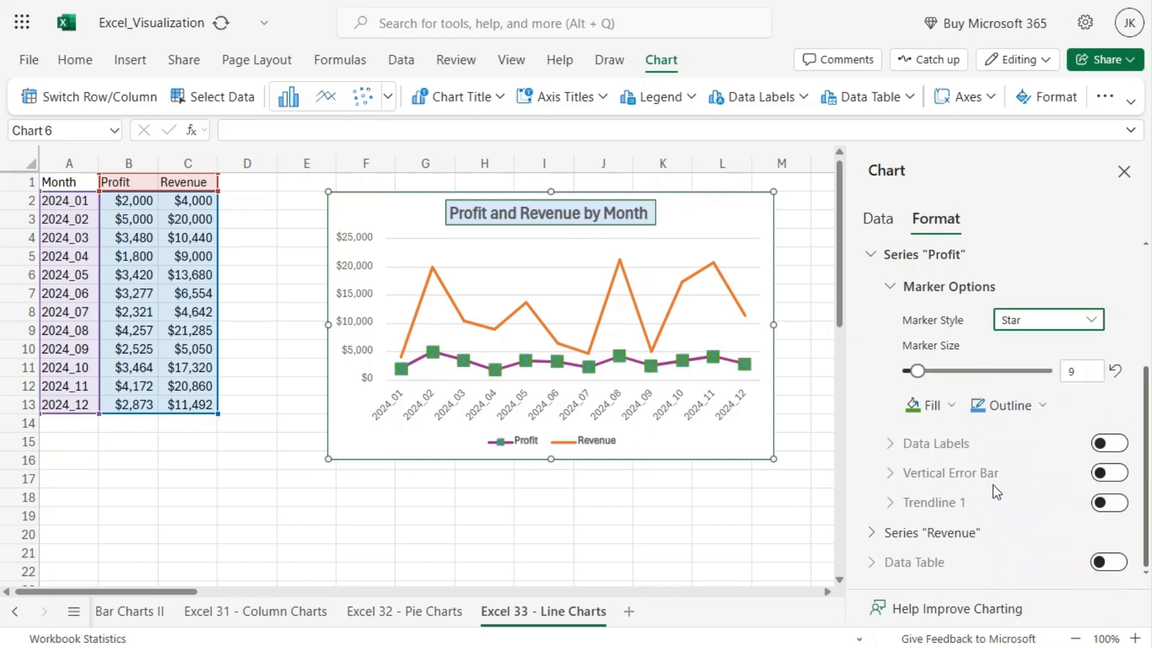
left_click(1075, 328)
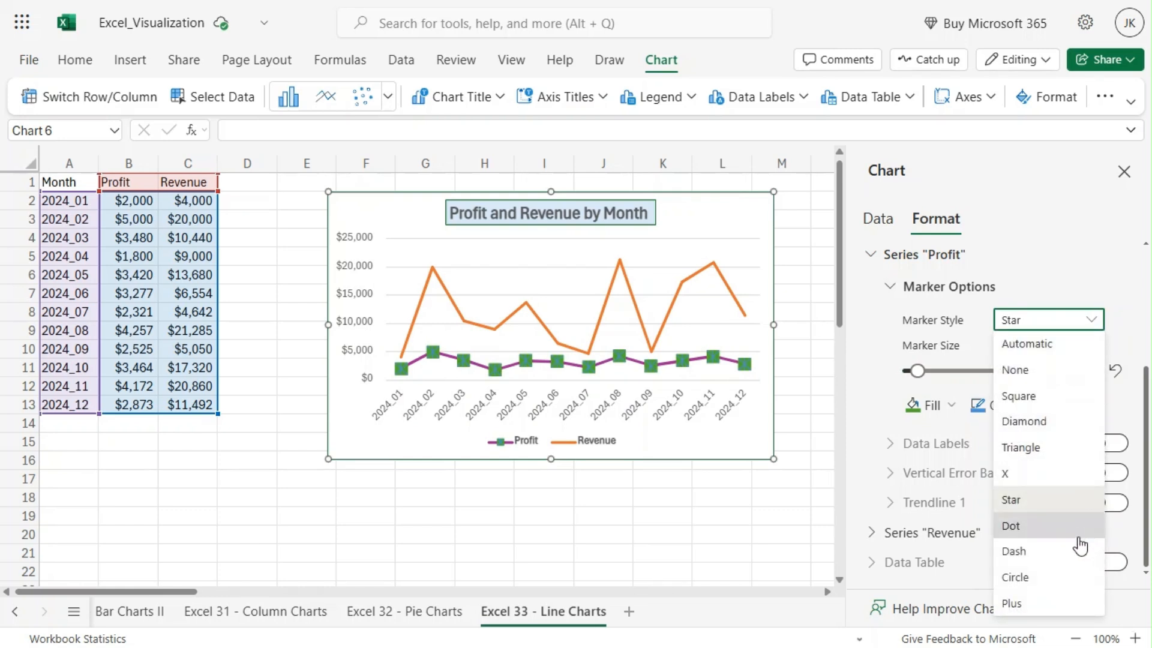
left_click(1071, 563)
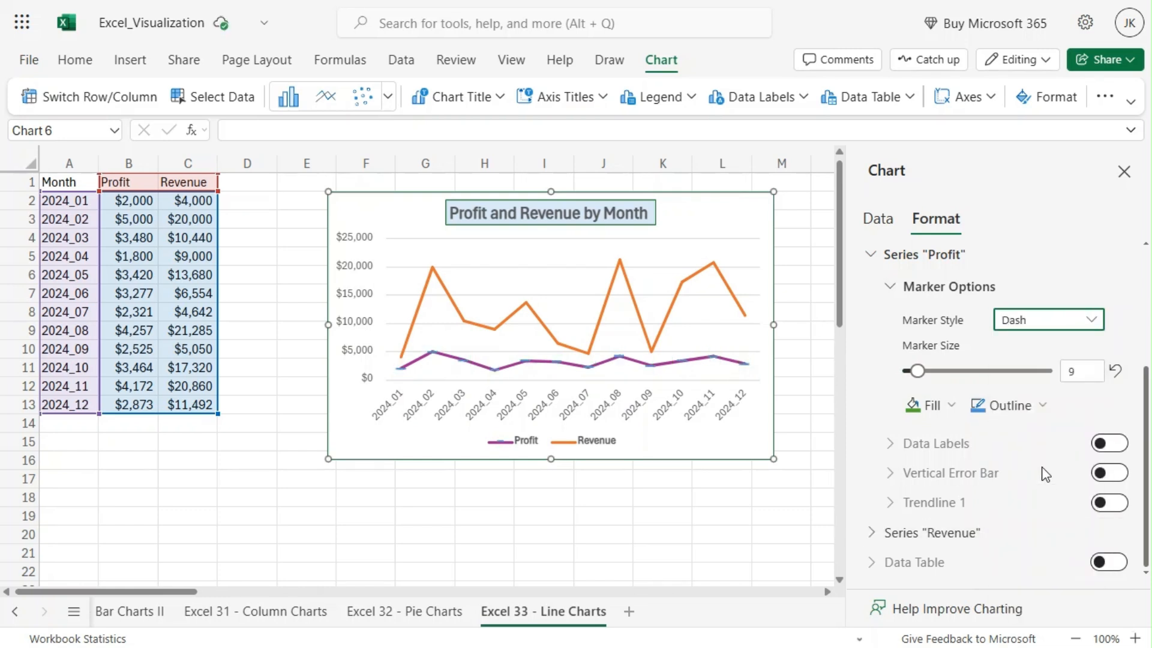
Try the Circle and Dot marker styles on the Profit series, and enlarge the marker size to 15
left_click(1044, 321)
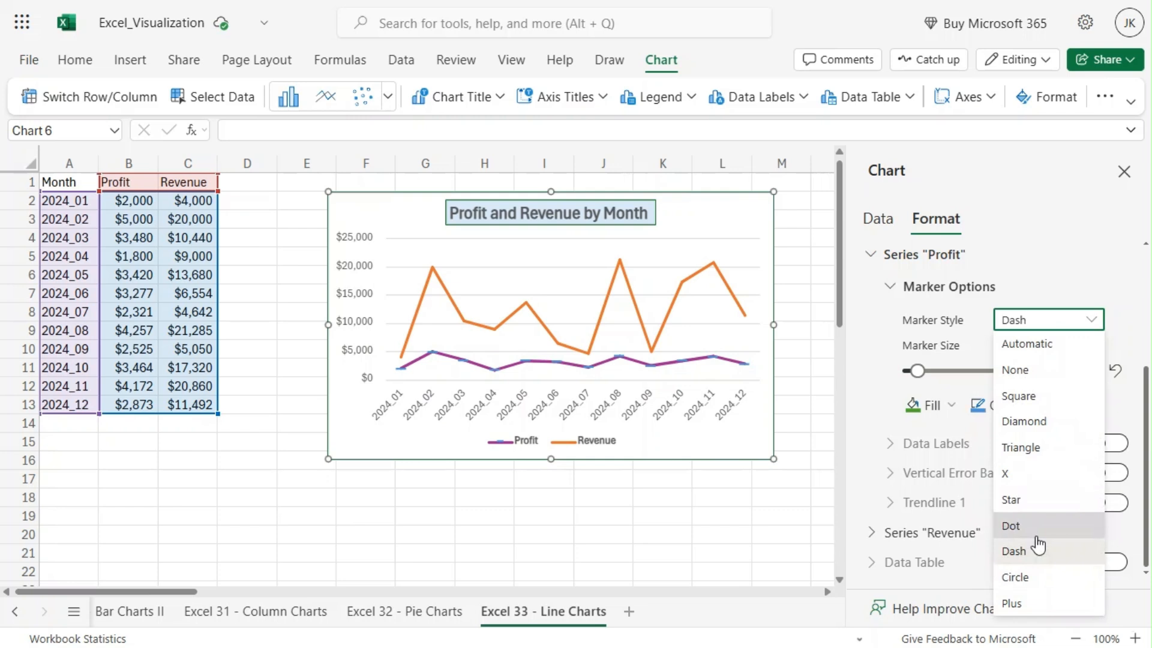
left_click(1027, 579)
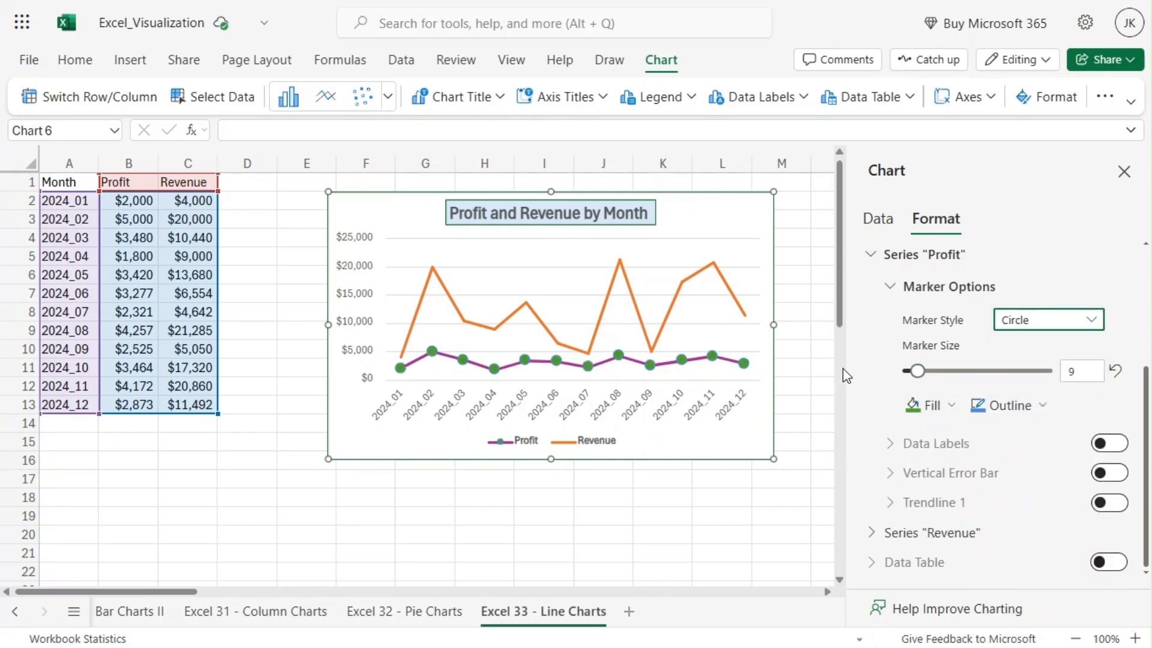
left_click(1035, 329)
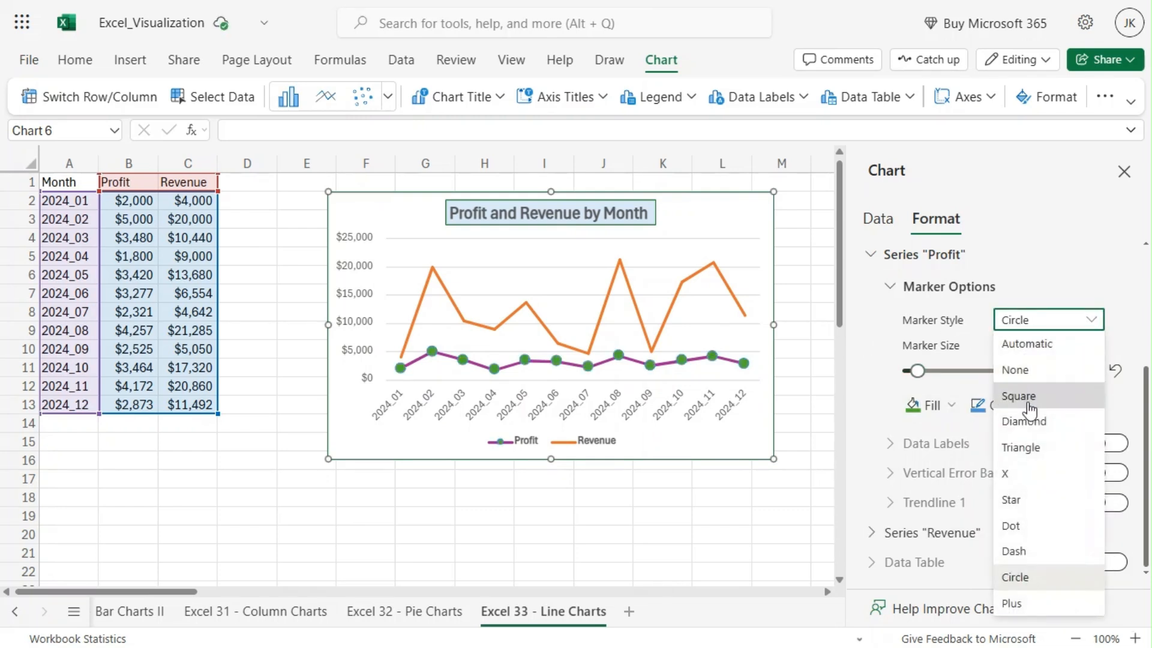
left_click(1042, 576)
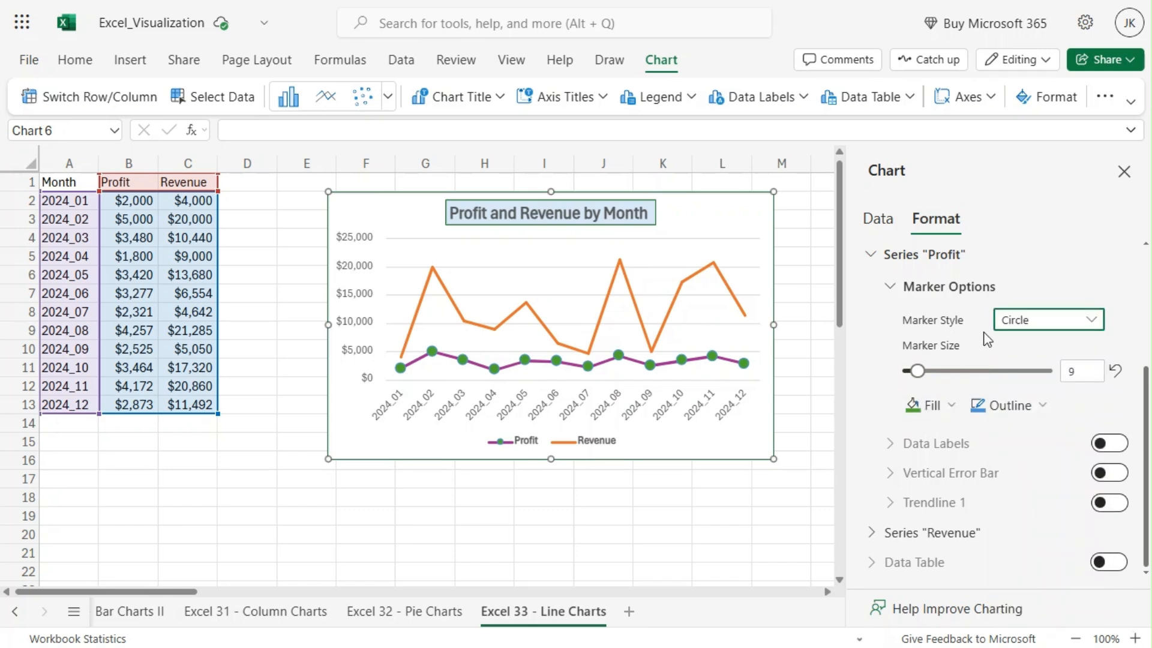
left_click(1023, 320)
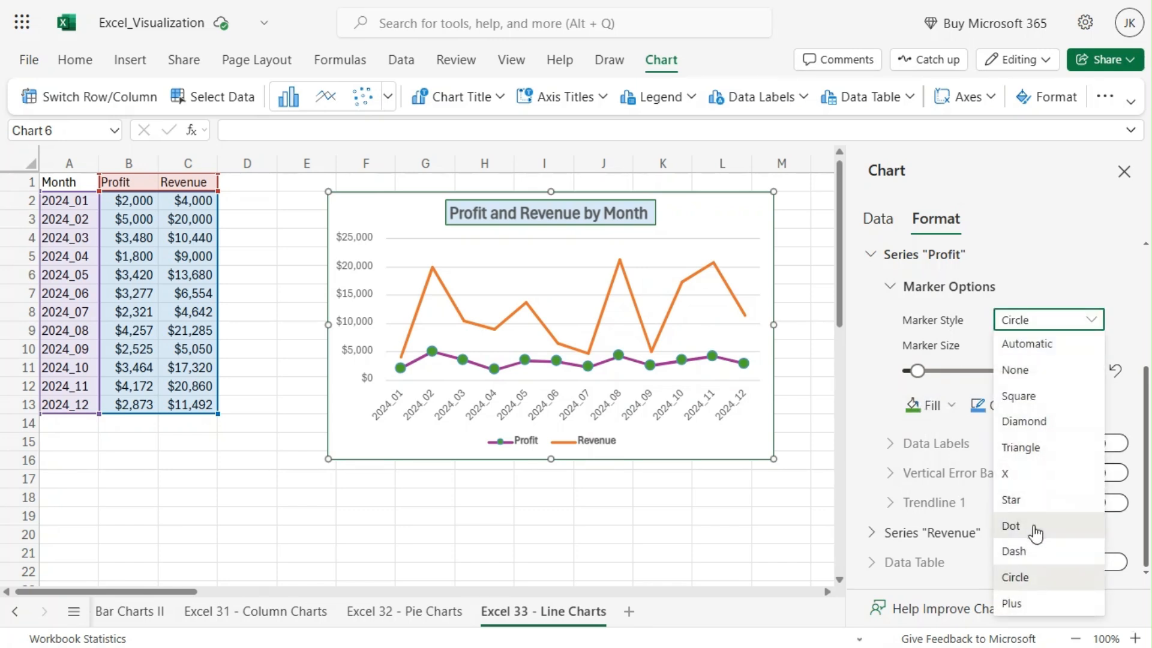
left_click(1036, 527)
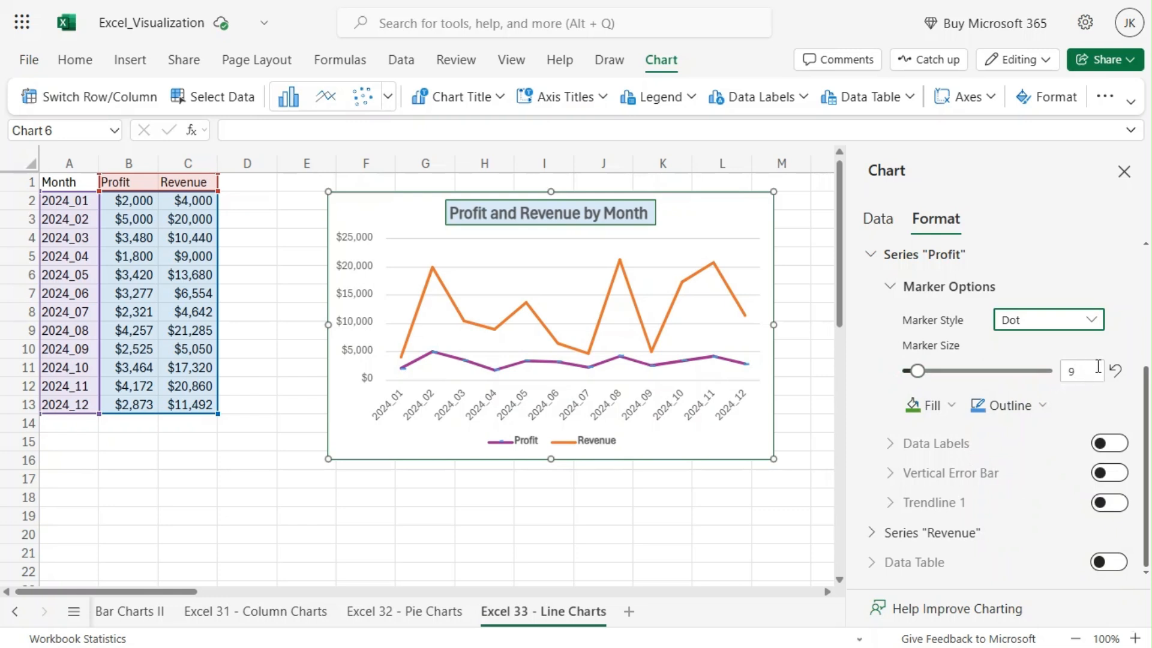
mouse_move(923, 371)
left_mouse_down()
mouse_move(956, 372)
mouse_move(928, 371)
left_mouse_up()
Set the Profit series marker style to Circle and the marker size to 6
left_click(1022, 320)
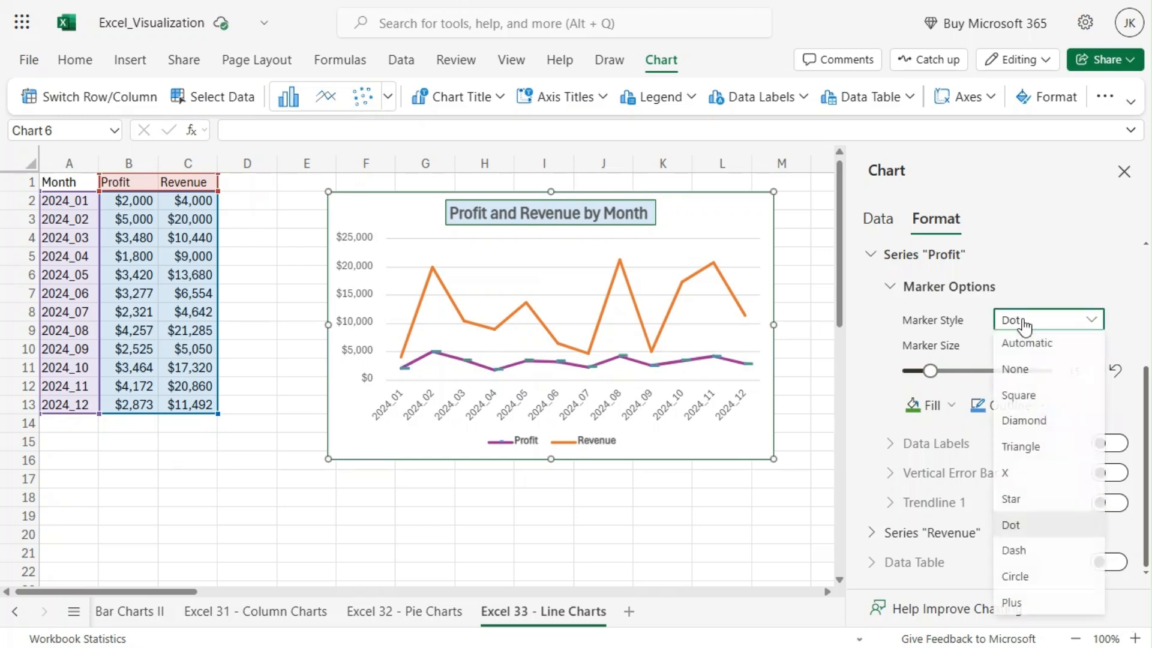
left_click(1047, 579)
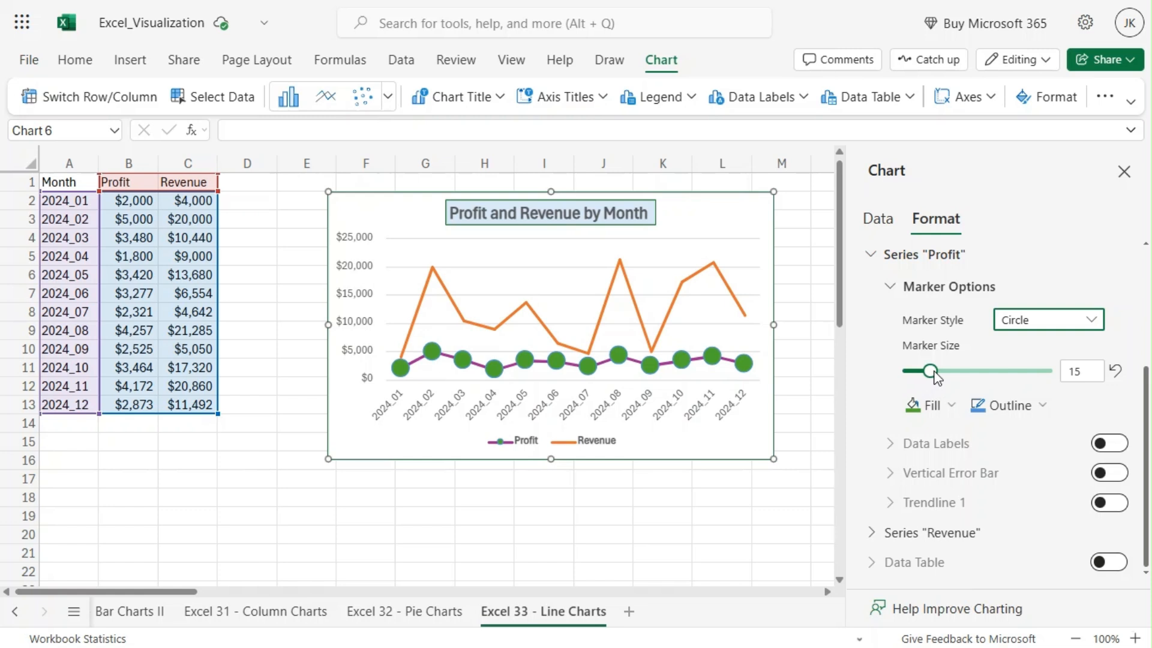
left_click_drag(934, 374, 911, 374)
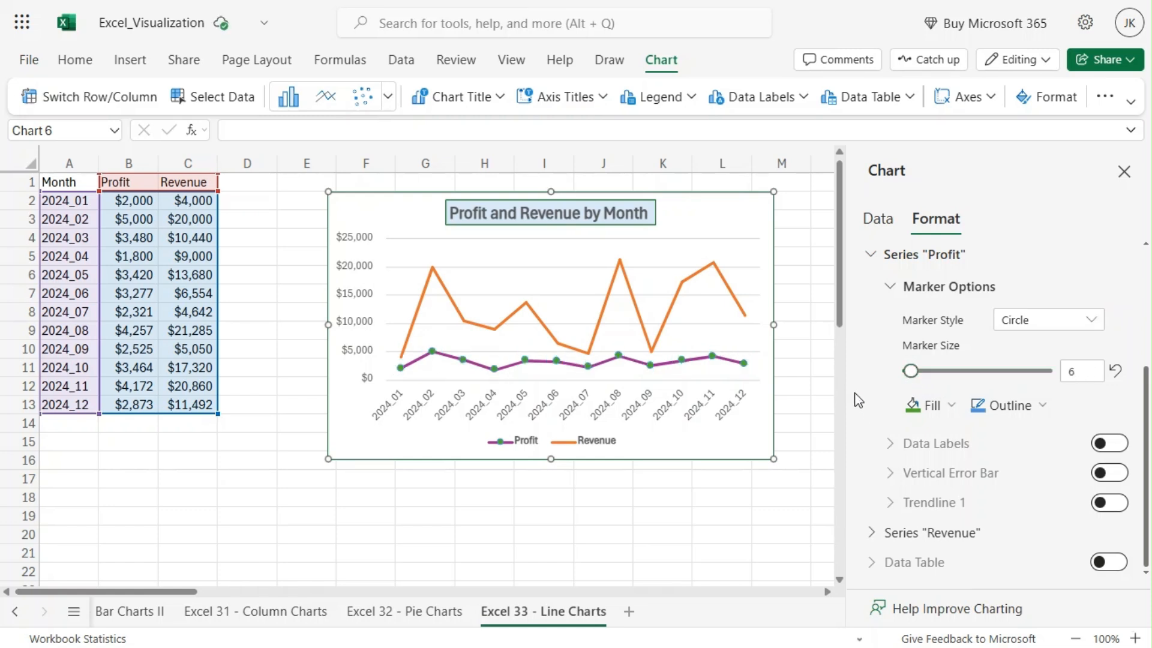
Turn the Profit series data labels on, look over their settings, and turn them off again
left_click(1117, 444)
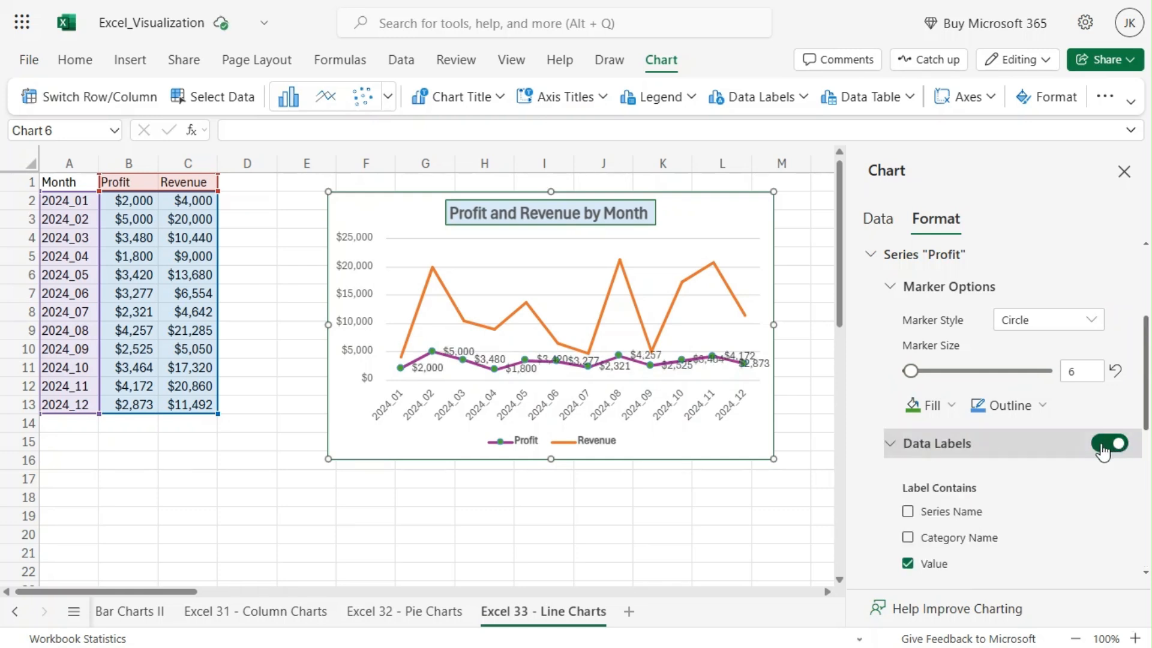
scroll(1080, 488, "down", 2)
scroll(1083, 414, "up", 1)
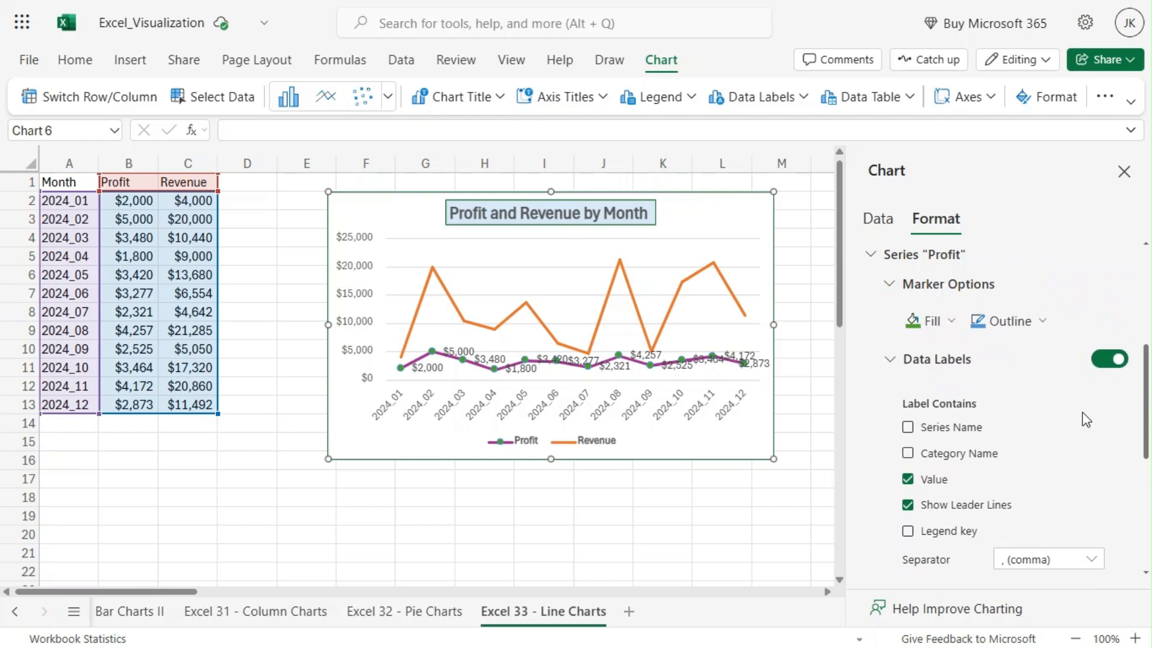
left_click(1108, 358)
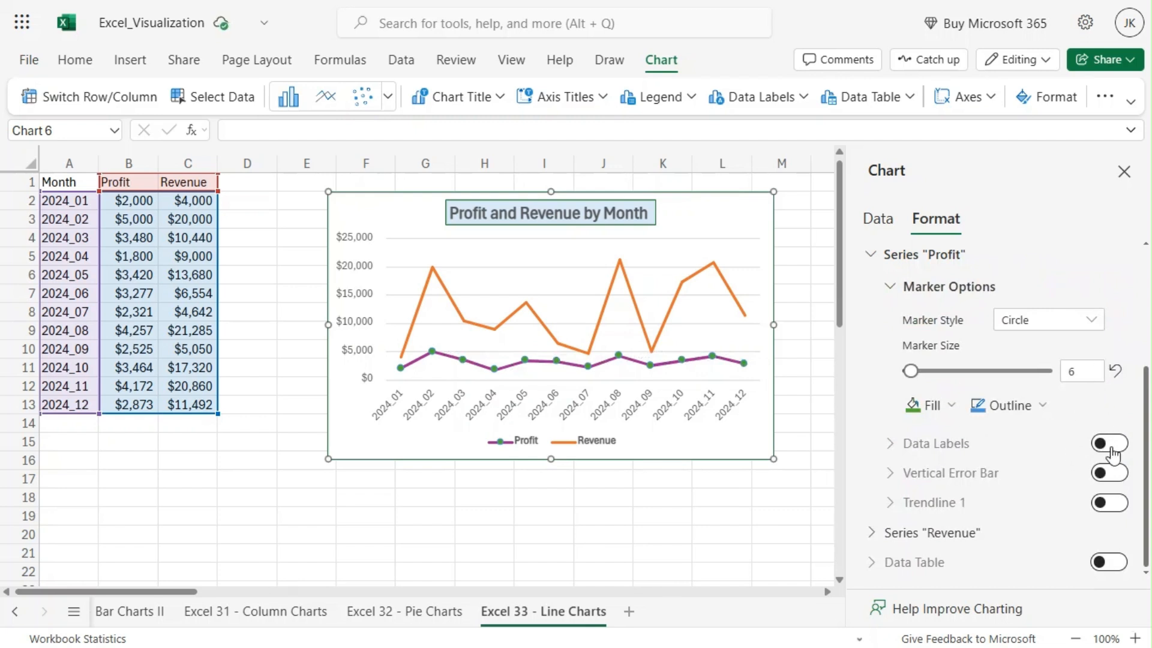
Turn on data labels for the Profit series and review their content, separator, position and font settings
left_click(1110, 447)
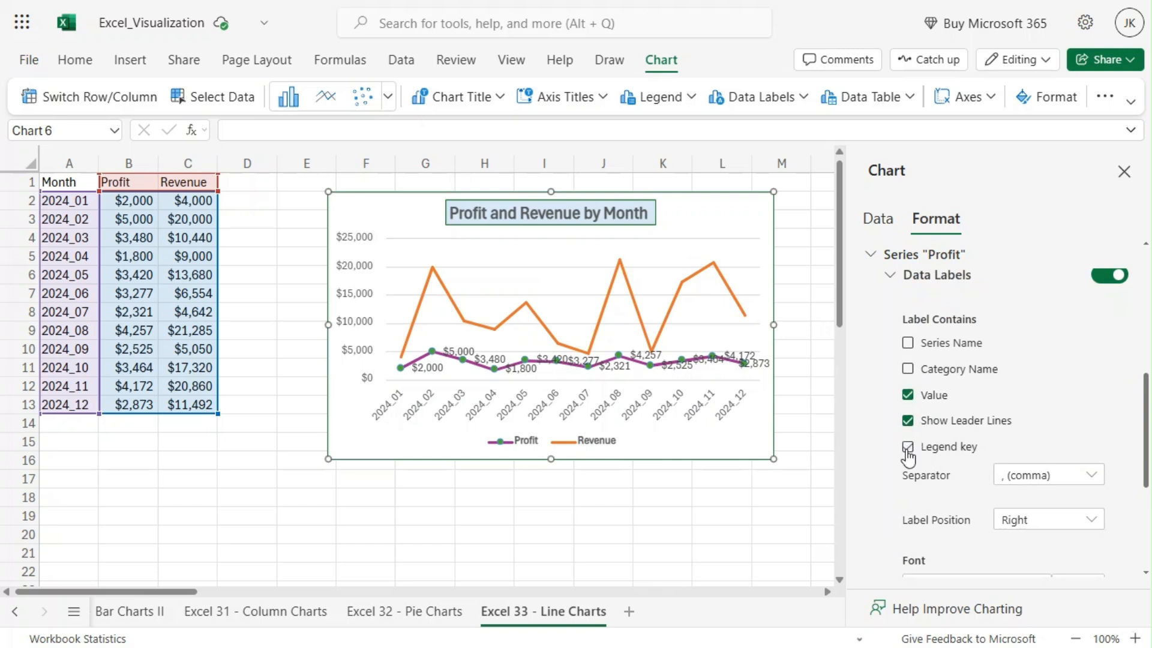
scroll(988, 439, "down", 2)
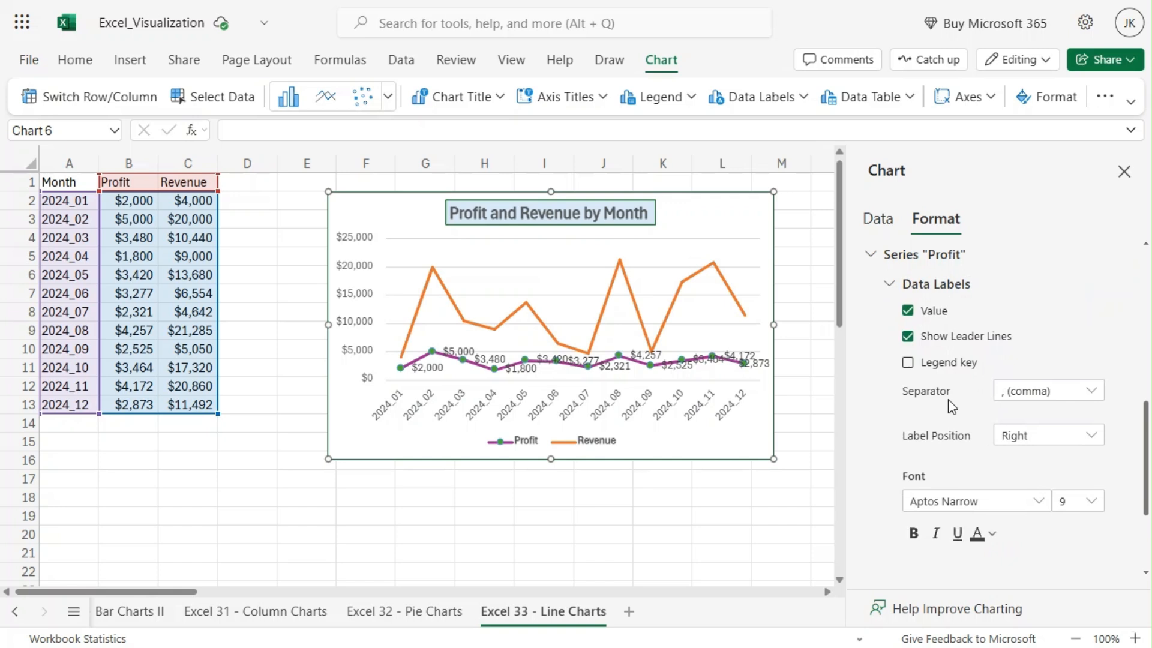
scroll(947, 395, "up", 2)
scroll(1018, 468, "down", 2)
scroll(985, 474, "down", 3)
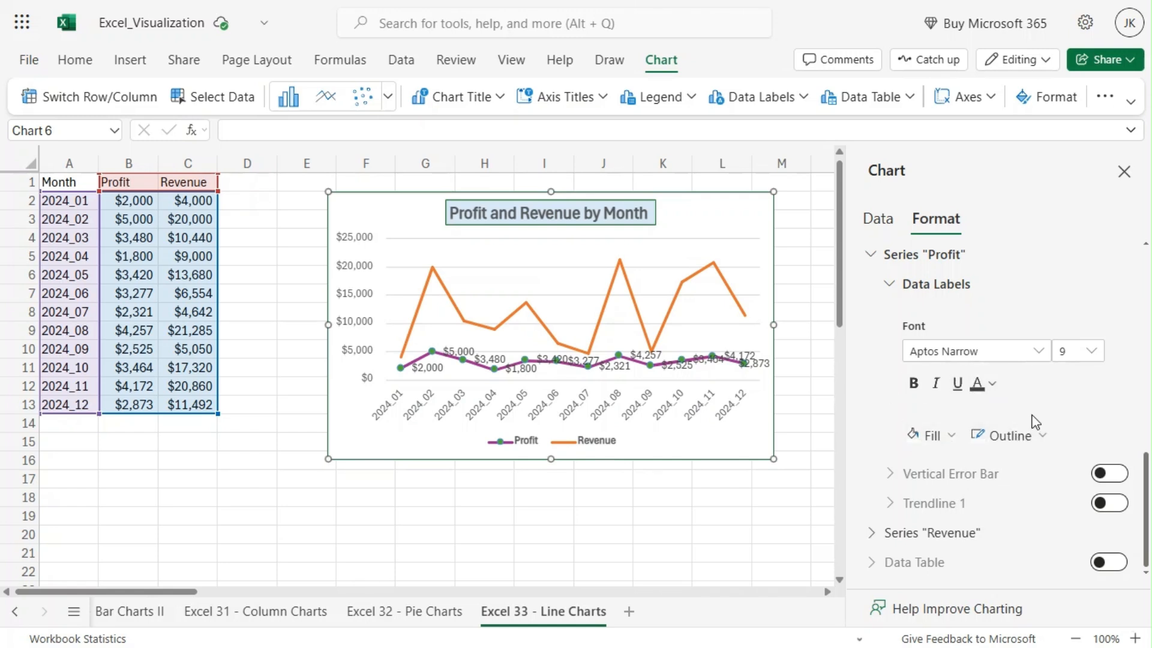
scroll(1032, 418, "up", 8)
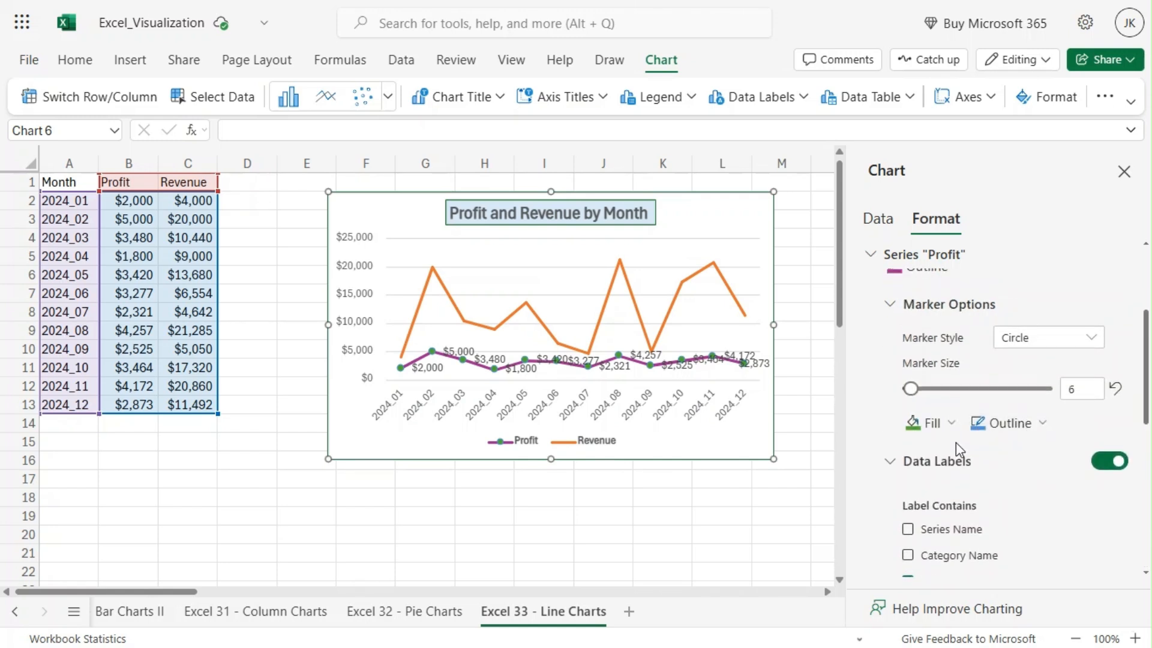
scroll(956, 442, "down", 2)
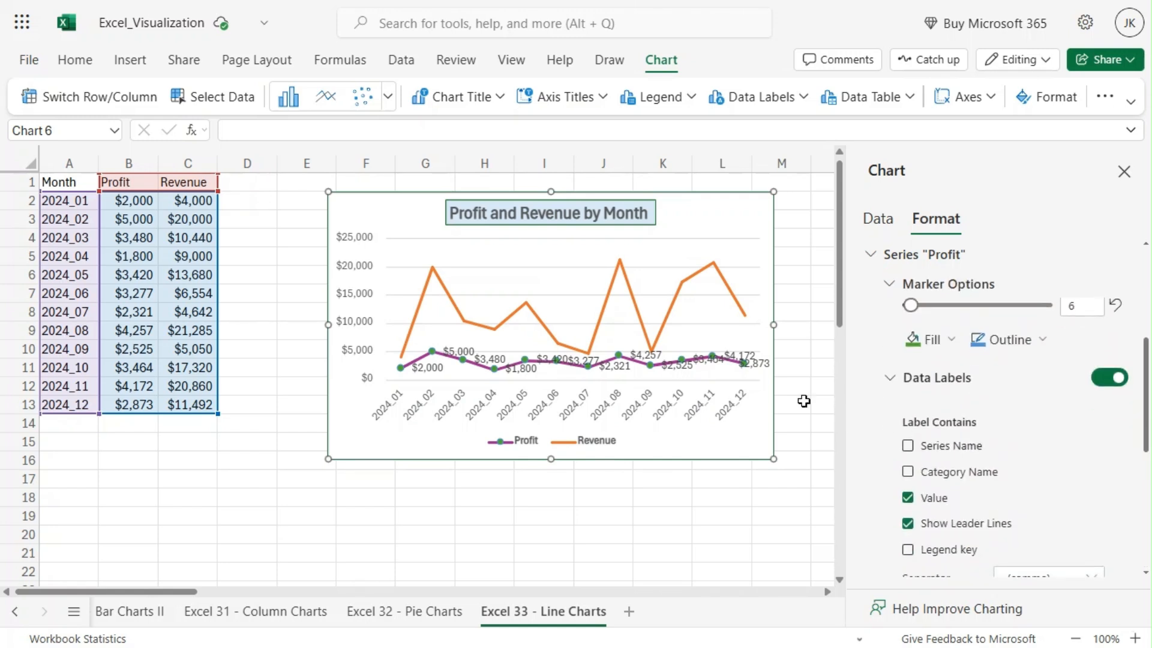
Delete all data labels of the Profit series in the chart, and undo the deletion
left_click(494, 361)
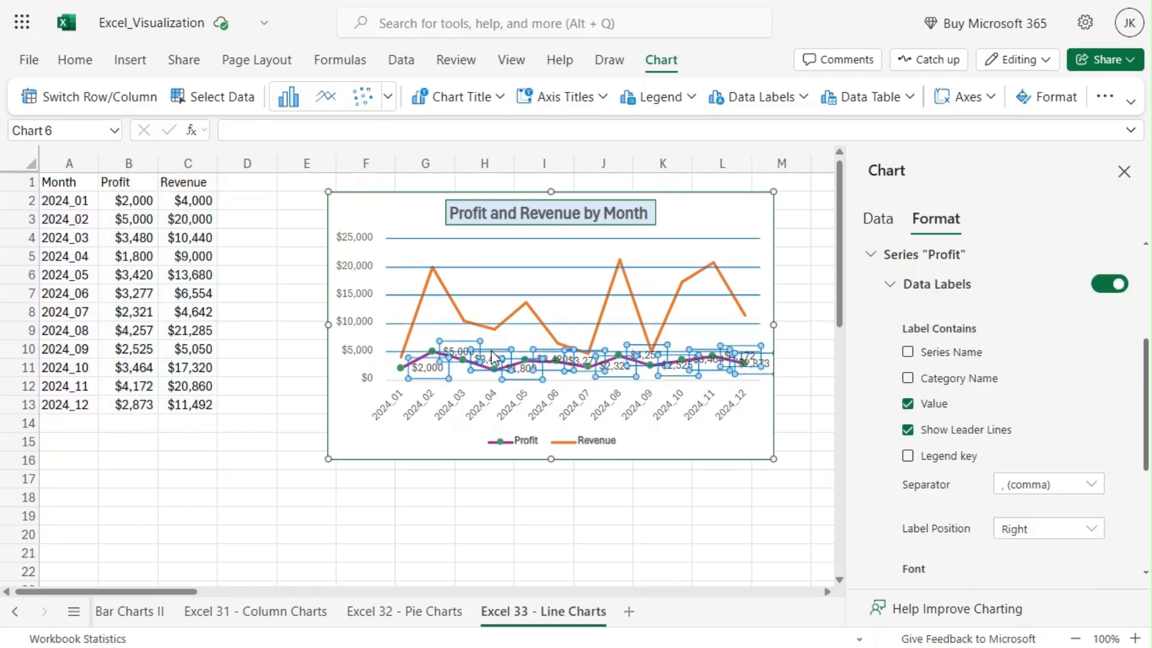
left_click(490, 348)
left_click(491, 360)
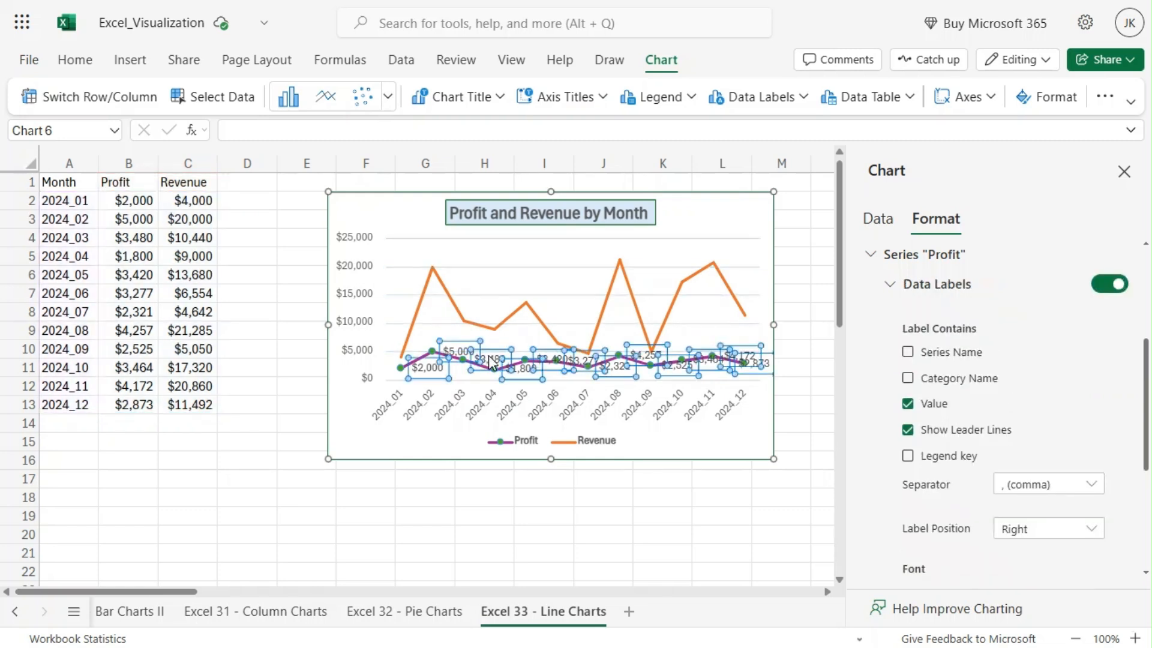
key("Delete")
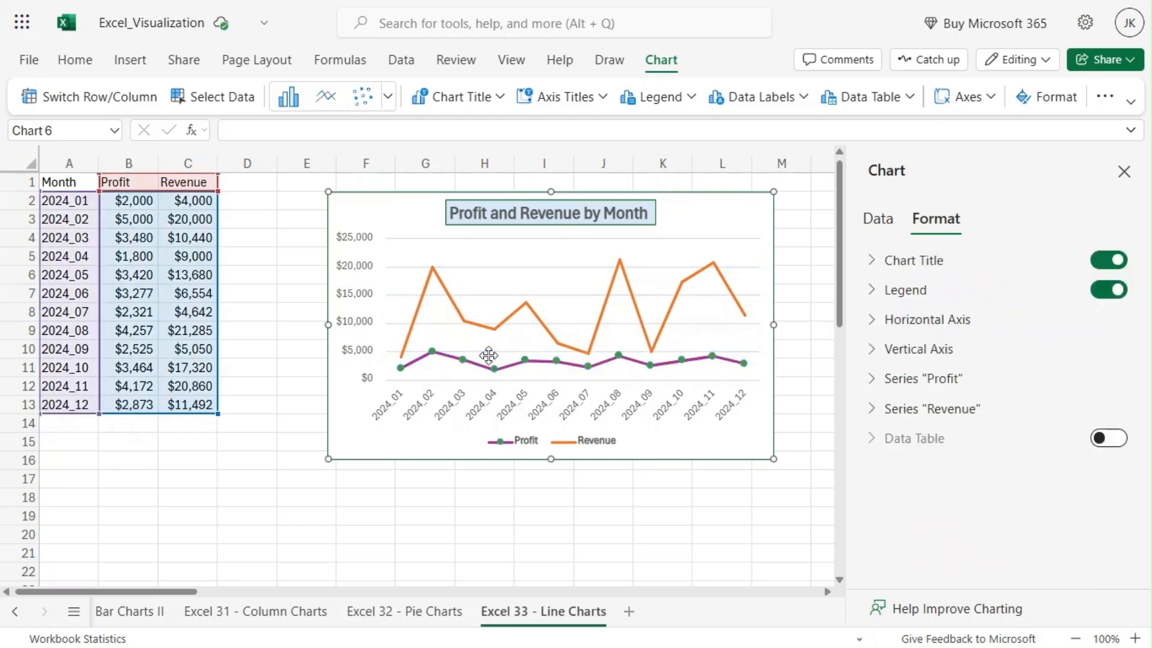
key("ctrl+z")
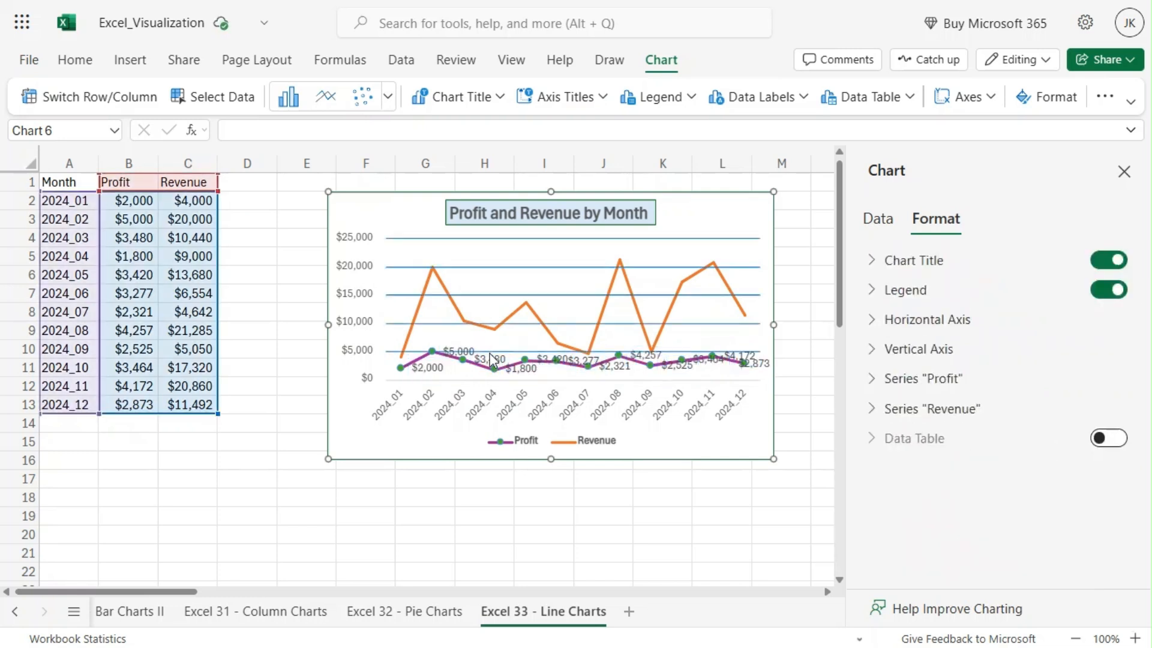
Move the Profit data label for 2024_01 above the plot area beside the chart title, and delete that label
left_click(424, 369)
left_click(428, 372)
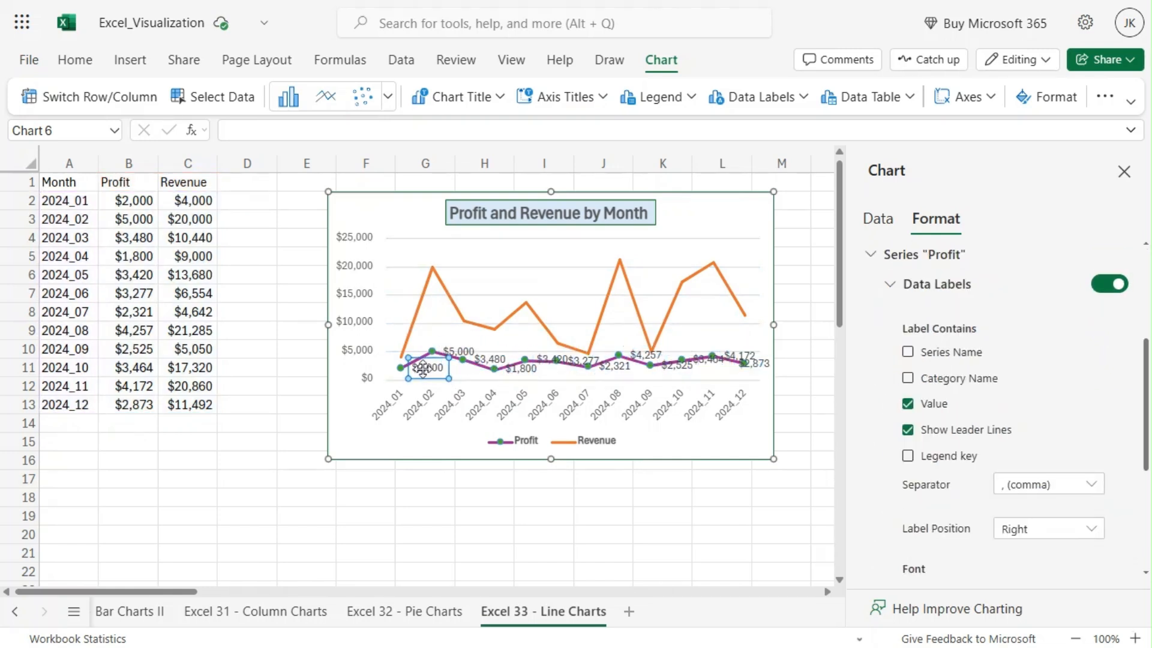
left_click_drag(426, 369, 397, 216)
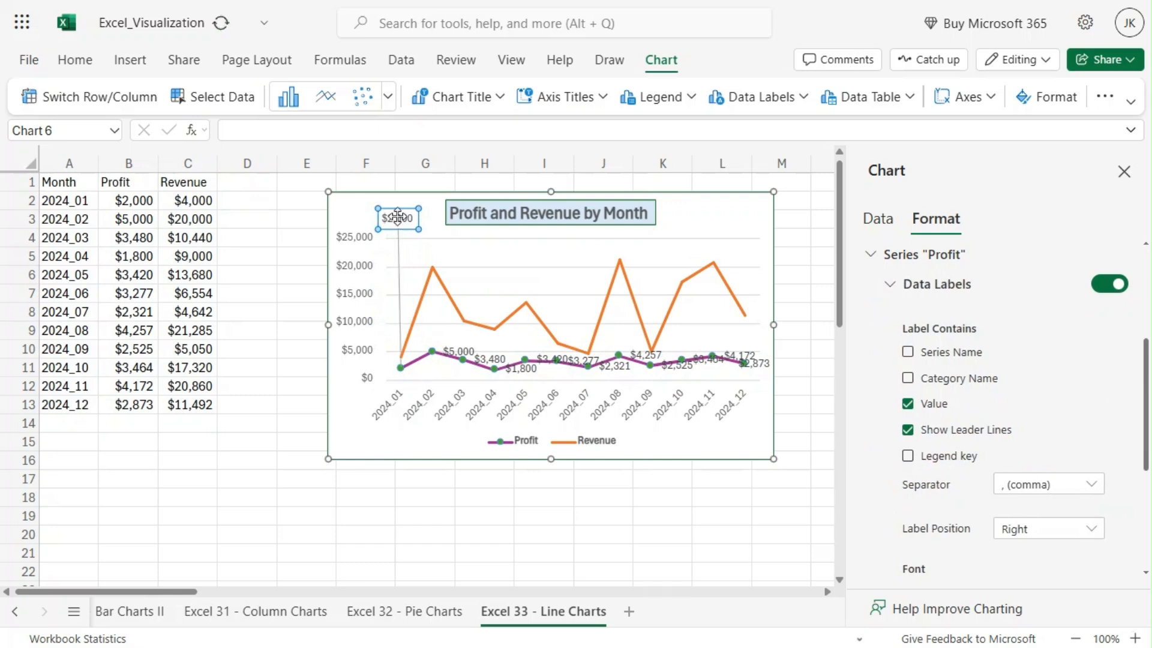
key("Delete")
Delete only the Profit data label for 2024_02 from the chart
left_click(465, 351)
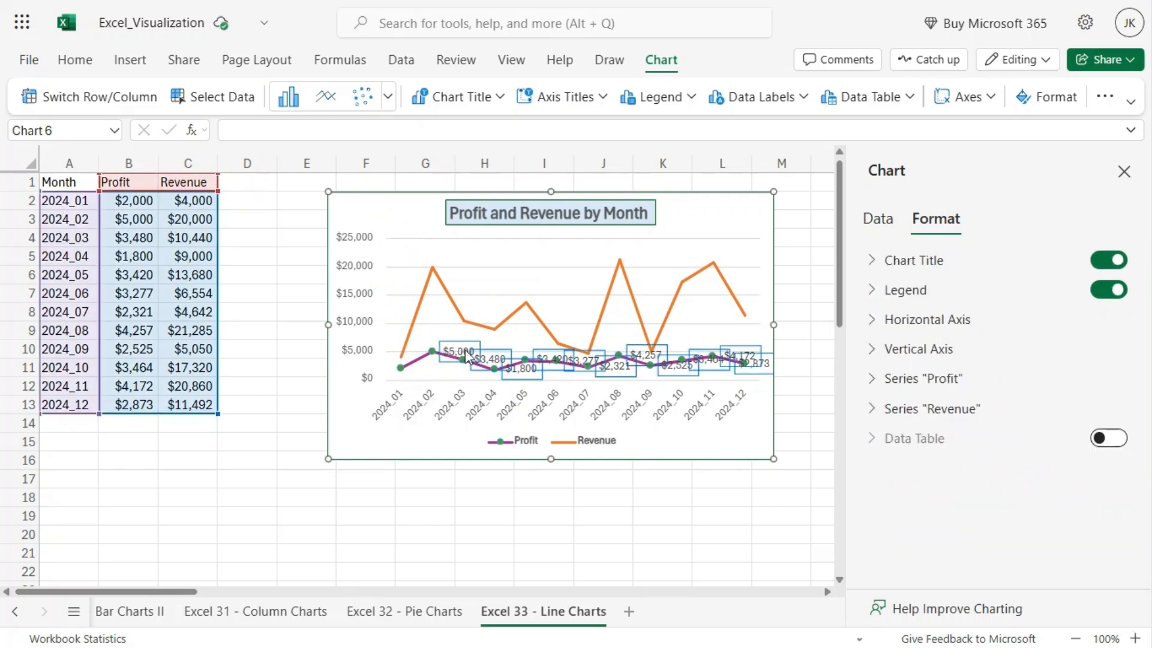
left_click(456, 354)
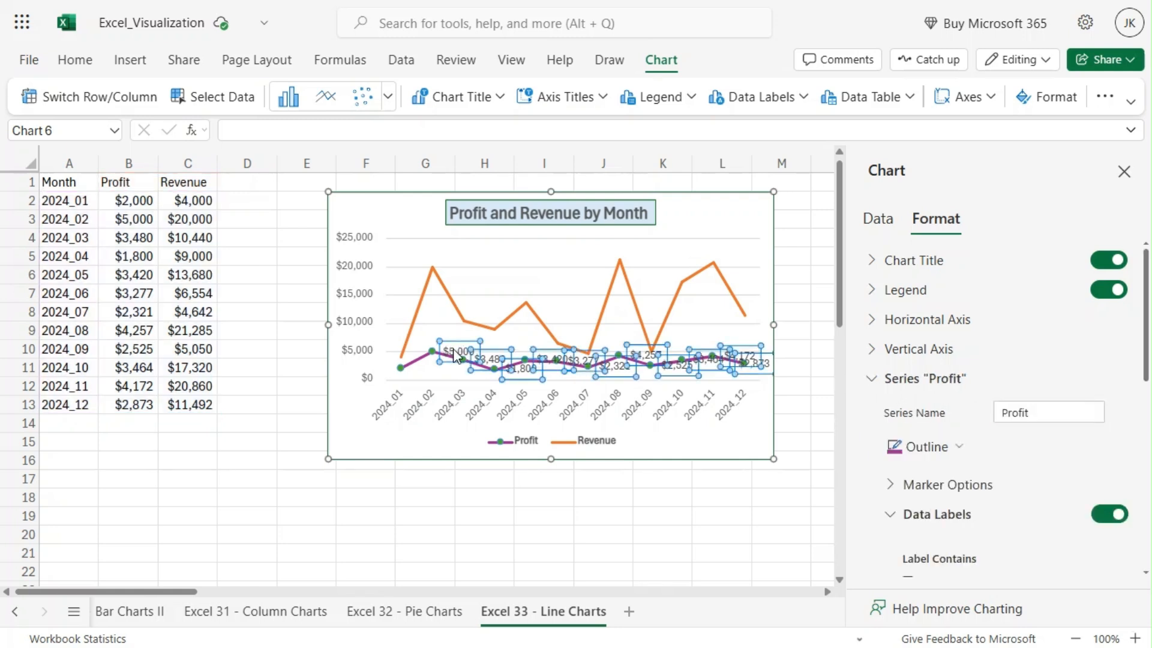
left_click(455, 351)
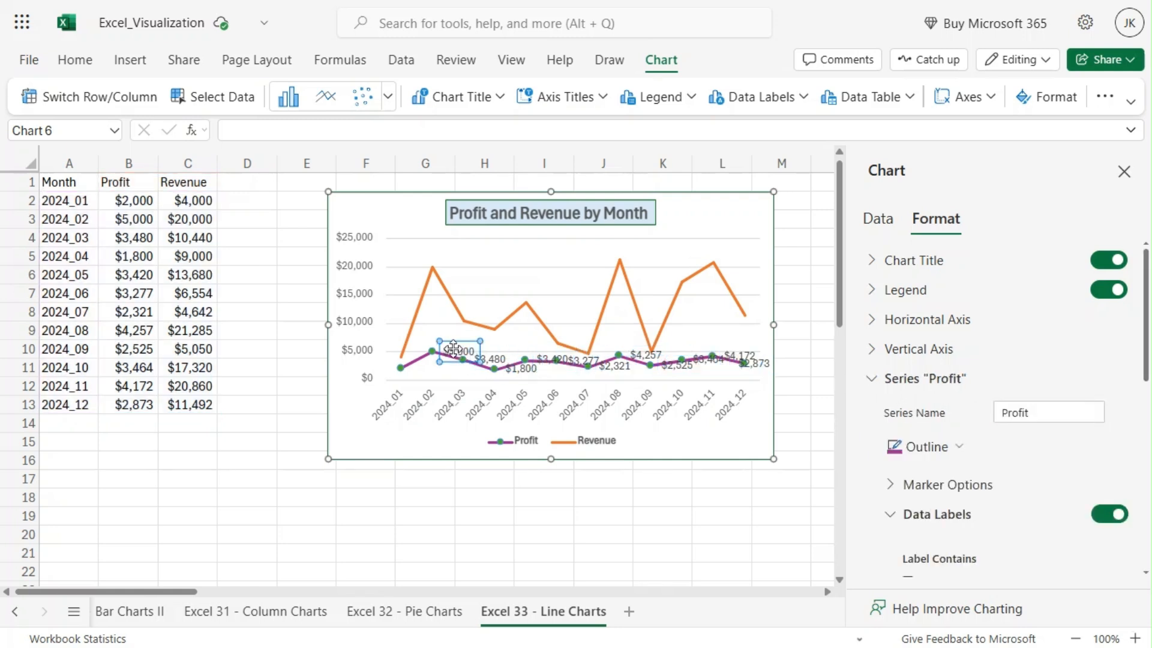
key("Delete")
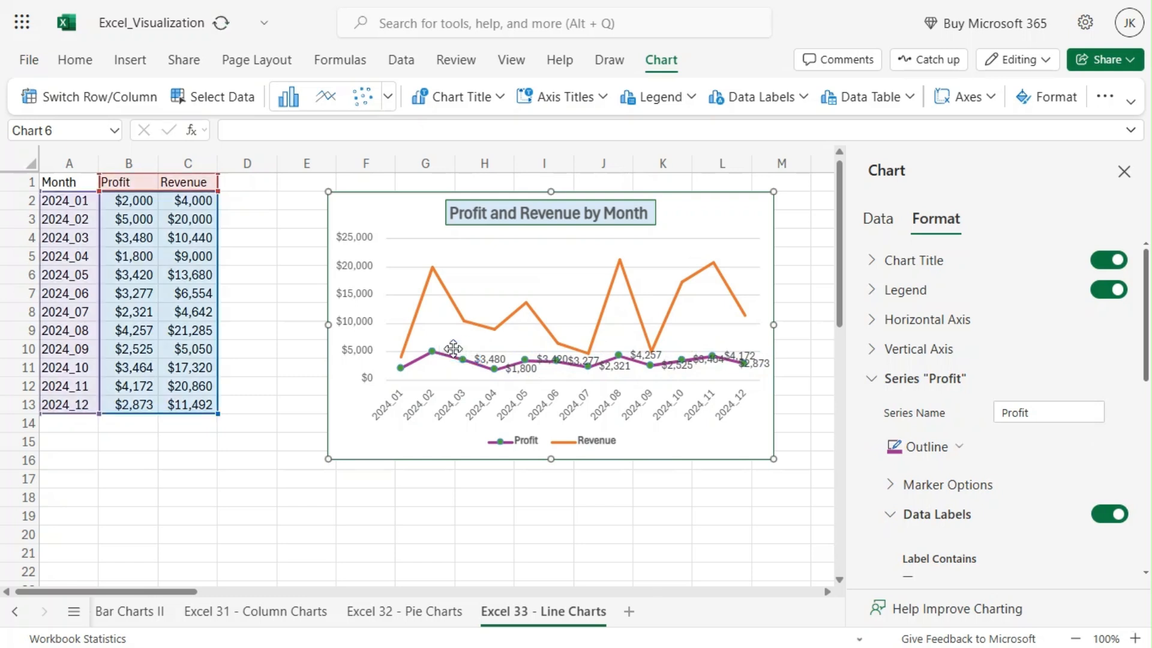
Delete the individual Profit data labels for 2024_04 and 2024_05 from the chart
left_click(526, 374)
left_click(523, 373)
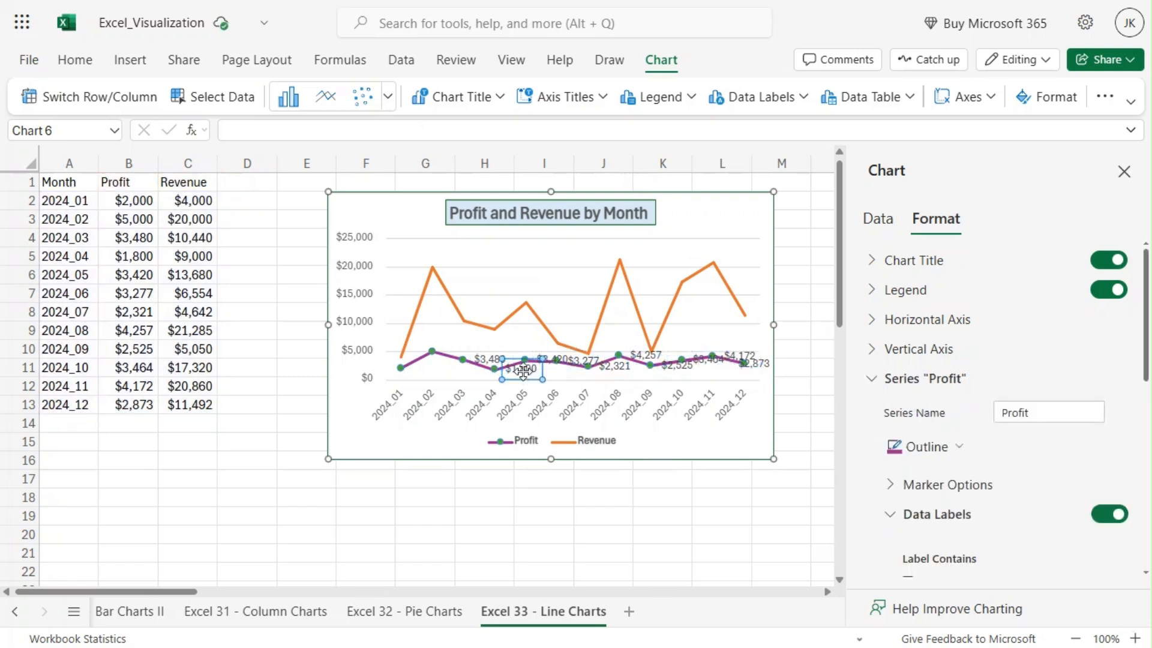
key("Delete")
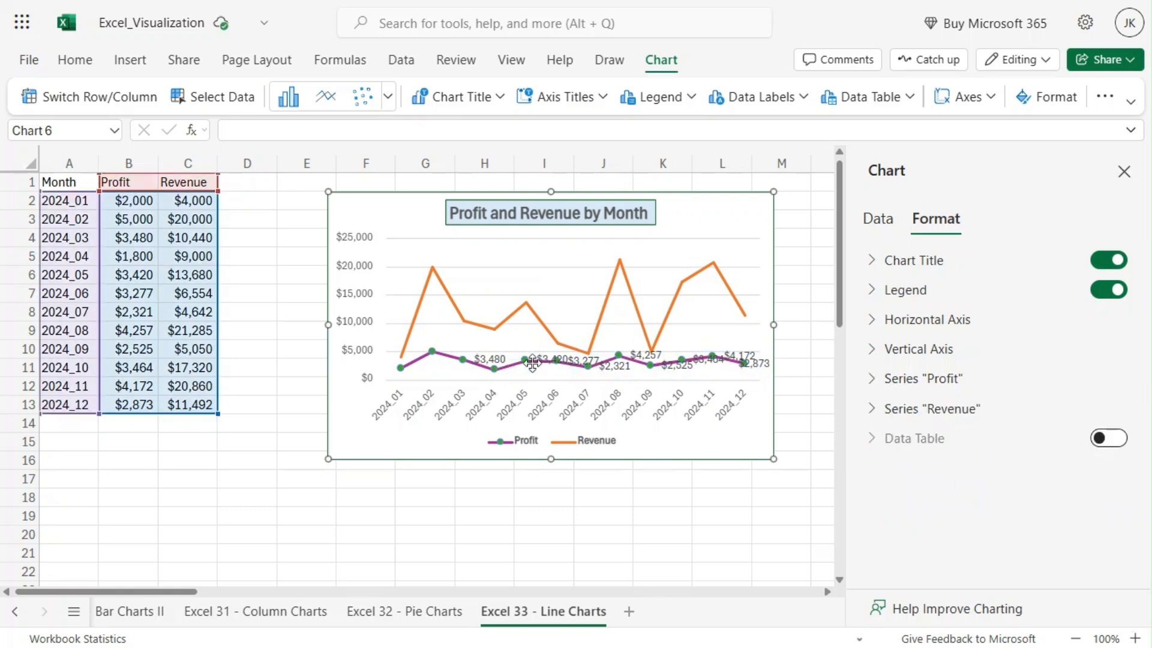
left_click(552, 360)
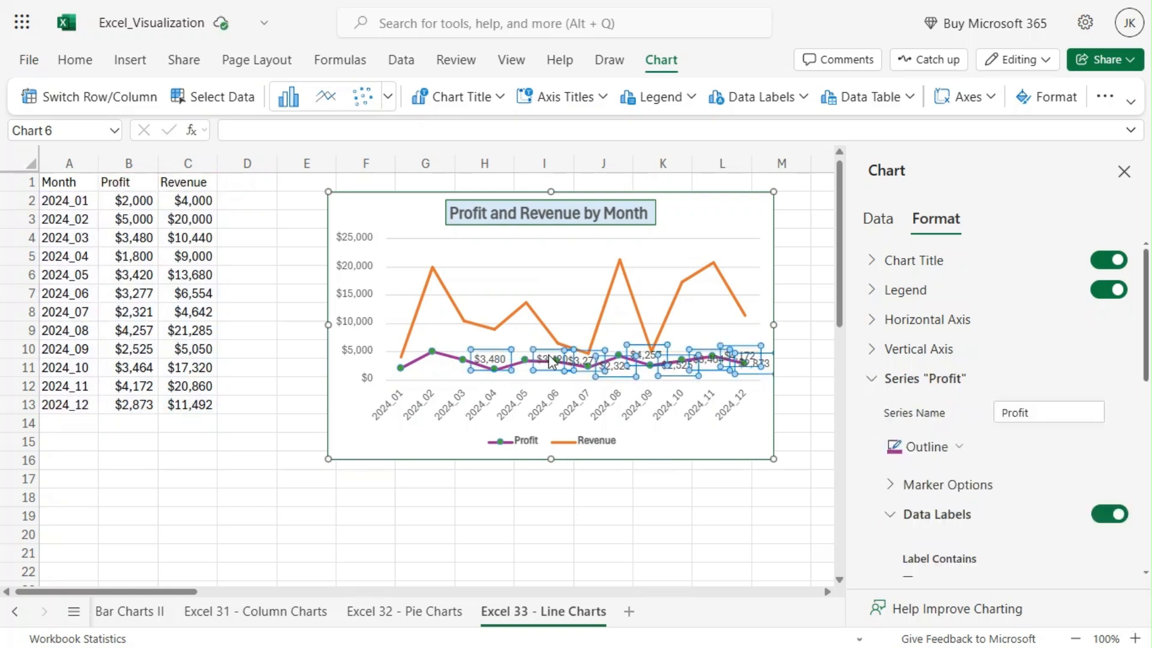
left_click(551, 359)
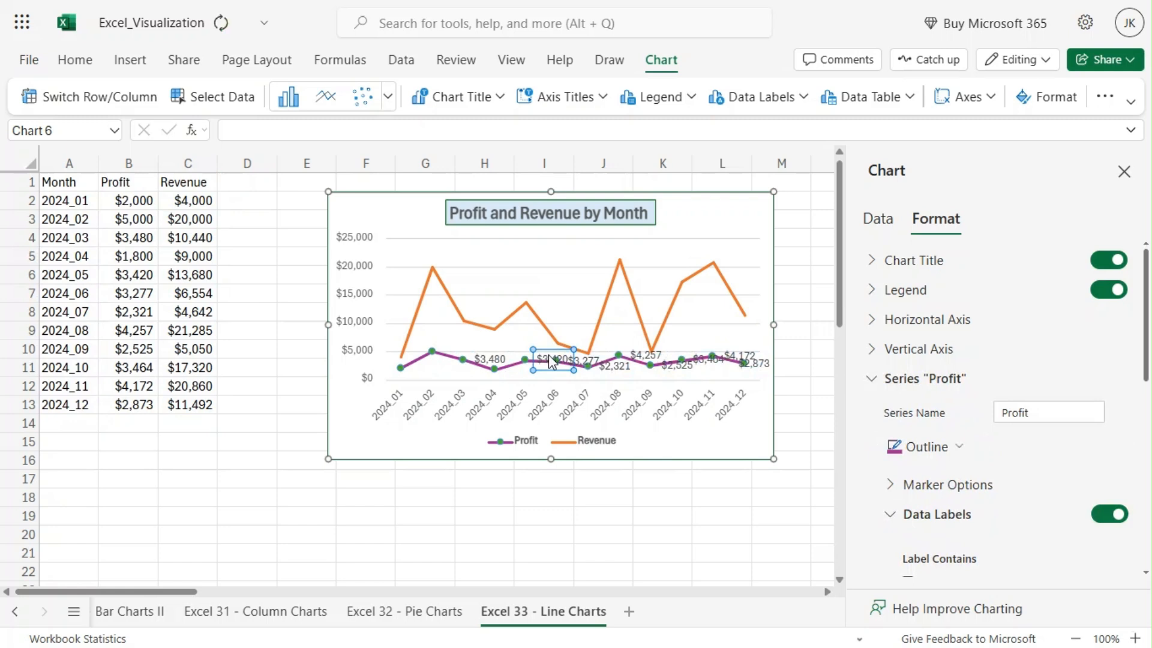
key("Delete")
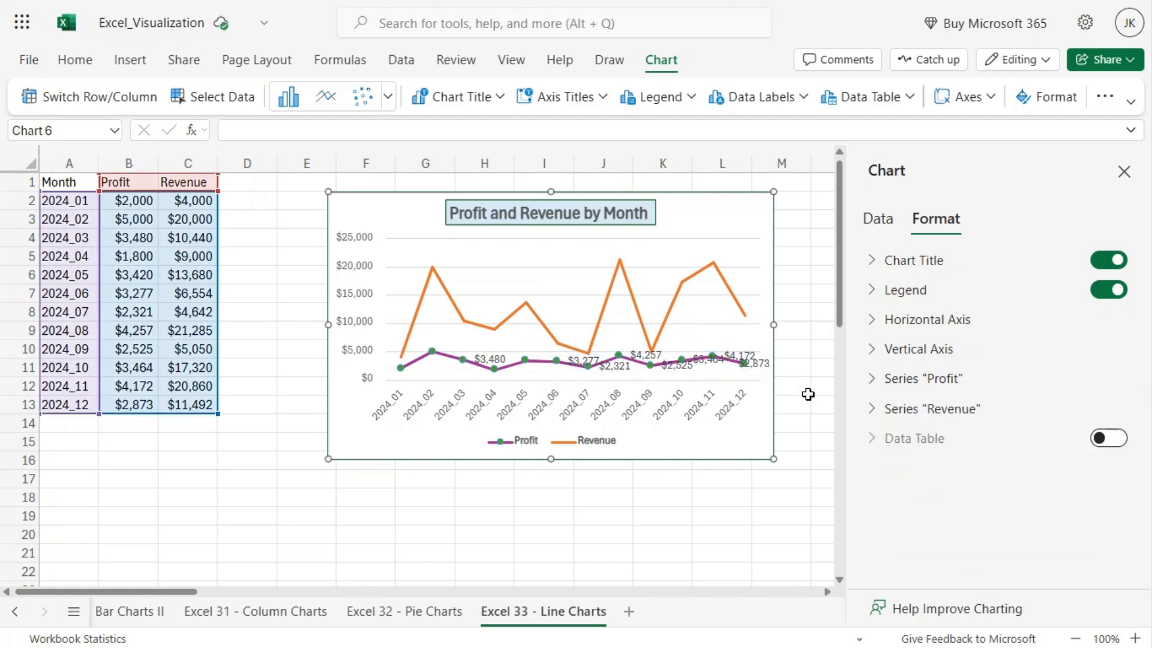
Turn the Profit series data labels off, back on to restore the full set, and off again
left_click(877, 385)
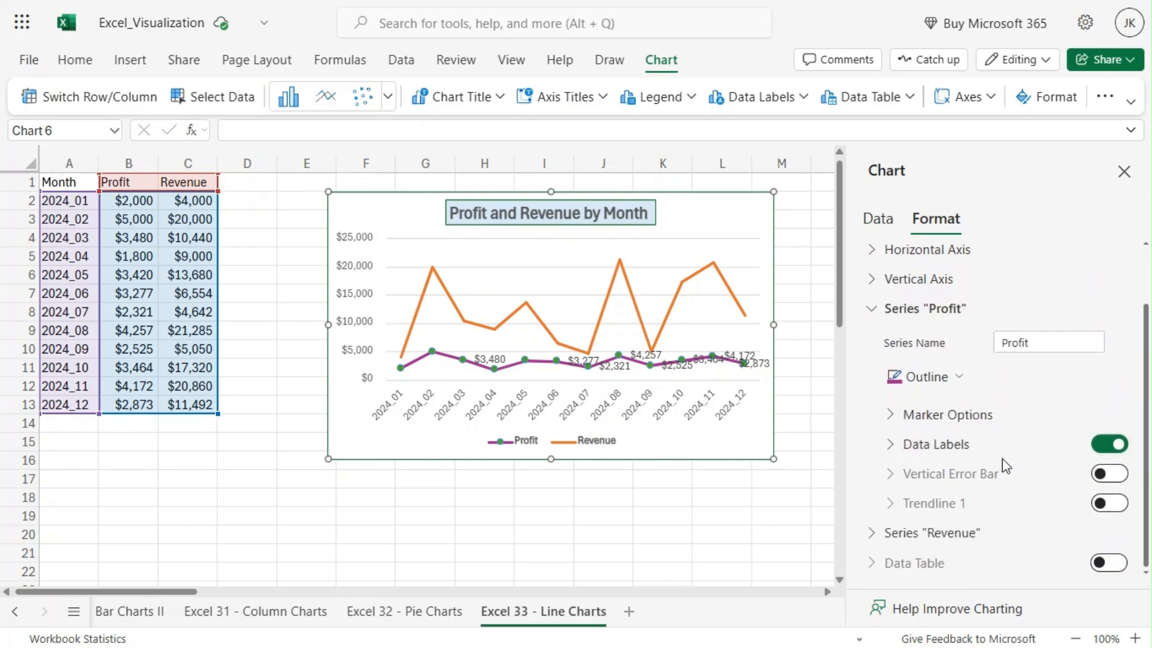
left_click(1107, 445)
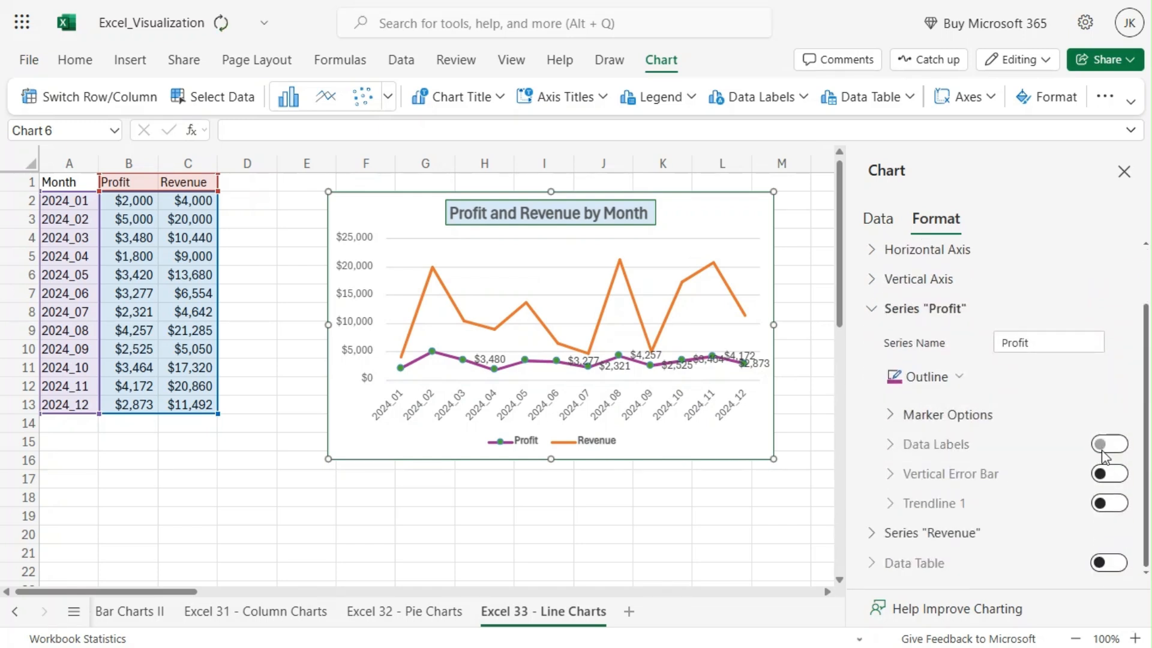
left_click(1121, 445)
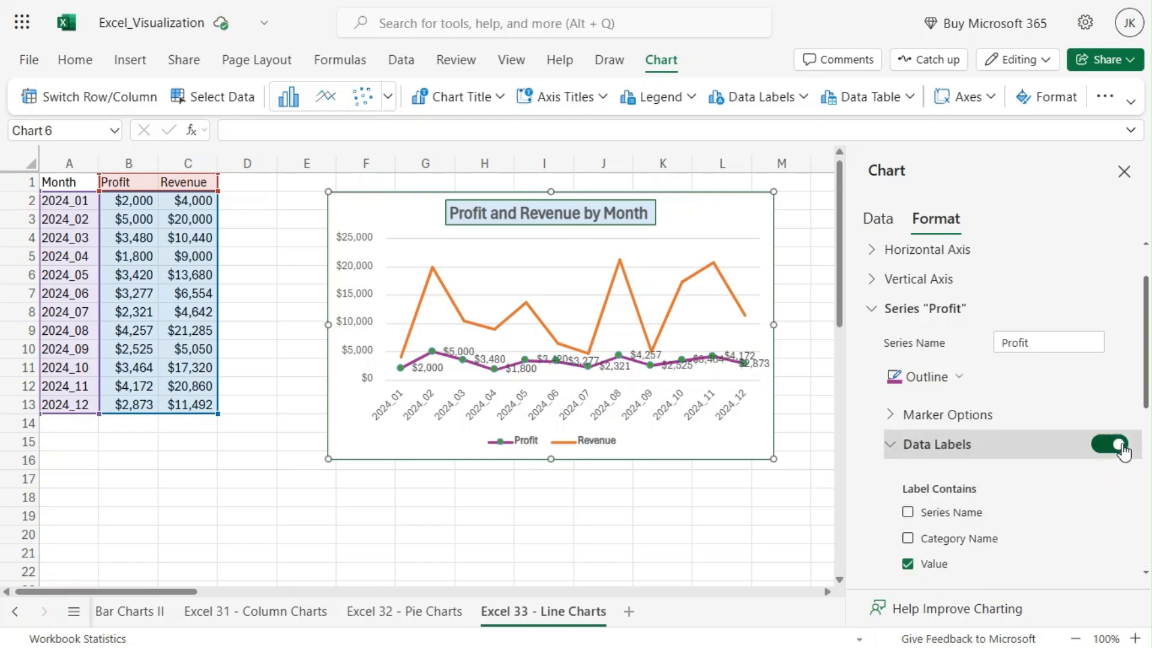
left_click(1098, 446)
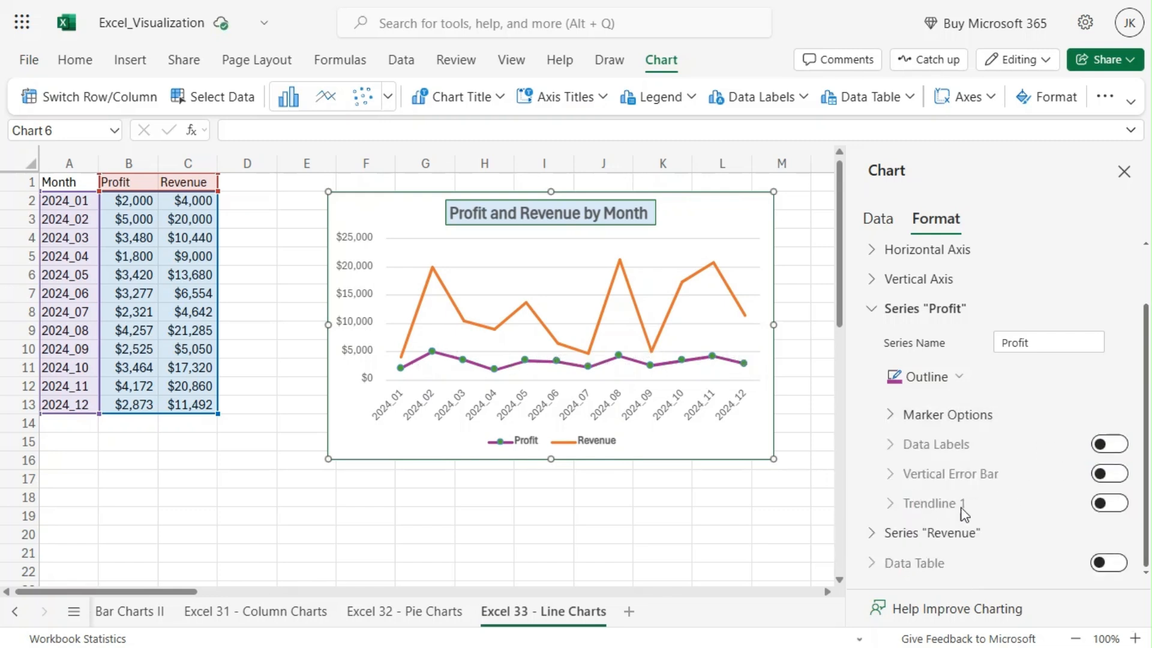
Add a trendline to the Profit series and set its trend type to Exponential
left_click(1116, 505)
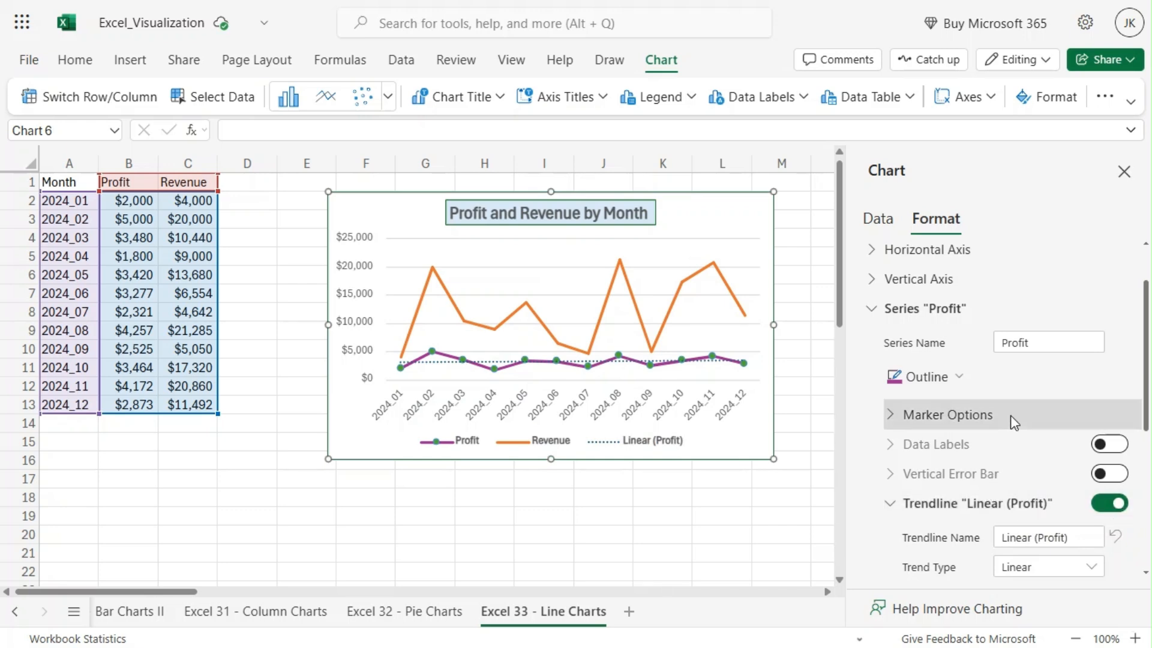
scroll(1011, 419, "down", 3)
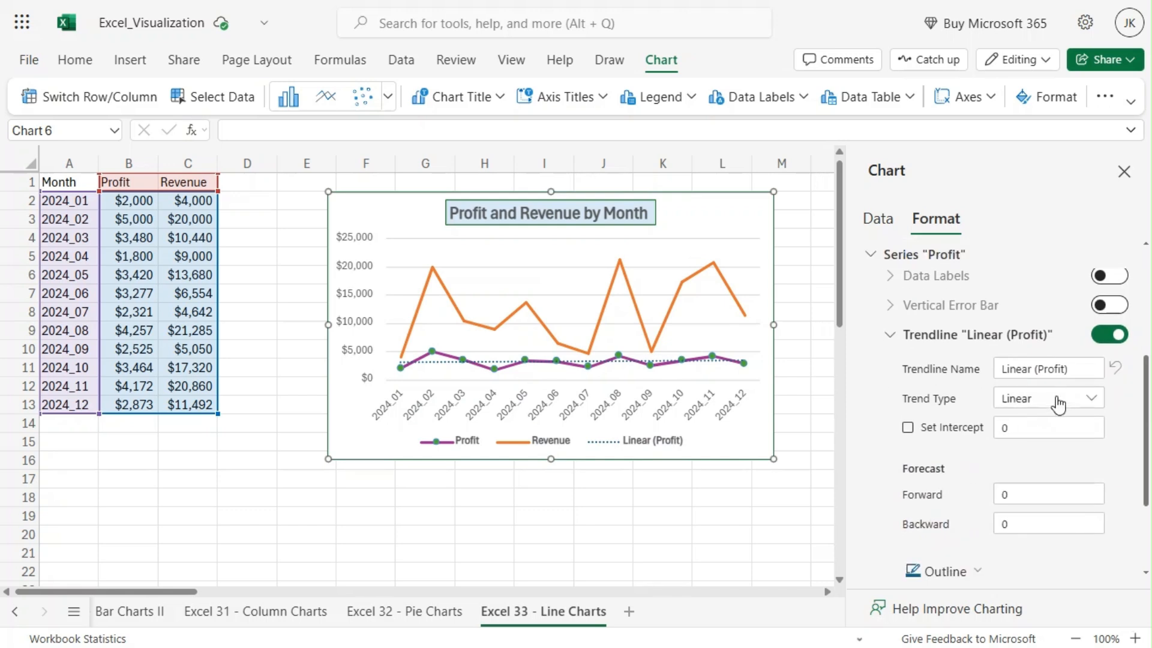
left_click(1090, 398)
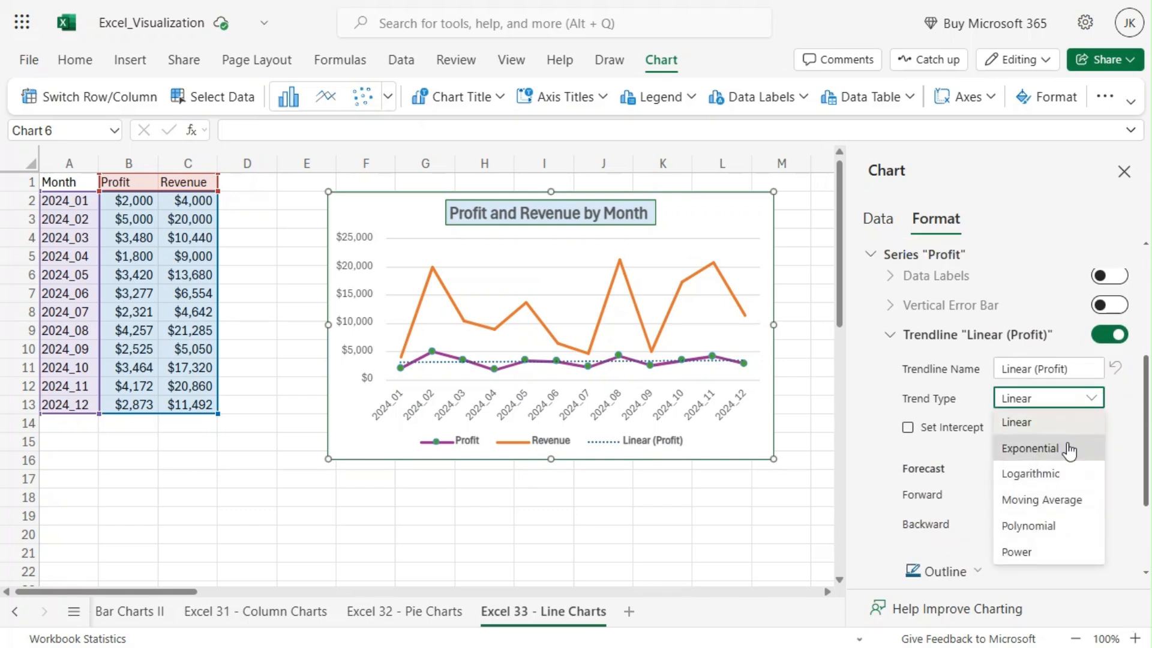
left_click(1069, 452)
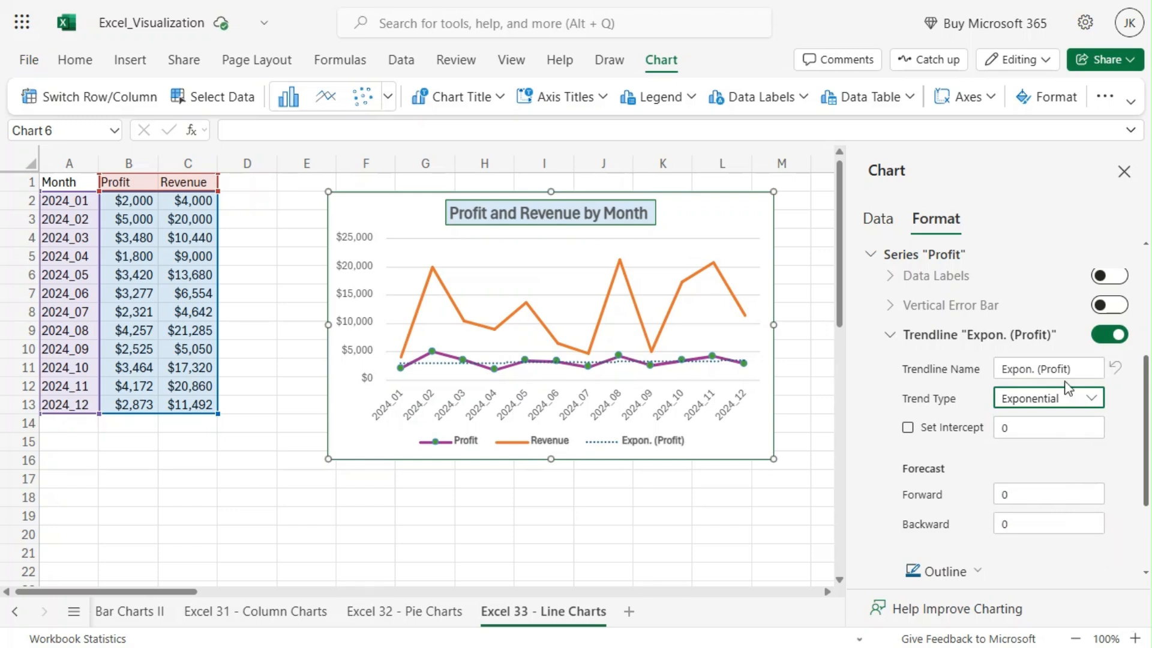
Change the Profit trendline to a Moving Average with a period of 4
left_click(1054, 402)
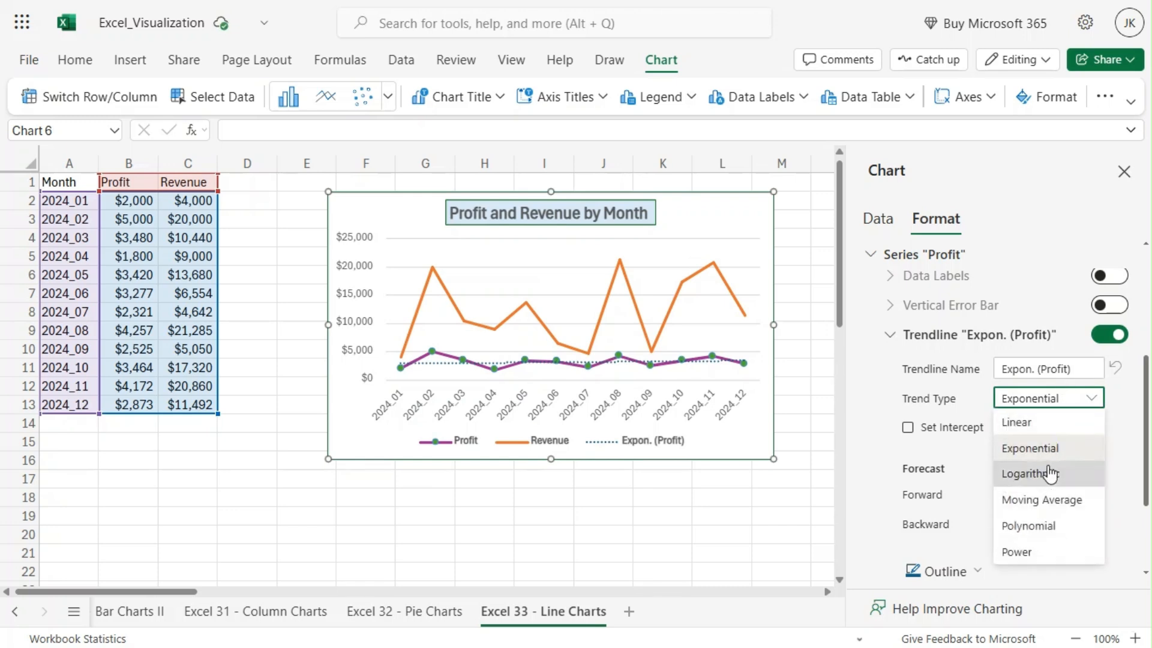
left_click(1059, 503)
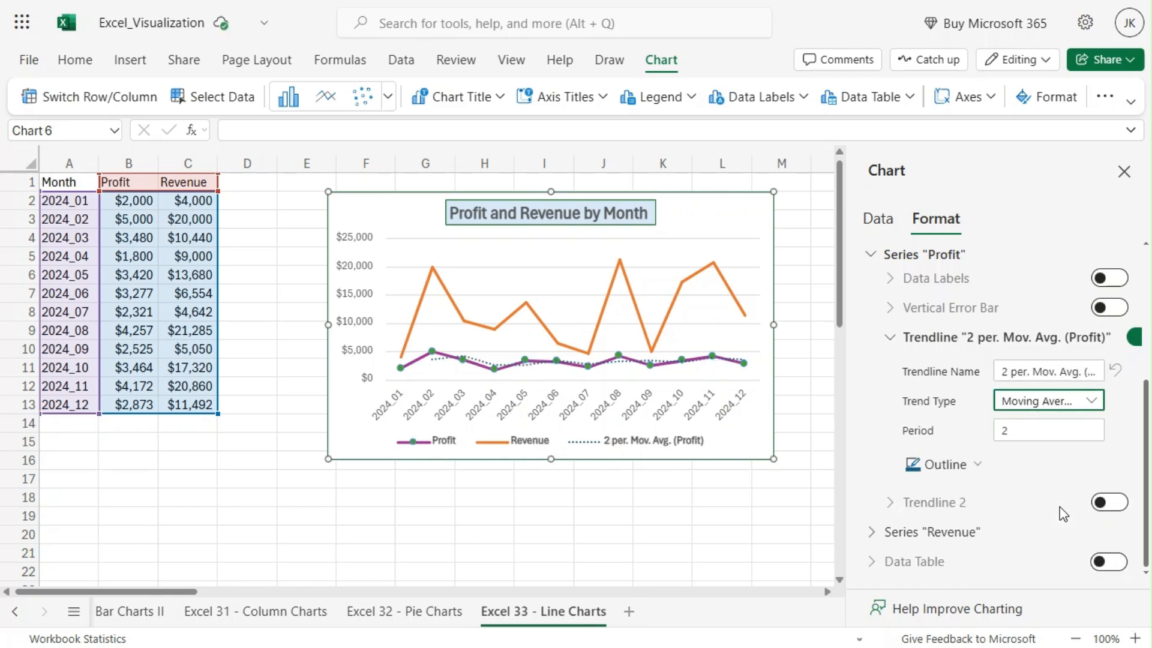
left_click(1032, 440)
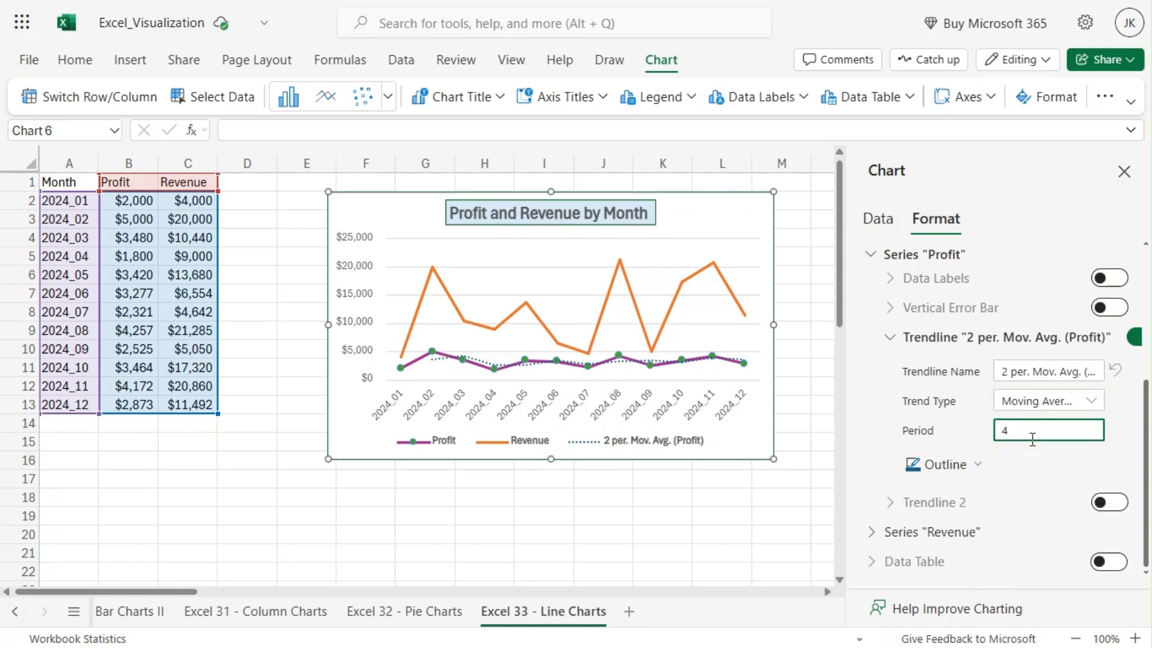
type("4")
left_click(858, 427)
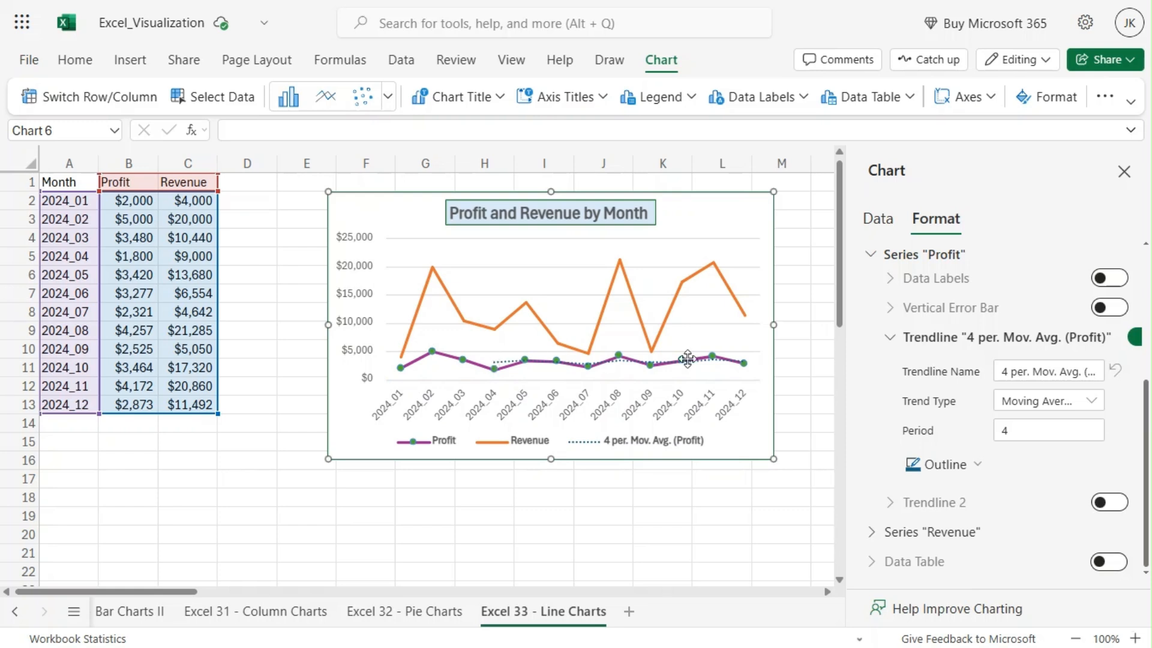
Try the Power trend type for the Profit trendline, and set the trend type to Linear
left_click(1044, 400)
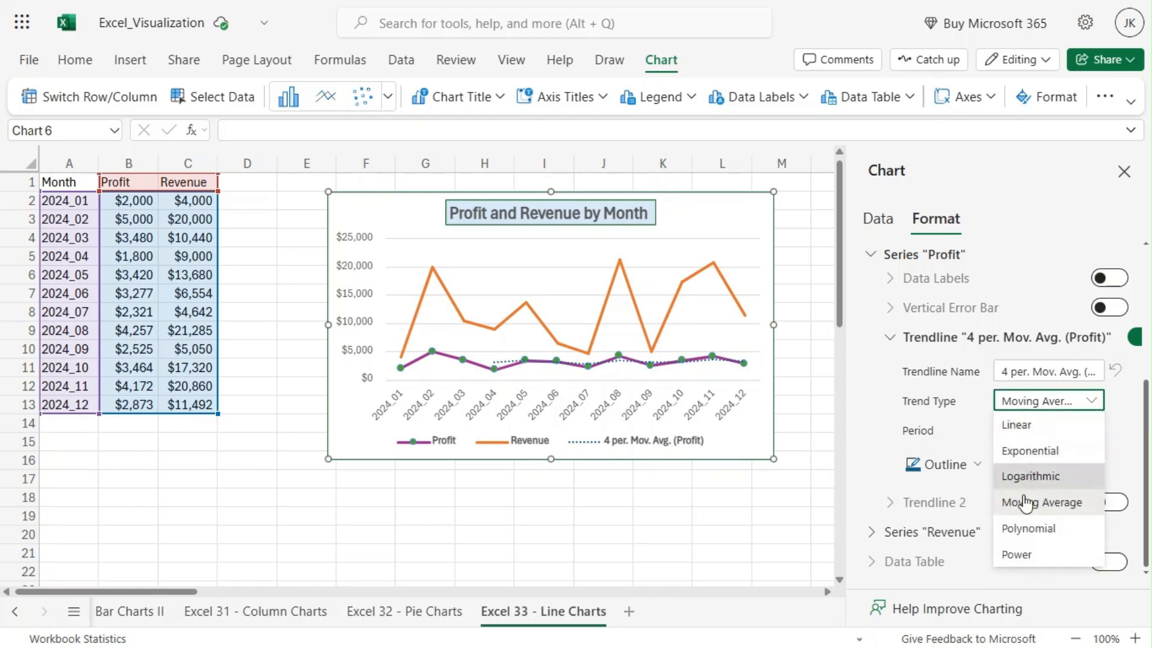
left_click(1023, 558)
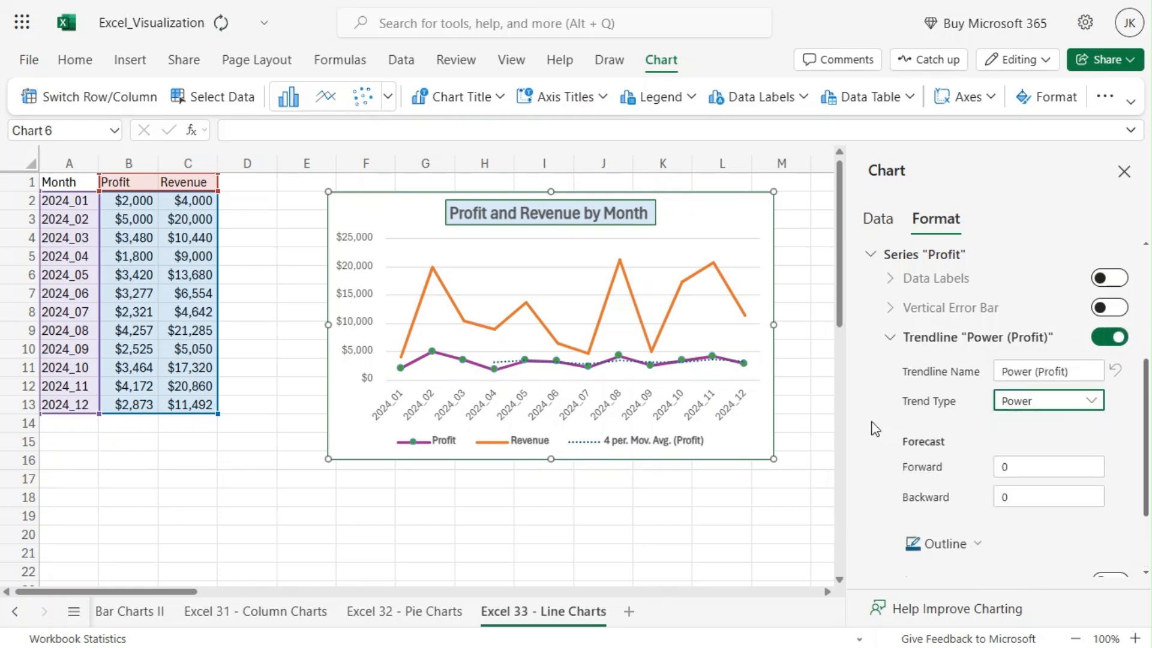
scroll(875, 428, "down", 2)
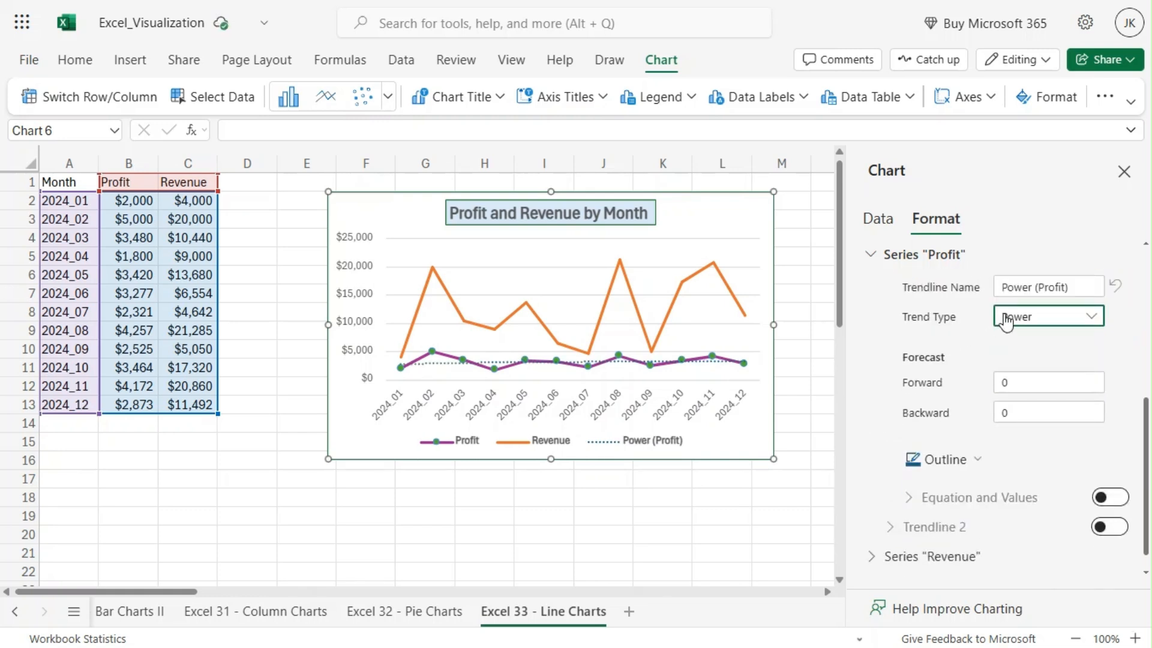
left_click(1039, 320)
left_click(1039, 340)
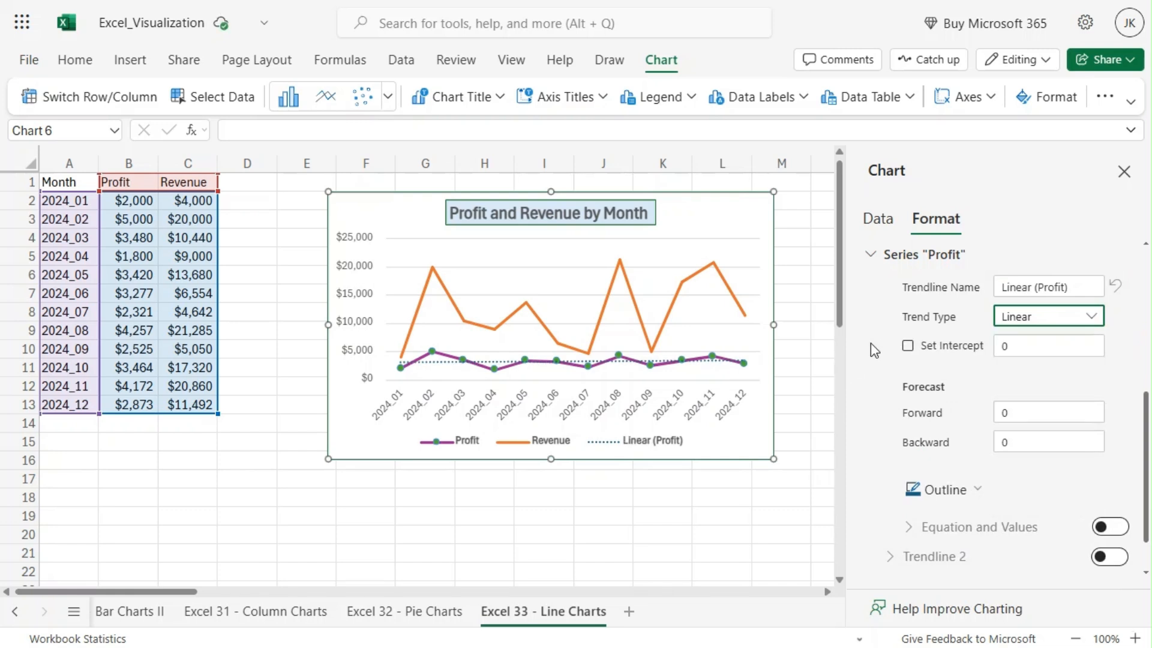
Display the equation and R-squared value of the linear Profit trendline on the chart, and look over their formatting options
left_click(1121, 530)
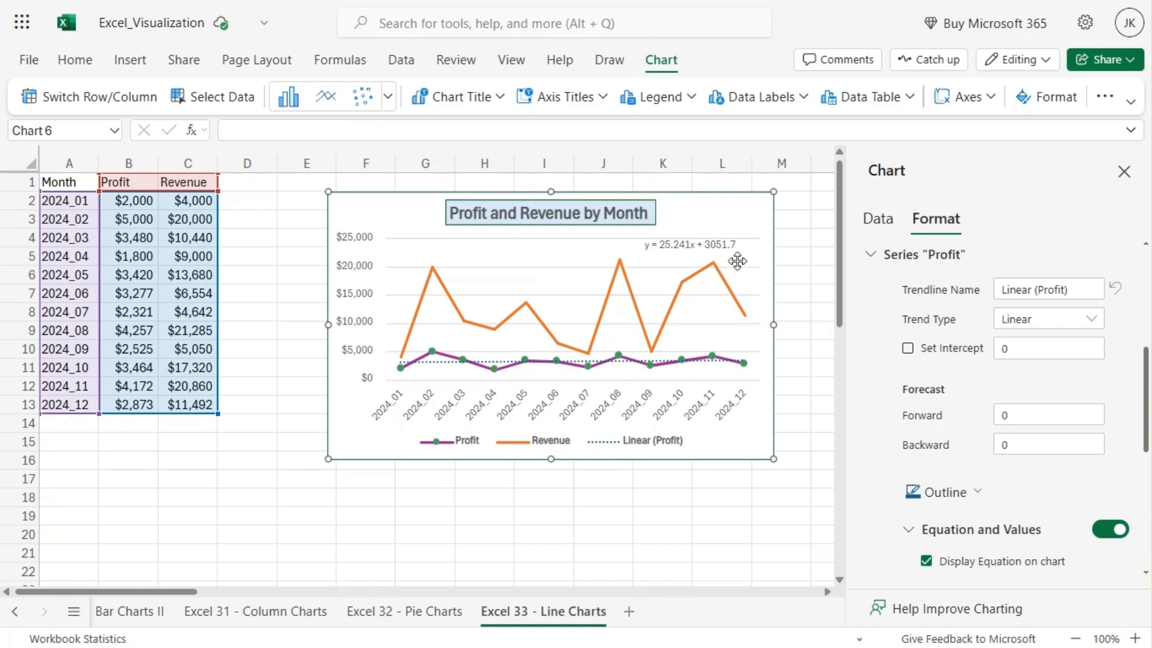
scroll(898, 481, "down", 3)
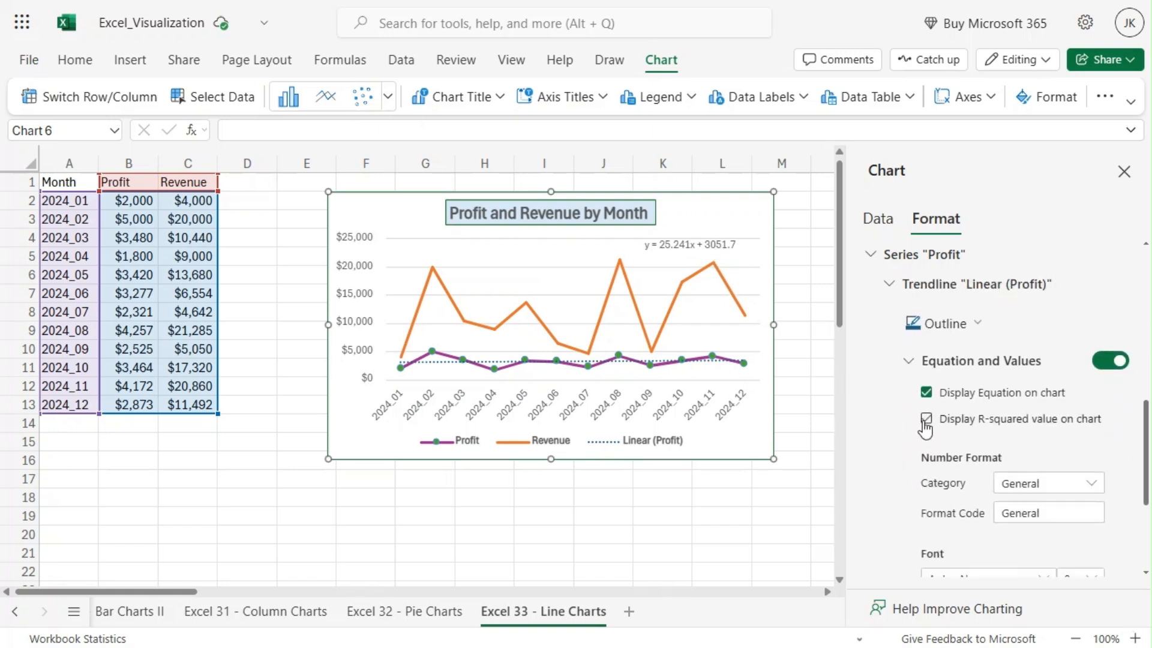
left_click(926, 420)
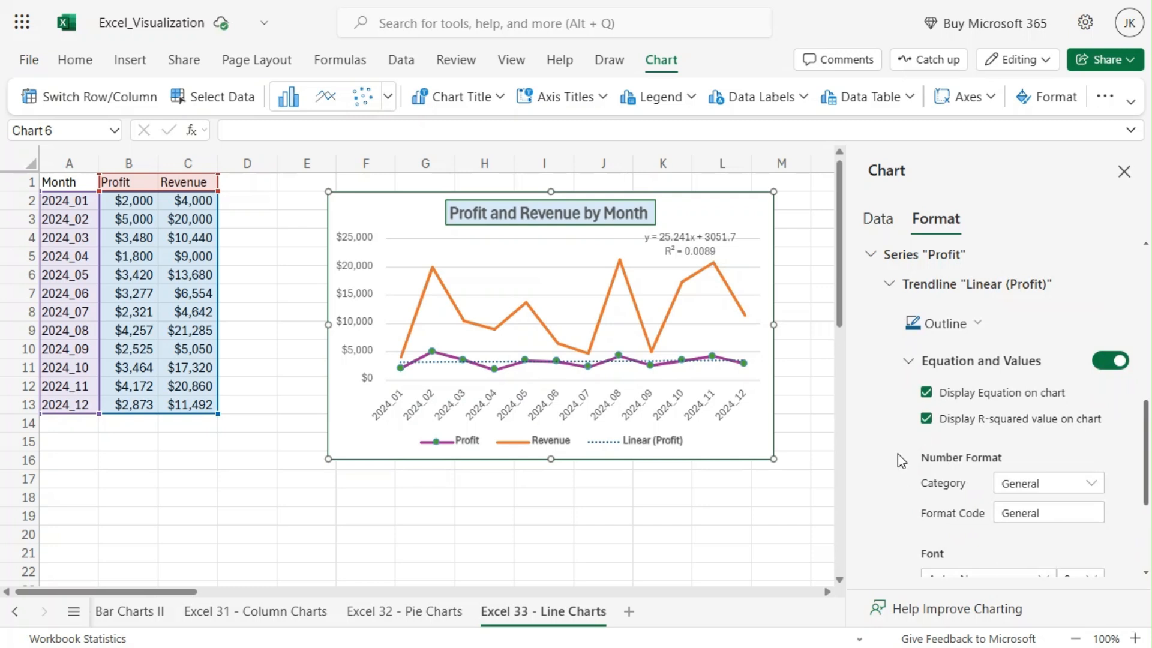
scroll(898, 454, "down", 5)
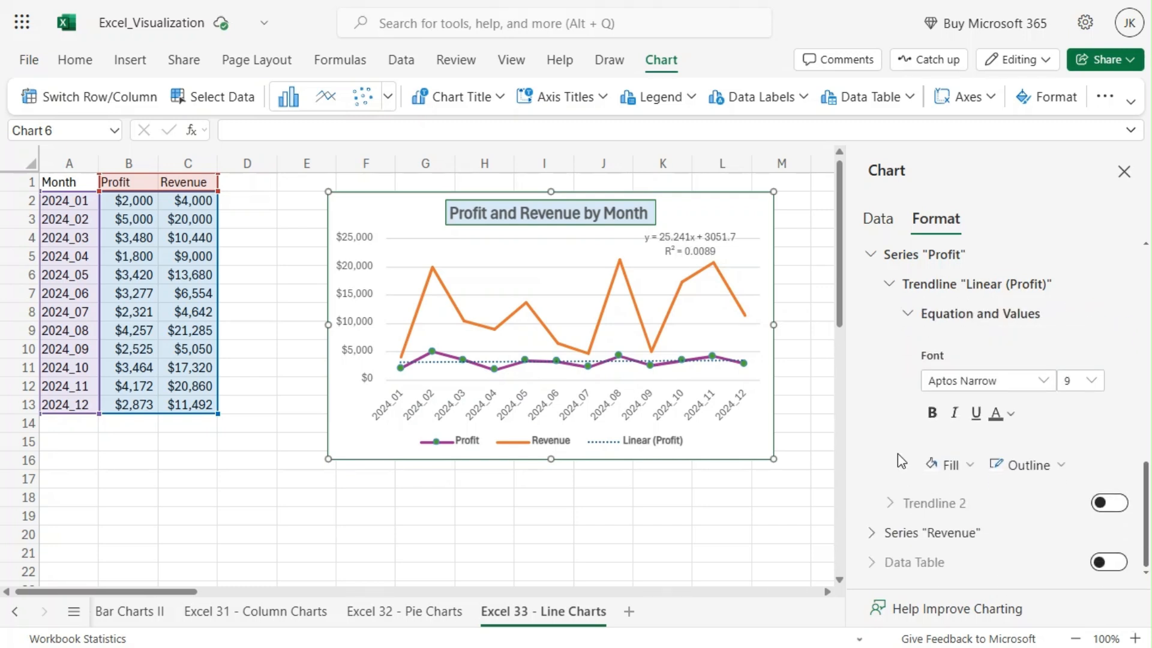
Turn the Revenue series data labels on and off again
left_click(873, 532)
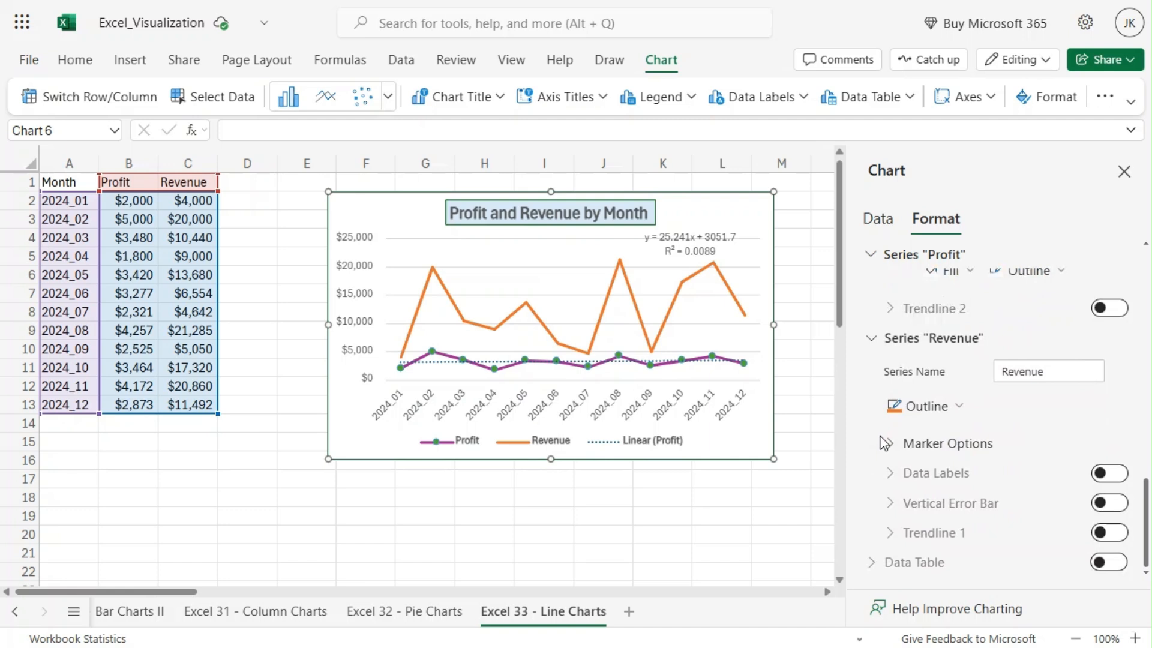
left_click(1117, 475)
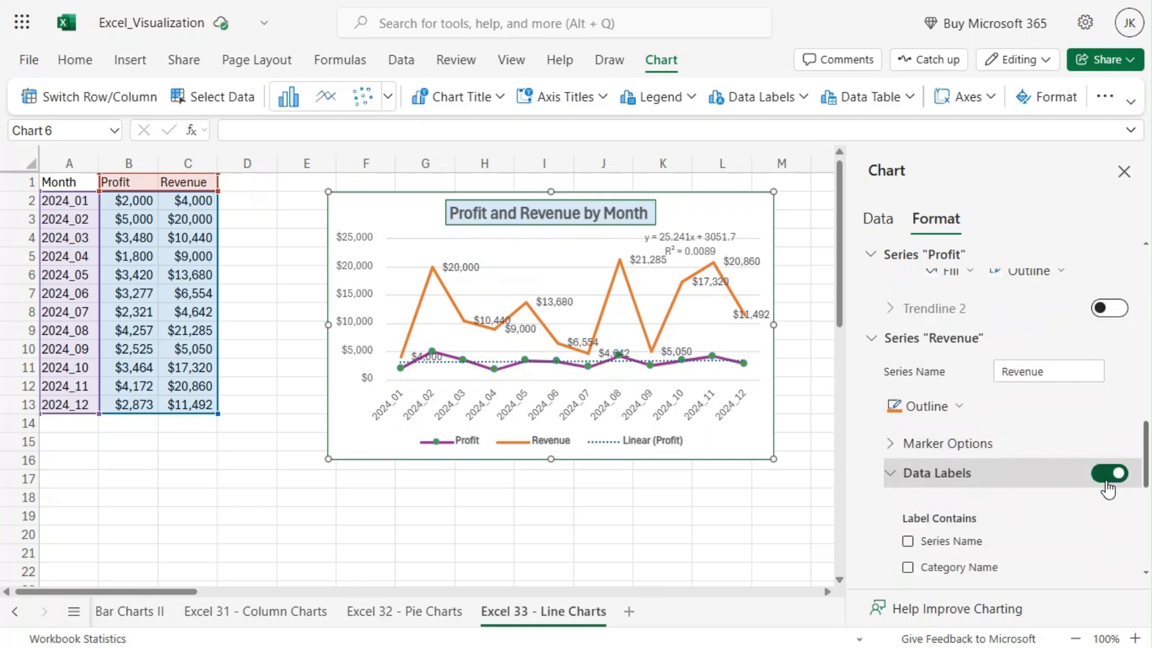
left_click(1108, 486)
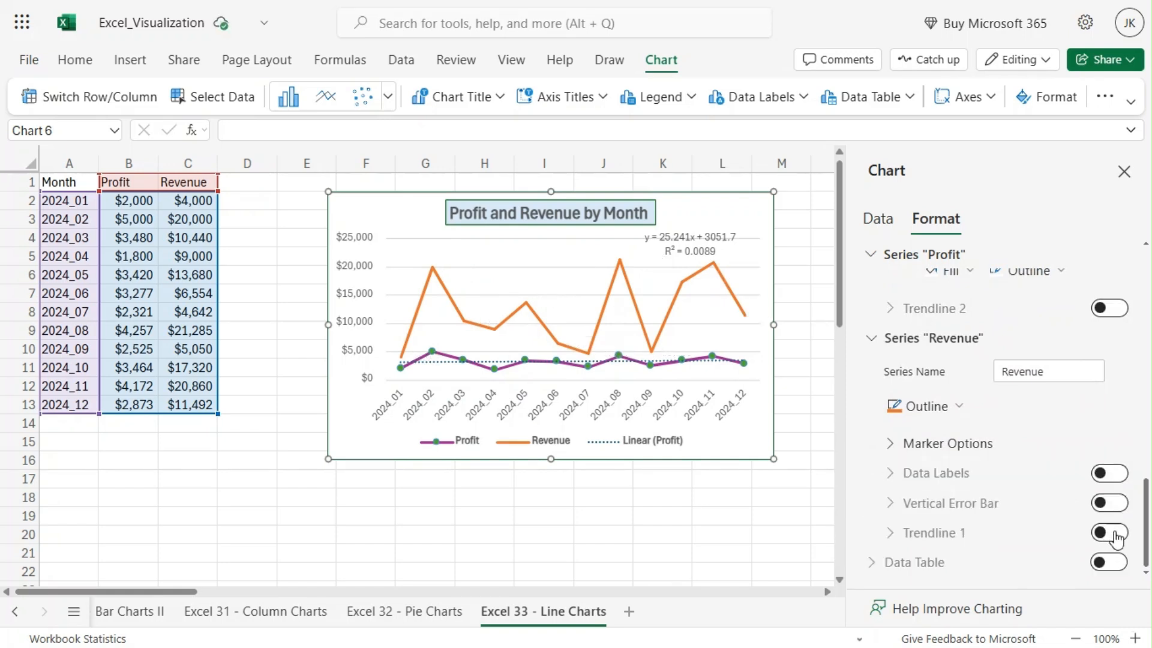
Add a linear trendline to the Revenue series and display its equation on the chart
left_click(1109, 533)
scroll(1021, 486, "down", 3)
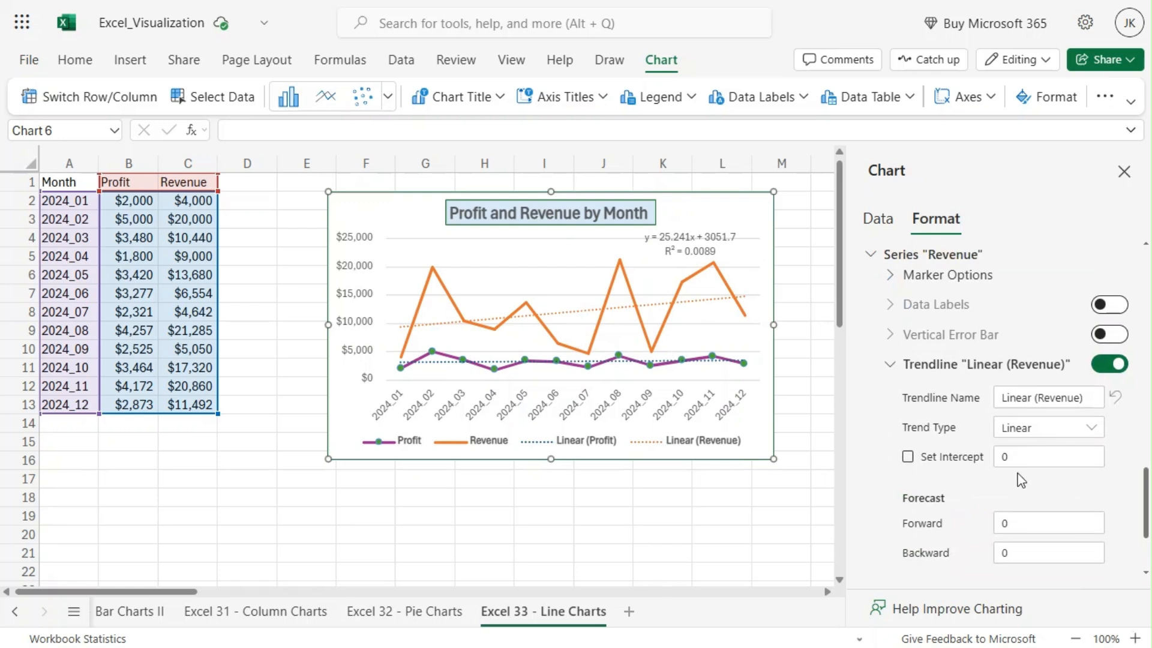
left_click(1038, 398)
left_click(1037, 429)
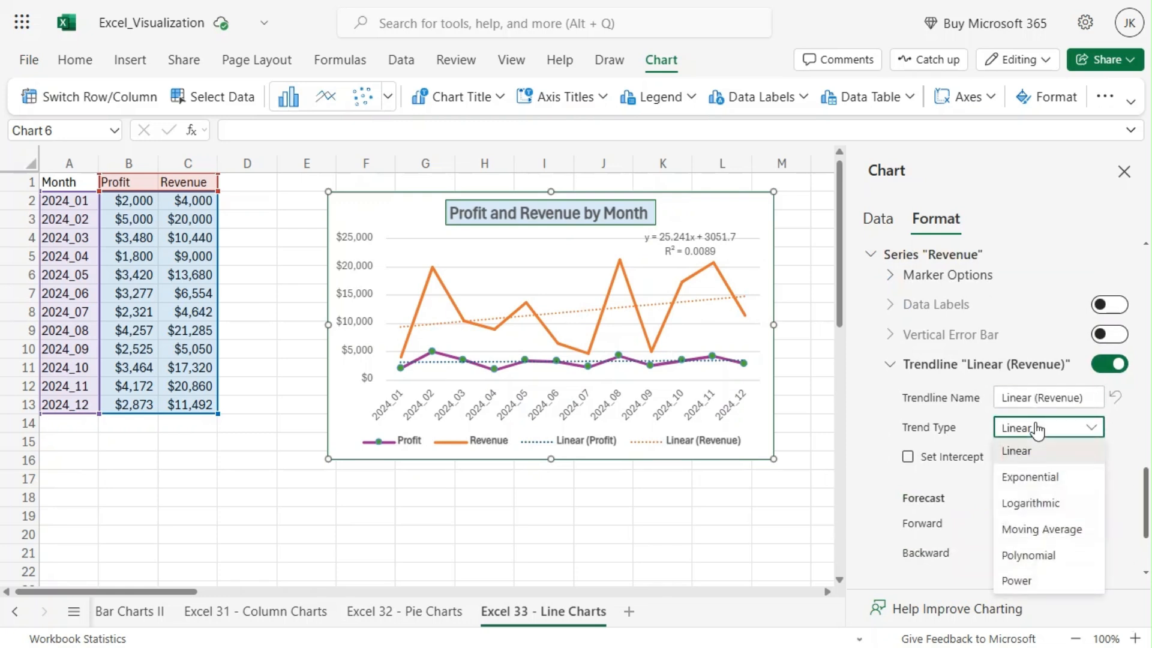
left_click(1126, 468)
scroll(1128, 468, "down", 3)
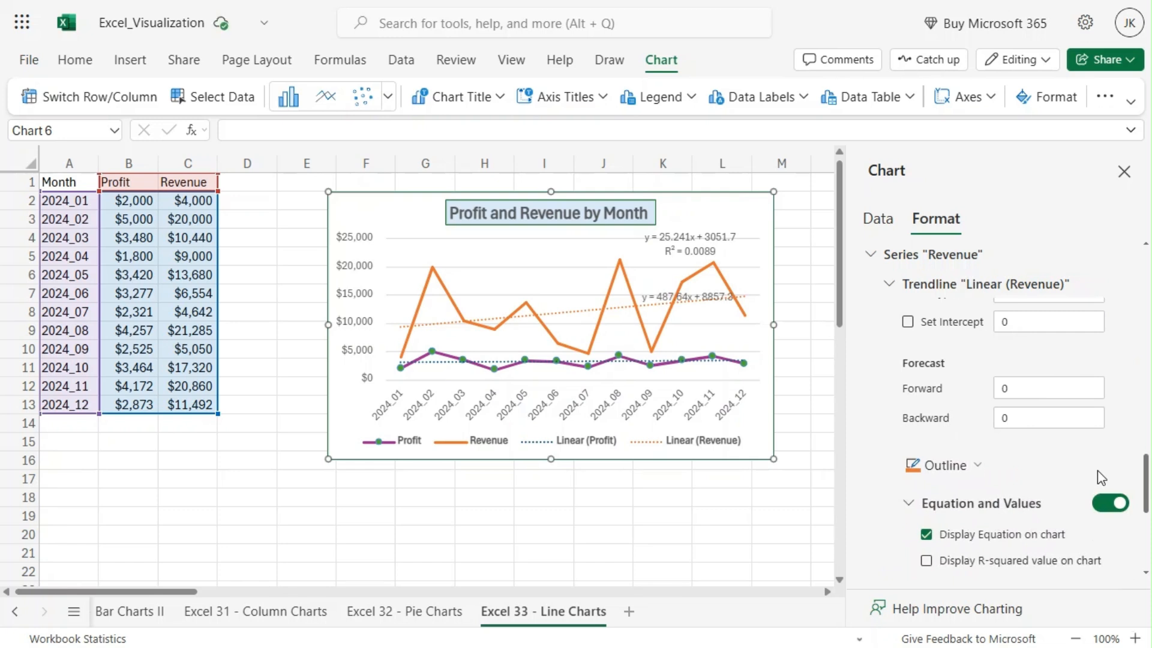
Move the Revenue trendline's equation label to the empty plot area above the Revenue line around 2024_06
left_click(655, 286)
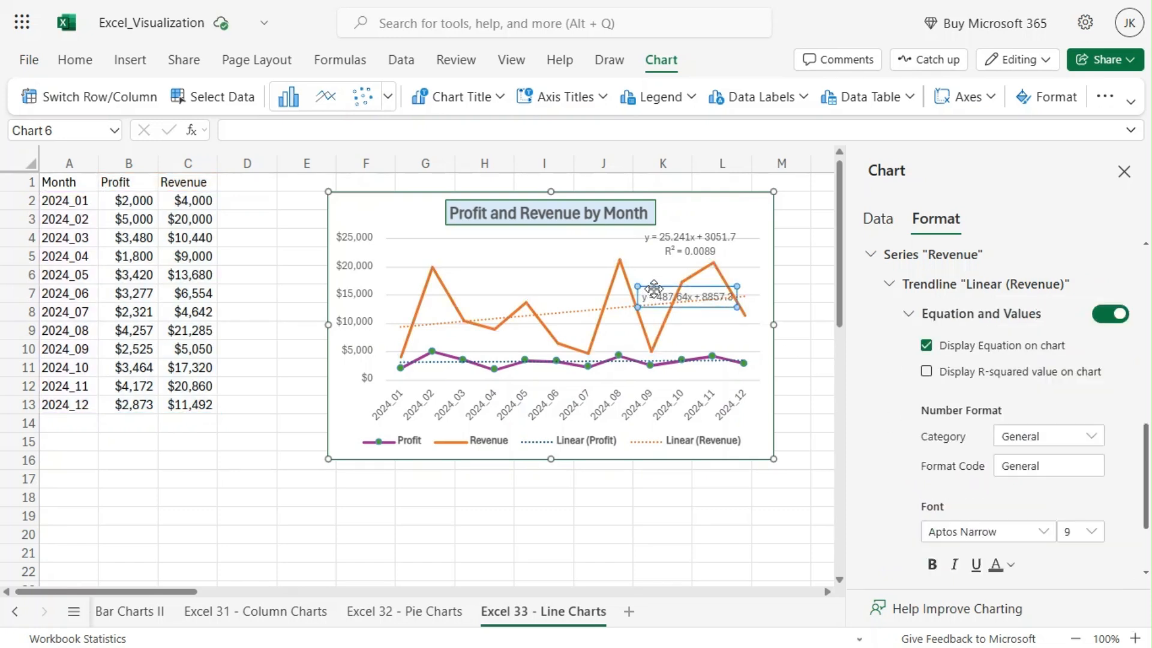
left_click_drag(654, 286, 540, 273)
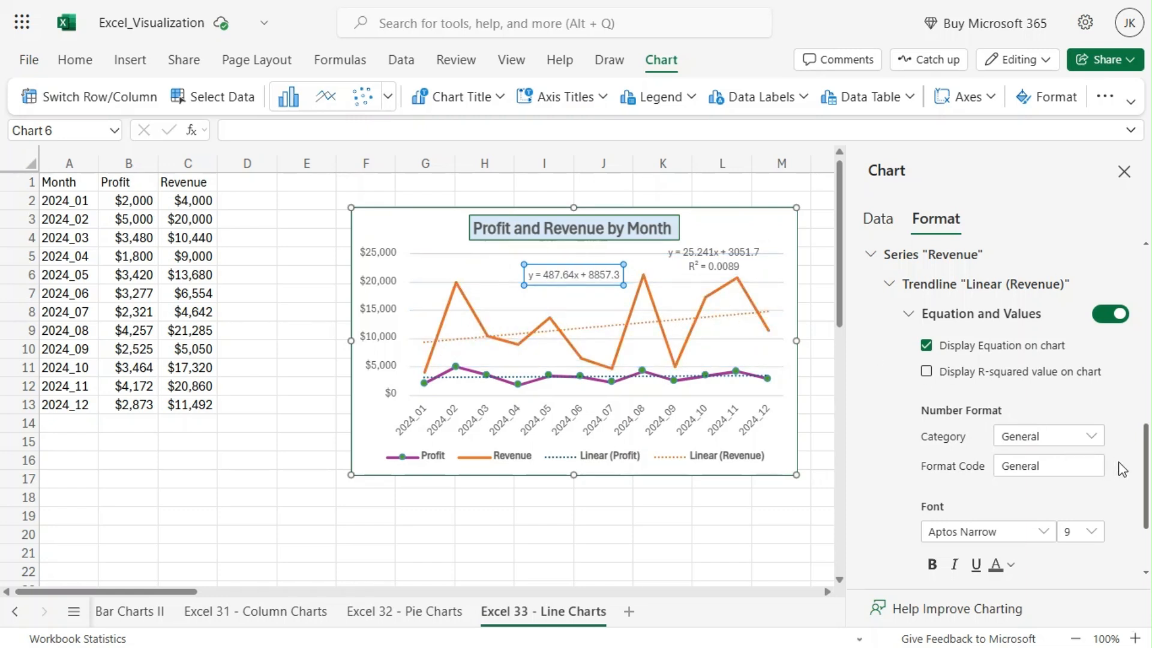
Add a data table below the chart and look over its border, legend key and font options
scroll(1122, 469, "down", 2)
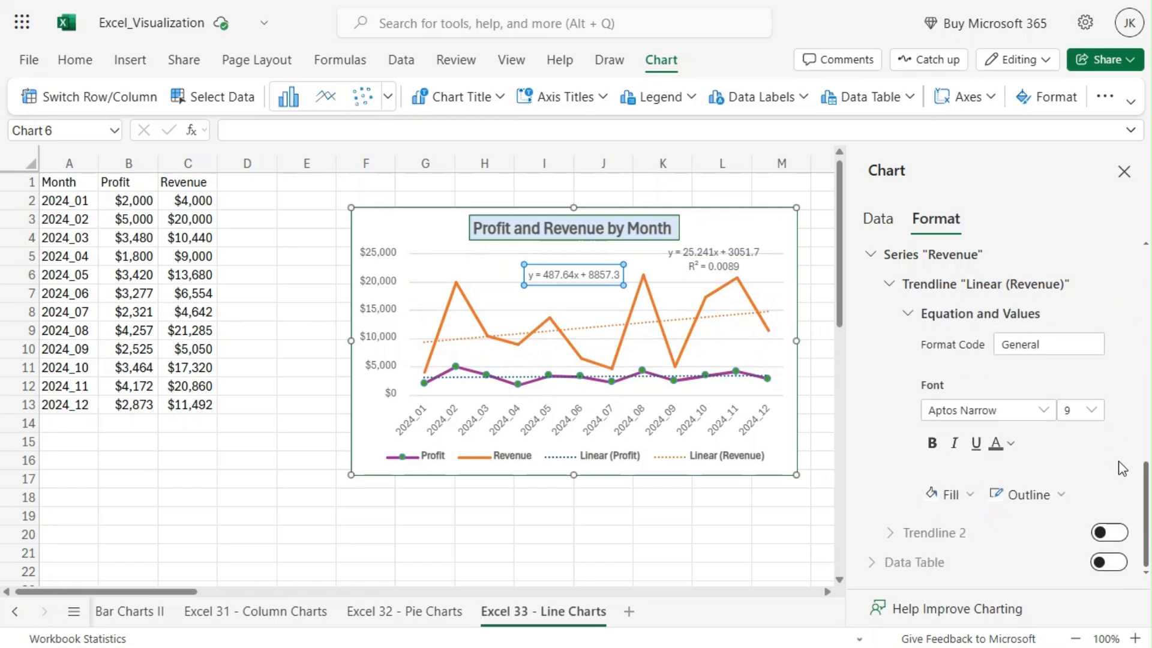
left_click(1114, 564)
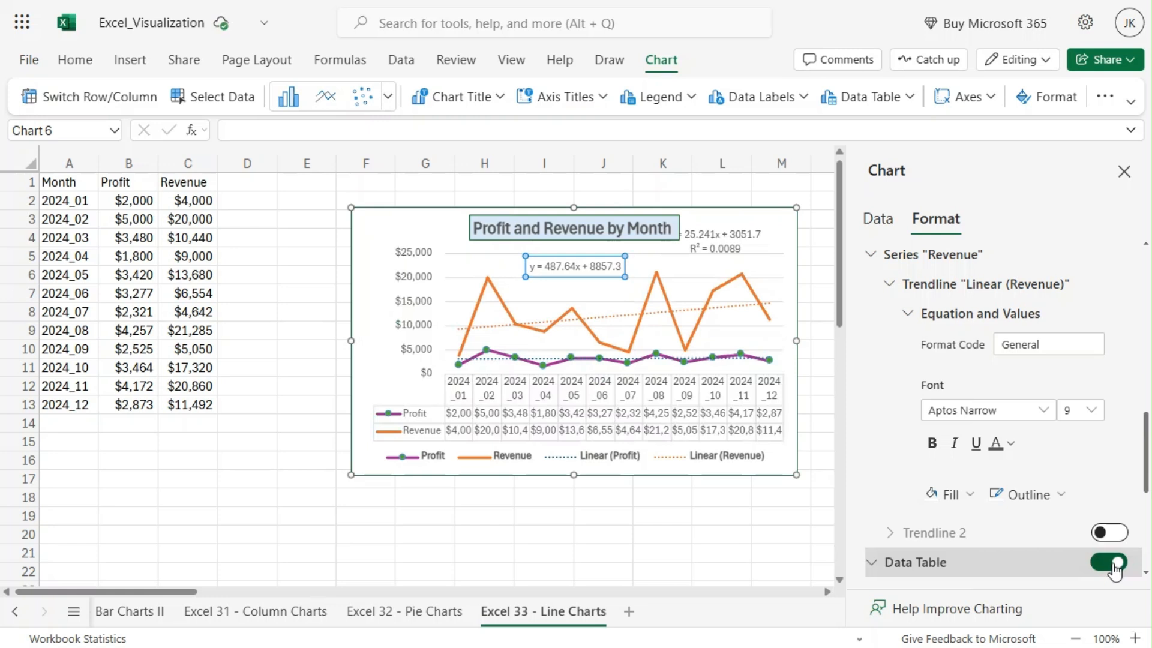
scroll(1033, 496, "down", 5)
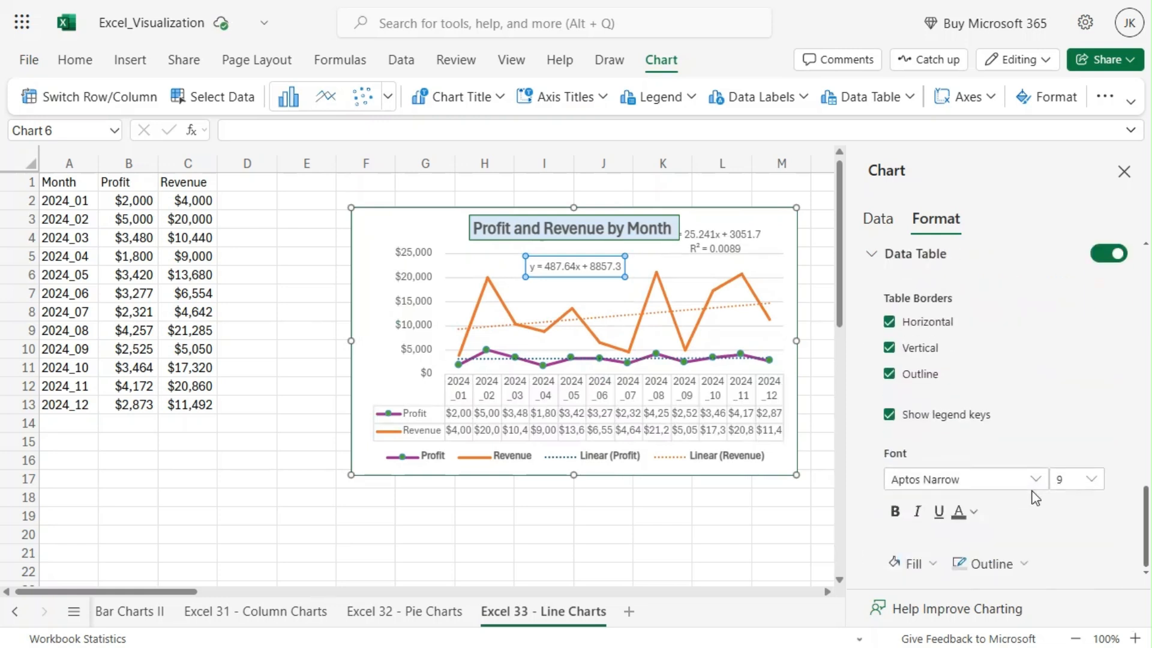
scroll(1033, 497, "up", 3)
Remove the horizontal, vertical and outline borders and the legend keys from the chart's data table
left_click(889, 407)
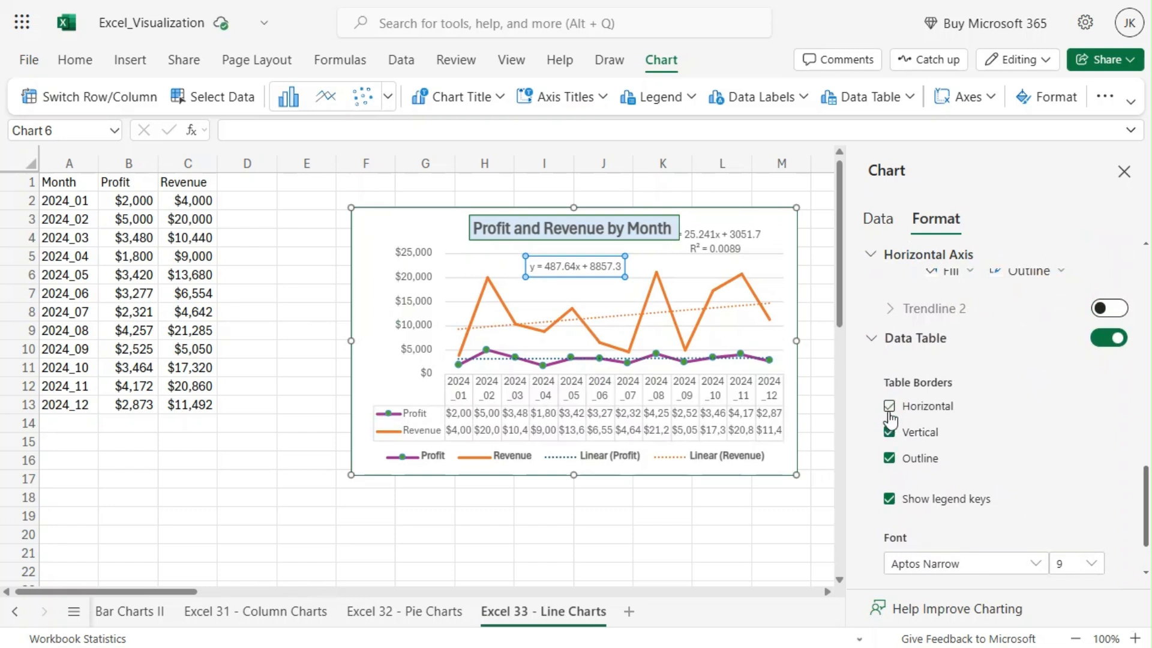
left_click(889, 408)
left_click(889, 432)
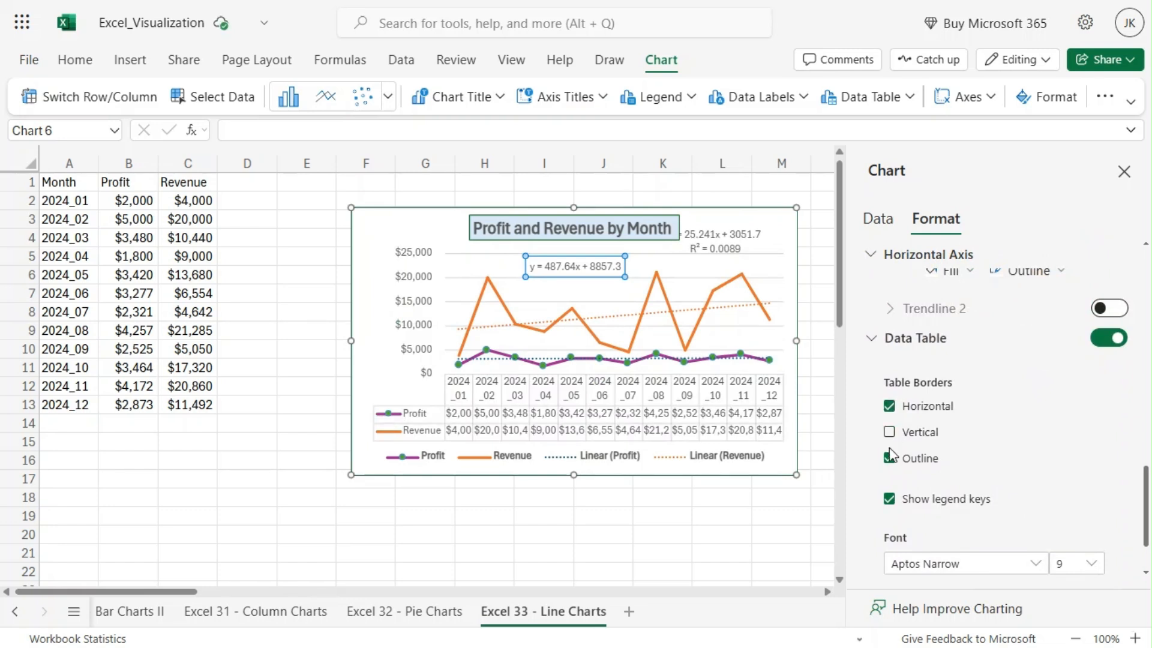
left_click(890, 458)
left_click(889, 406)
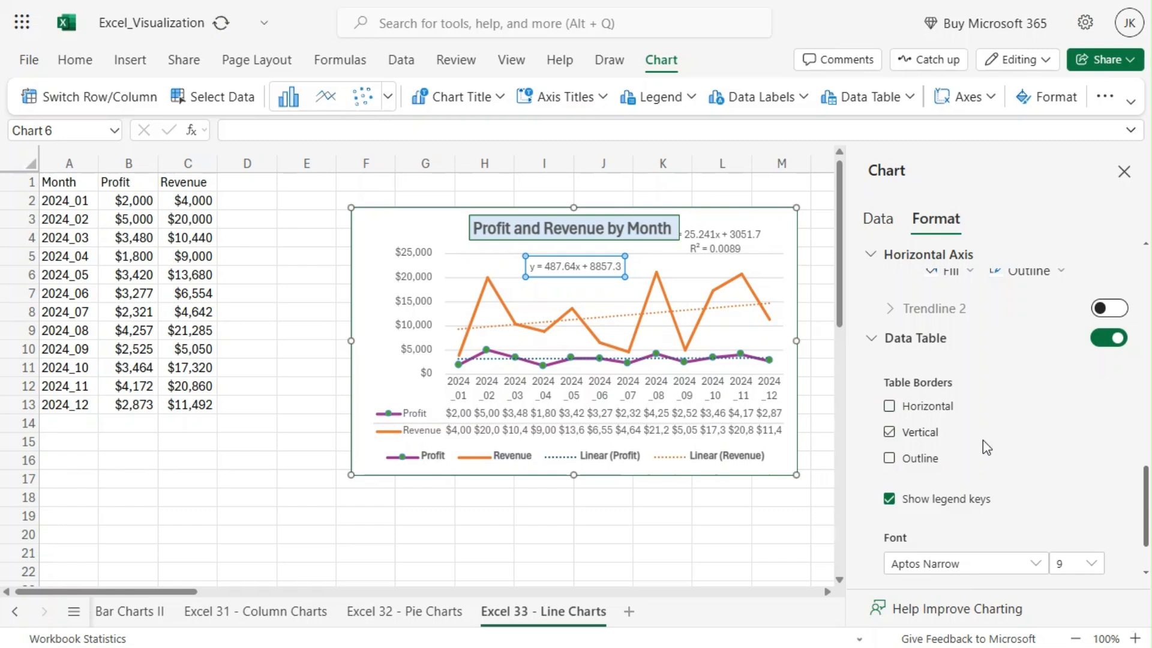
left_click(889, 499)
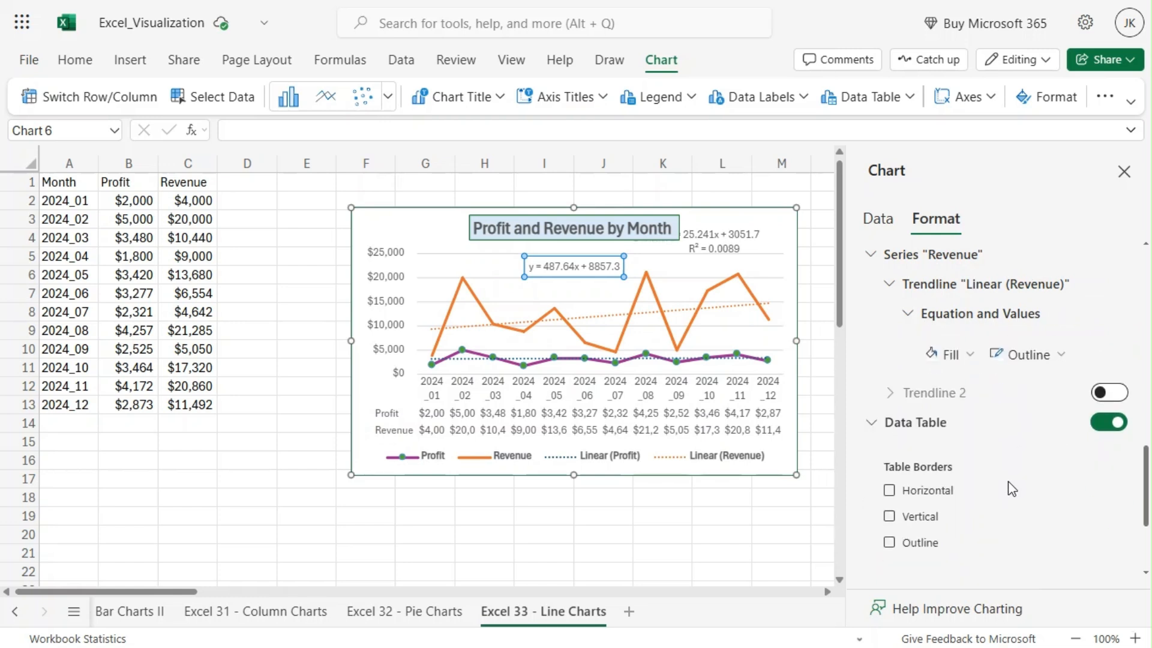
left_click(981, 494)
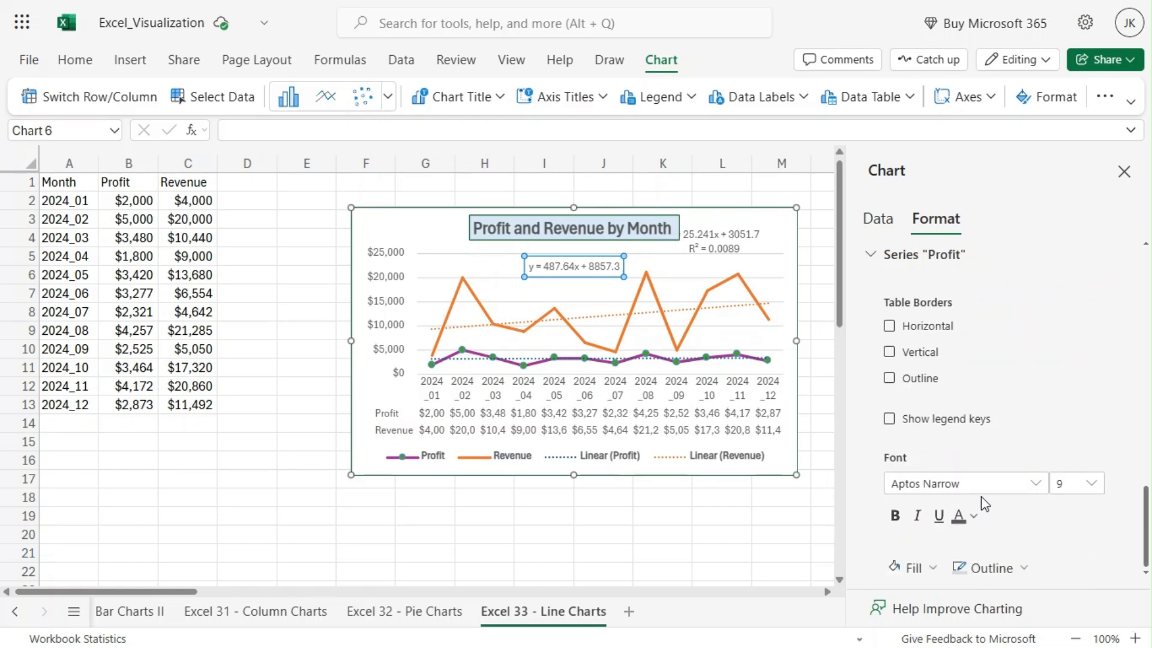
Remove the data table from the chart
scroll(1014, 506, "up", 10)
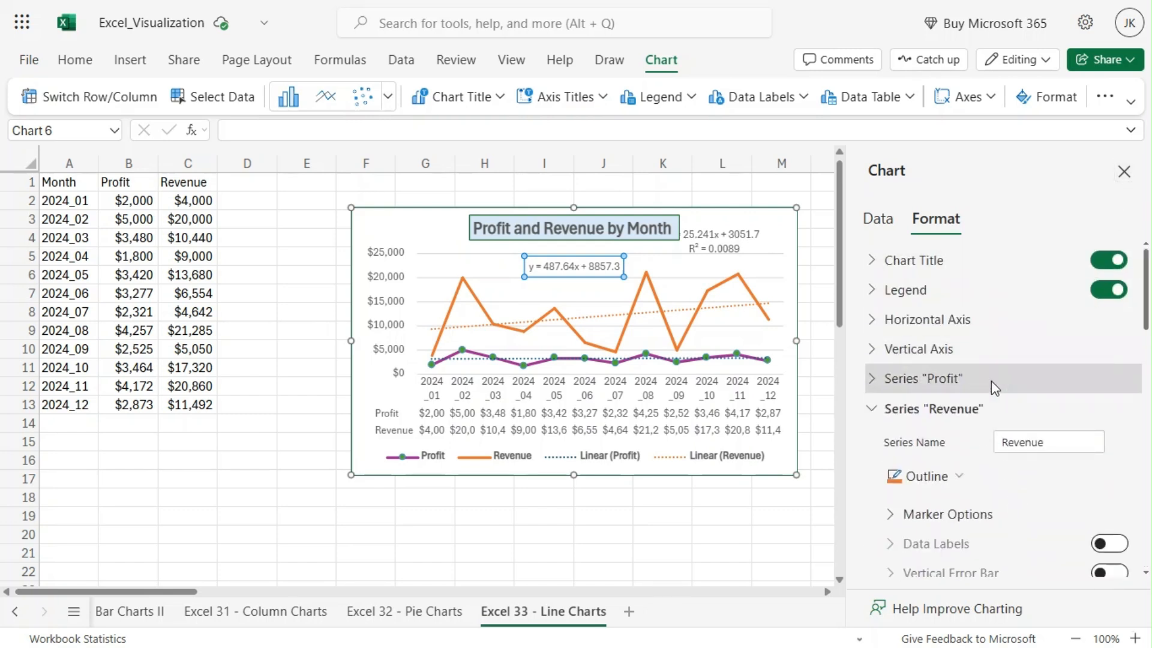
scroll(1008, 457, "down", 4)
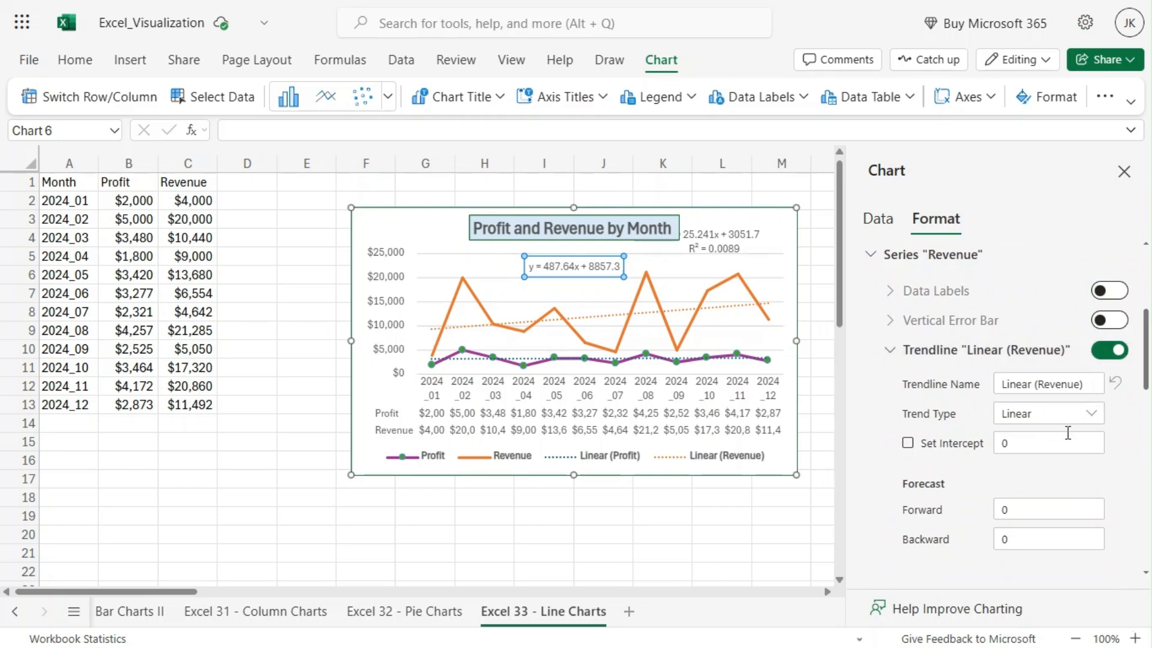
scroll(1071, 432, "down", 10)
scroll(1083, 419, "up", 5)
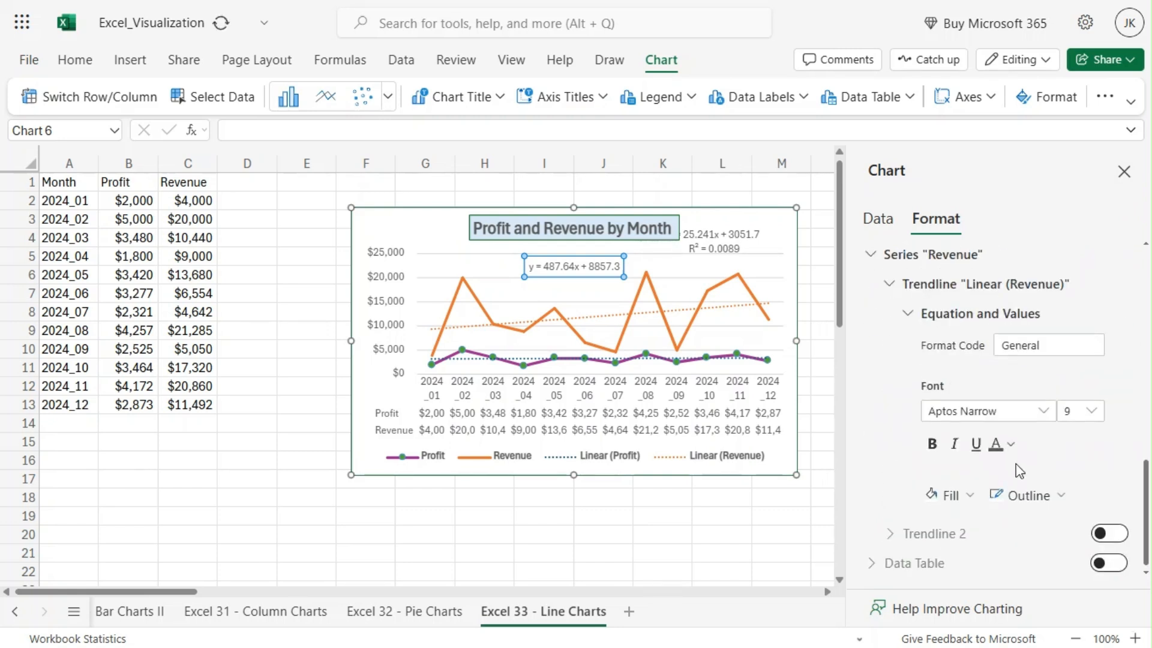
Remove the equation from the Revenue trendline and collapse the Revenue series settings
scroll(1019, 461, "up", 4)
scroll(1103, 447, "up", 4)
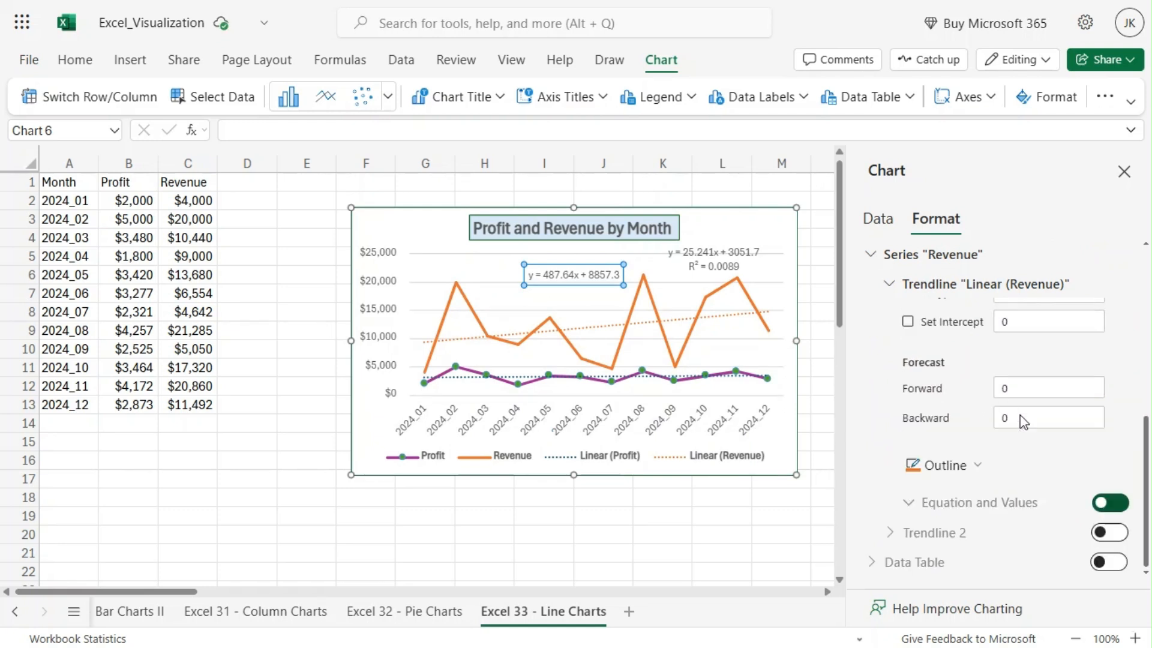
scroll(1069, 392, "up", 4)
left_click(1103, 411)
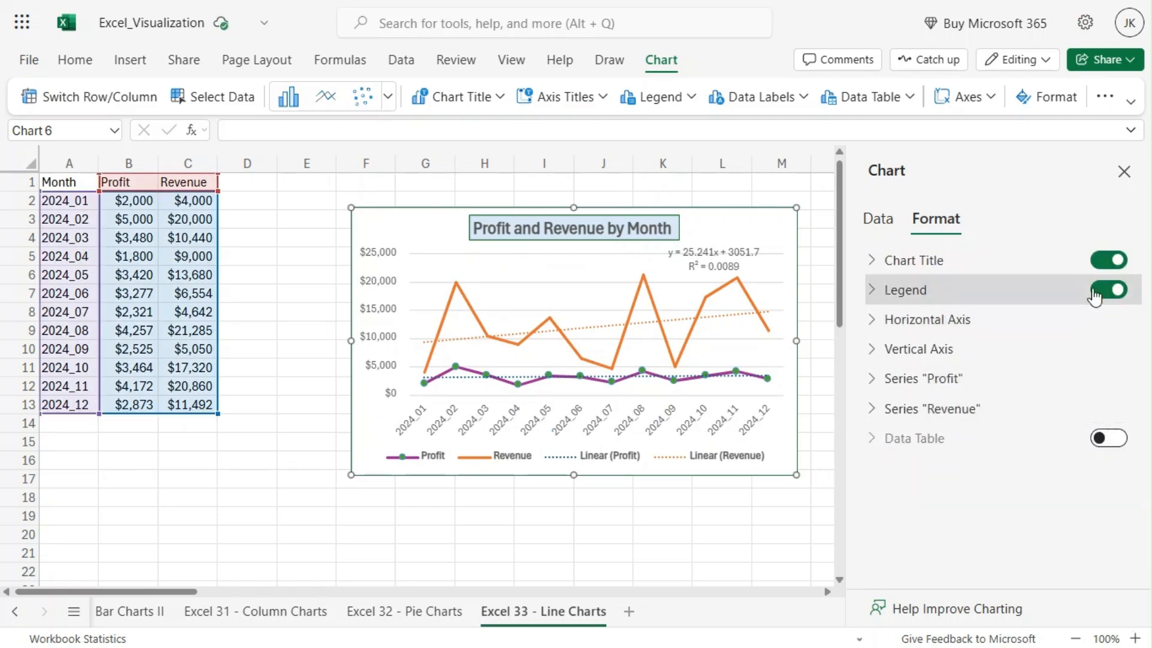